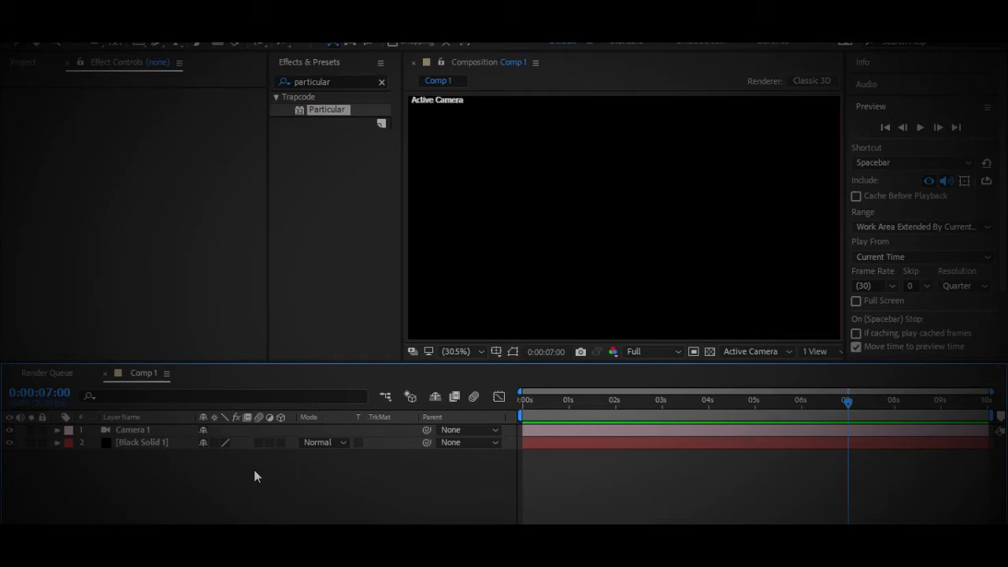
# Create a new solid named smoke and place it below the Camera 1 layer.
pyautogui.hotkey('ctrl', 'y')
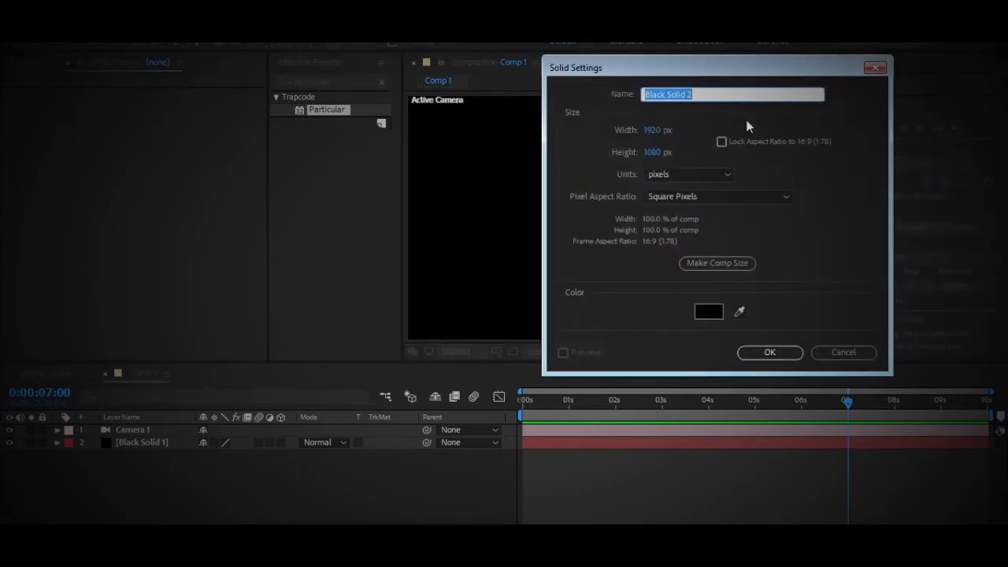
pyautogui.write('smoke')
pyautogui.press('Return')
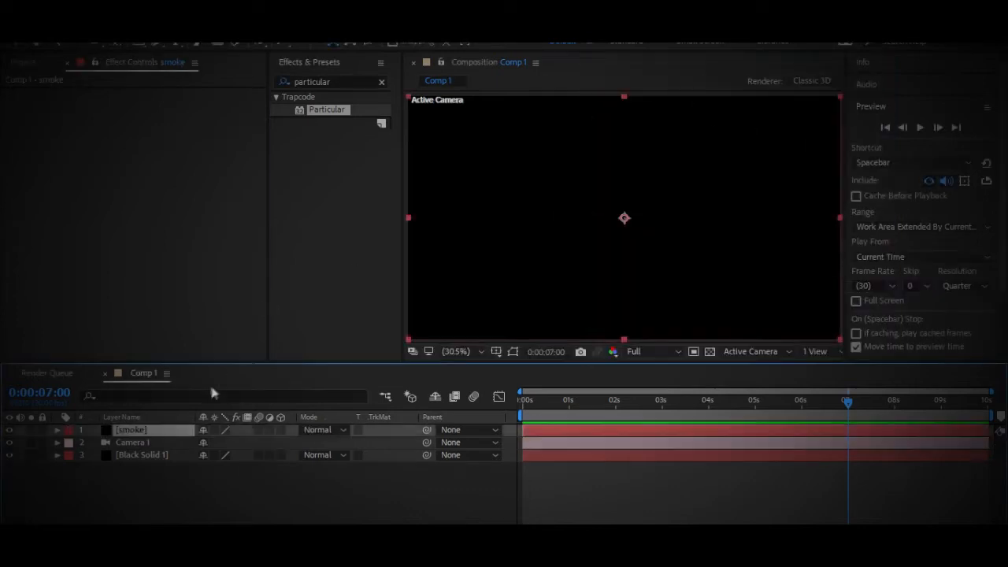
pyautogui.moveTo(173, 433); pyautogui.dragTo(172, 455)
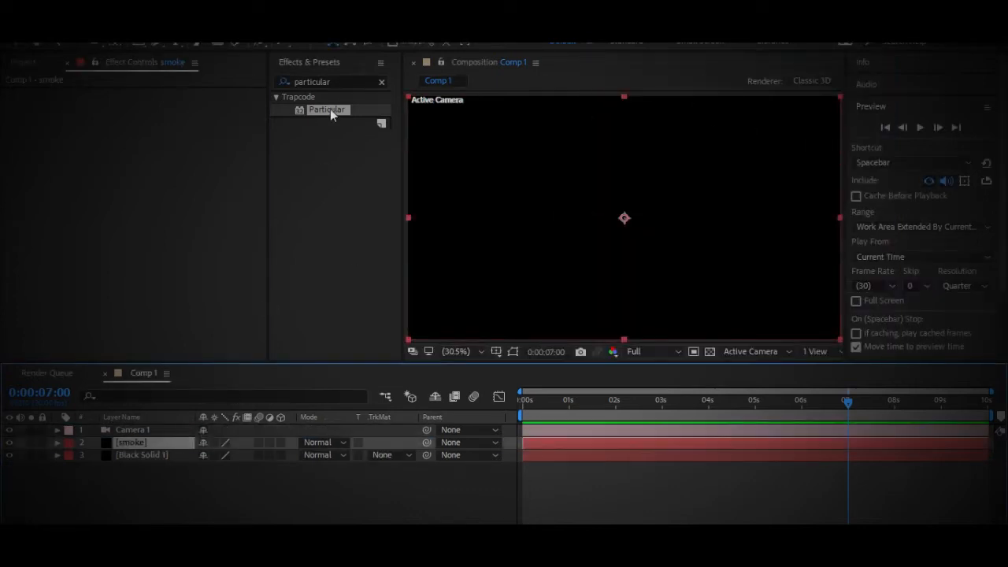
# Find the Particular effect and apply it to the smoke layer.
pyautogui.click(379, 81)
pyautogui.write('pa')
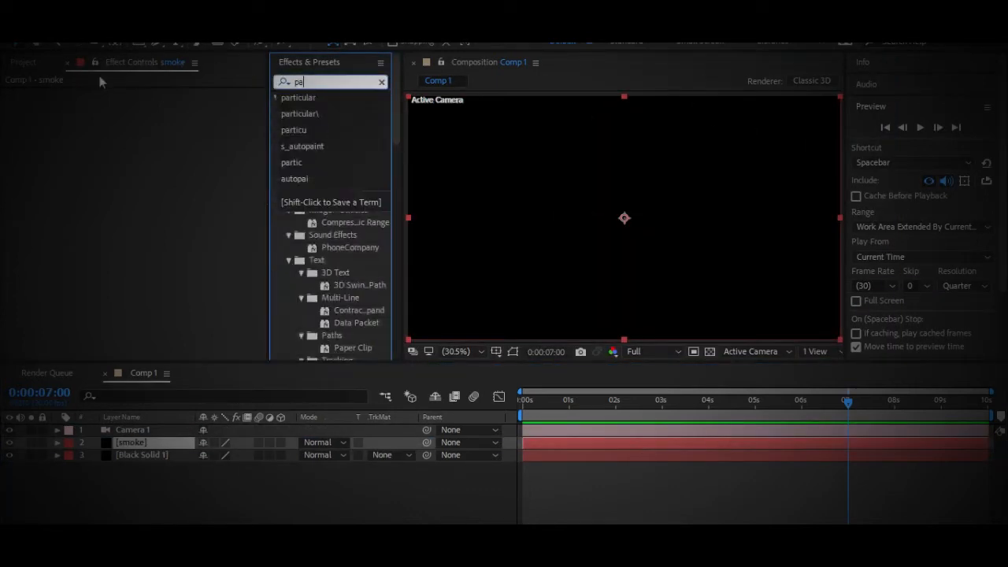
pyautogui.write('rticular')
pyautogui.doubleClick(326, 110)
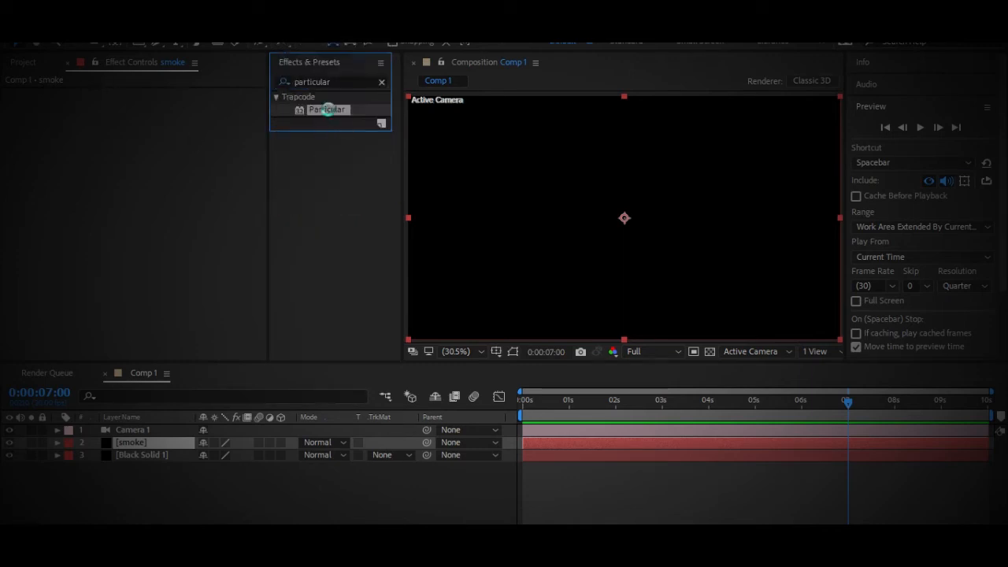
# Keyframe Particular's Particles/sec at 16000 at the start of the composition.
pyautogui.click(523, 402)
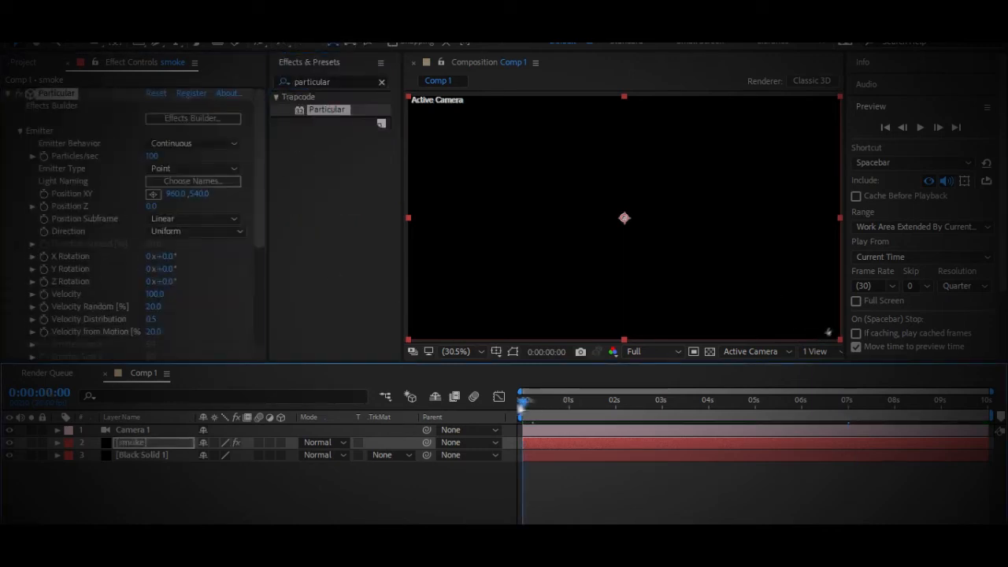
pyautogui.click(154, 157)
pyautogui.write('1')
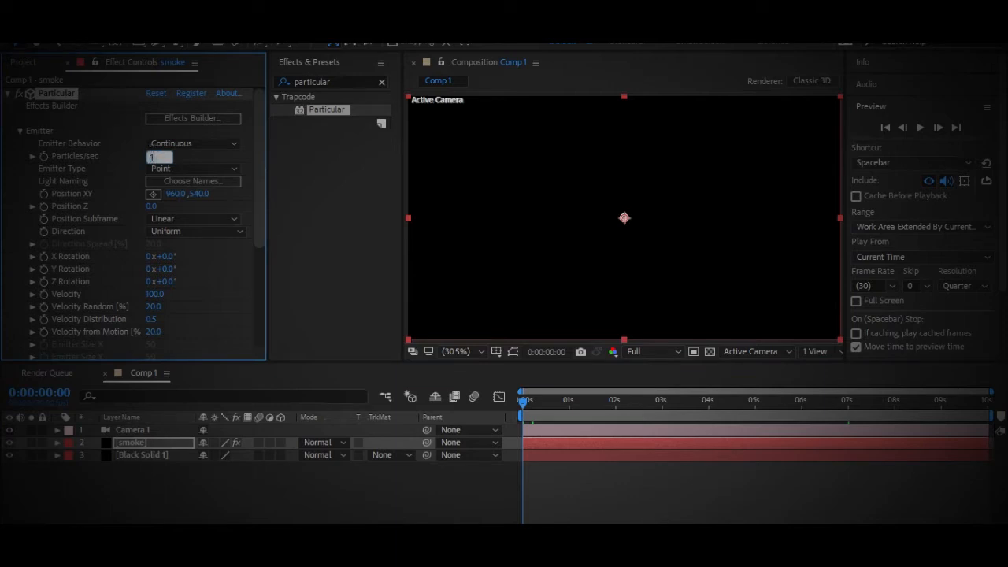
pyautogui.write('6000')
pyautogui.press('Return')
# Keyframe Particles/sec at 0 at the 1-second mark.
pyautogui.click(569, 411)
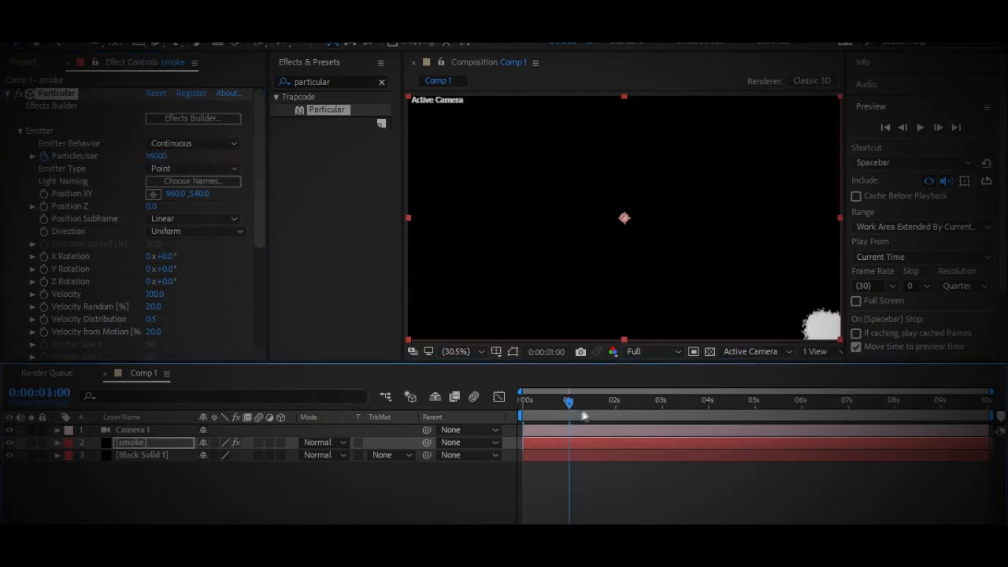
pyautogui.click(159, 156)
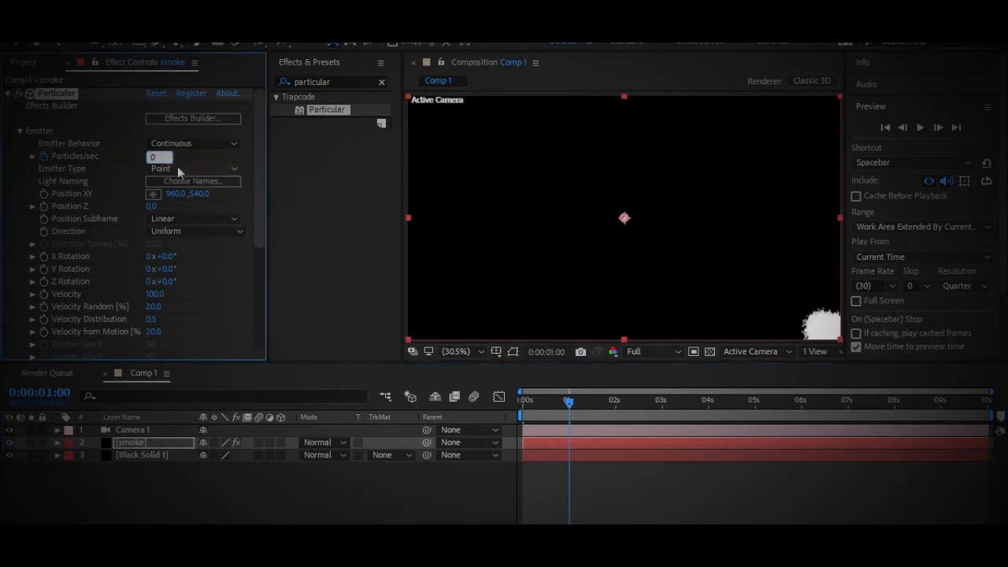
pyautogui.write('0')
pyautogui.press('Return')
# Set the emitter's Position XY to 0, 0.
pyautogui.press('Tab')
pyautogui.write('0')
pyautogui.press('Return')
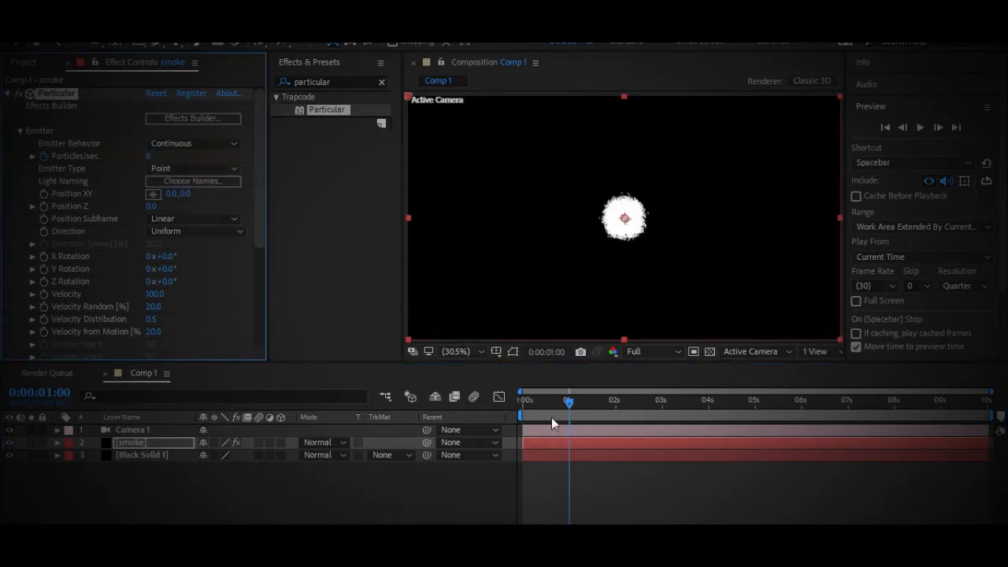
pyautogui.hotkey('ctrl', 'z')
pyautogui.hotkey('ctrl', 'shift', 'z')
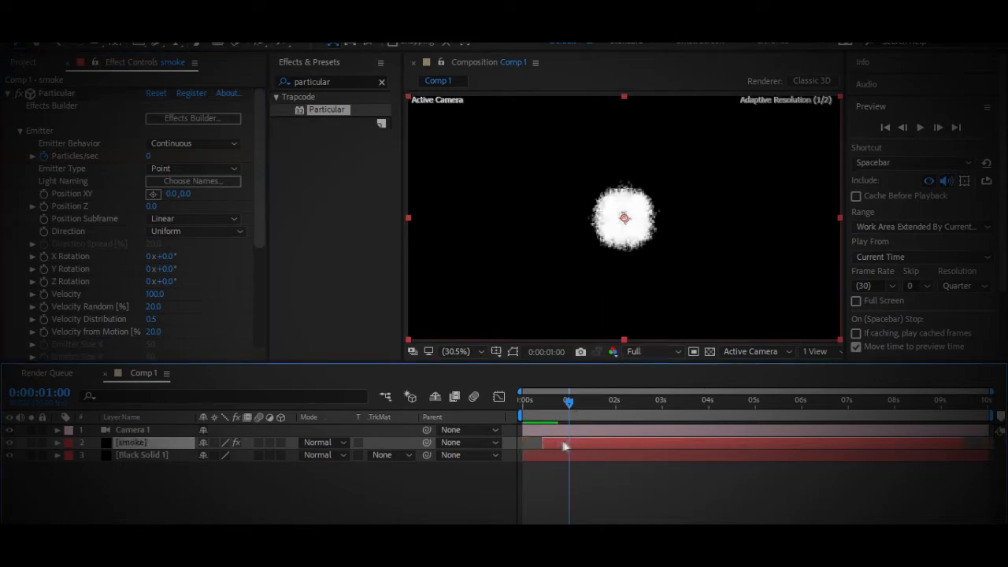
# Slide the smoke layer to start at 0 seconds and extend its end to the 10-second mark.
pyautogui.moveTo(564, 446); pyautogui.dragTo(547, 443)
pyautogui.click(987, 406)
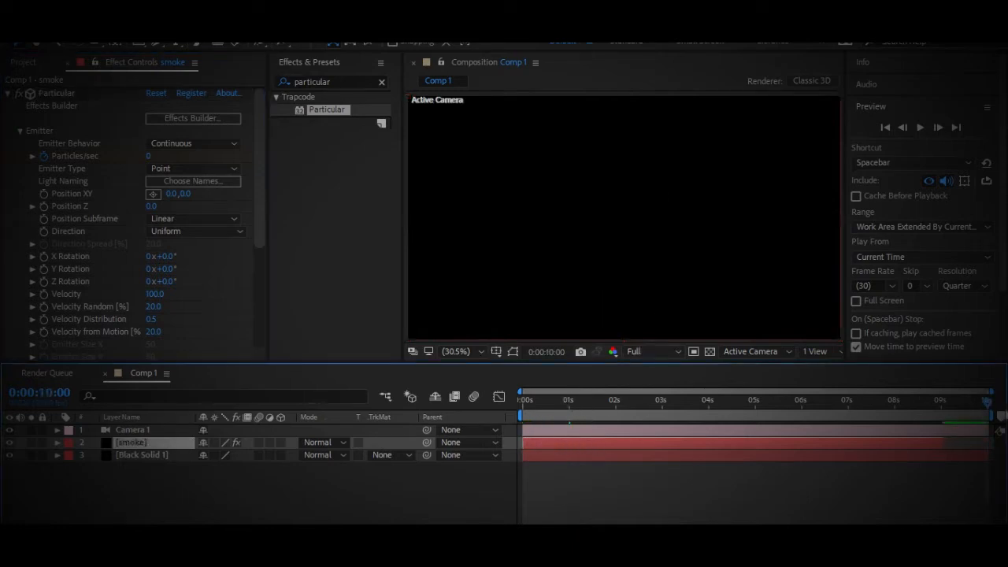
pyautogui.moveTo(959, 400); pyautogui.dragTo(569, 402)
# Change the emitter type to Box and set Emitter Size X, Y and Z to 5000 each.
pyautogui.click(193, 168)
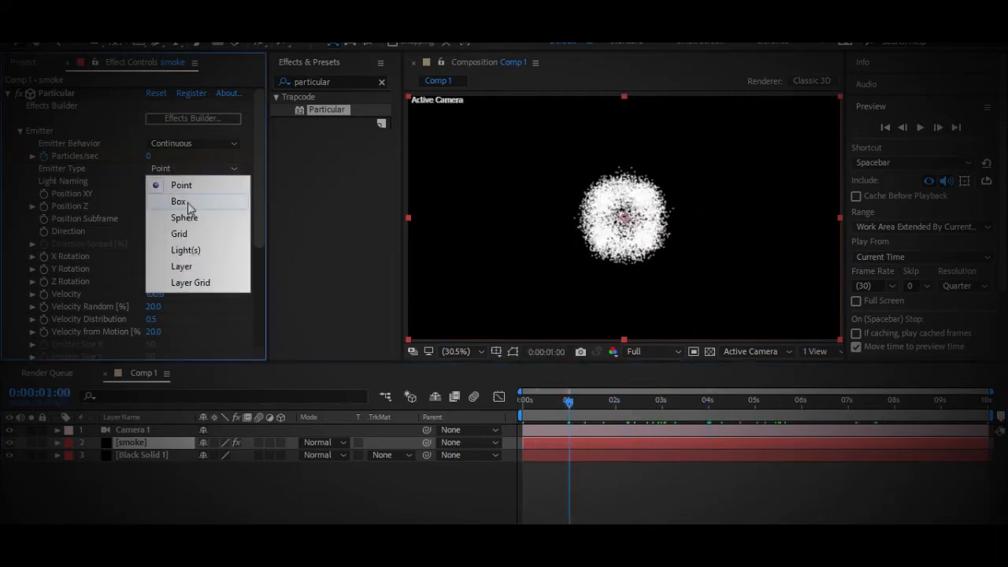
pyautogui.click(192, 202)
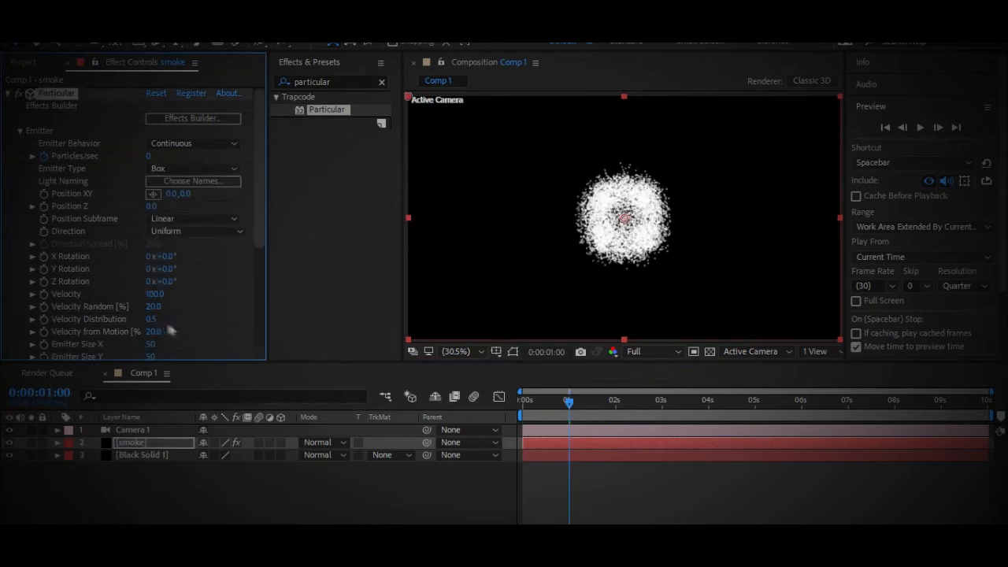
pyautogui.scroll(-3, 159, 290)
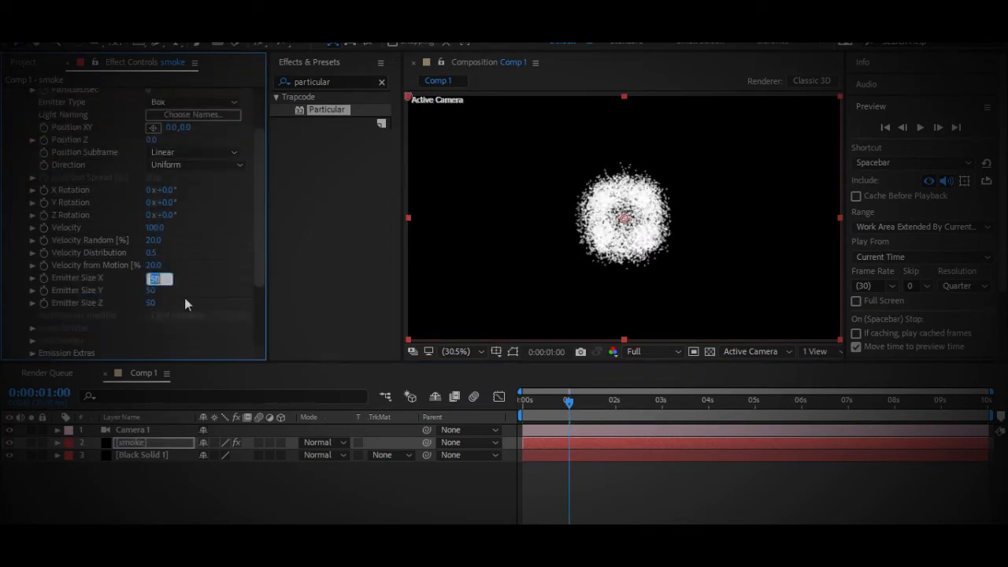
pyautogui.write('5000')
pyautogui.press('Tab')
pyautogui.write('5000')
pyautogui.press('Tab')
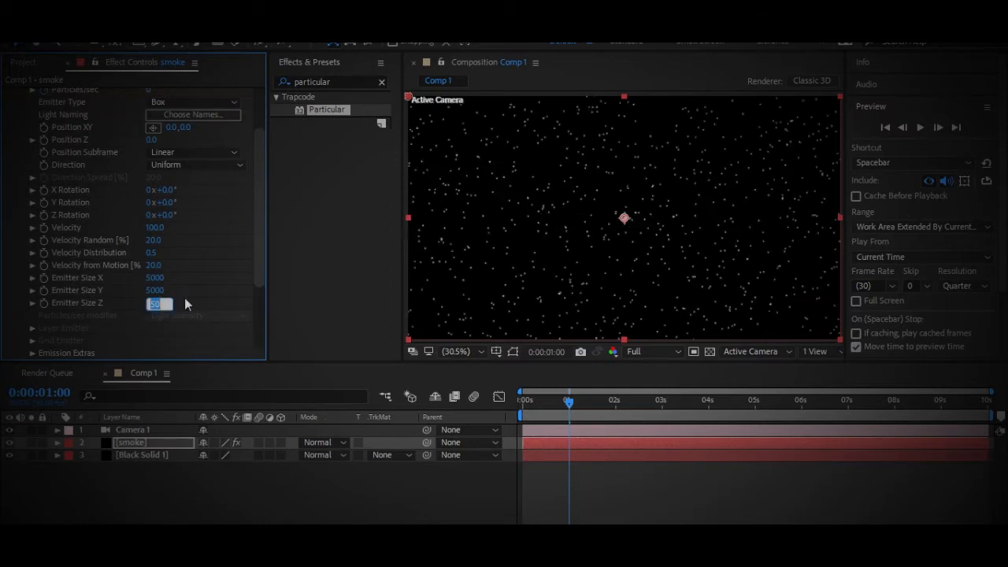
pyautogui.write('5000')
pyautogui.press('Return')
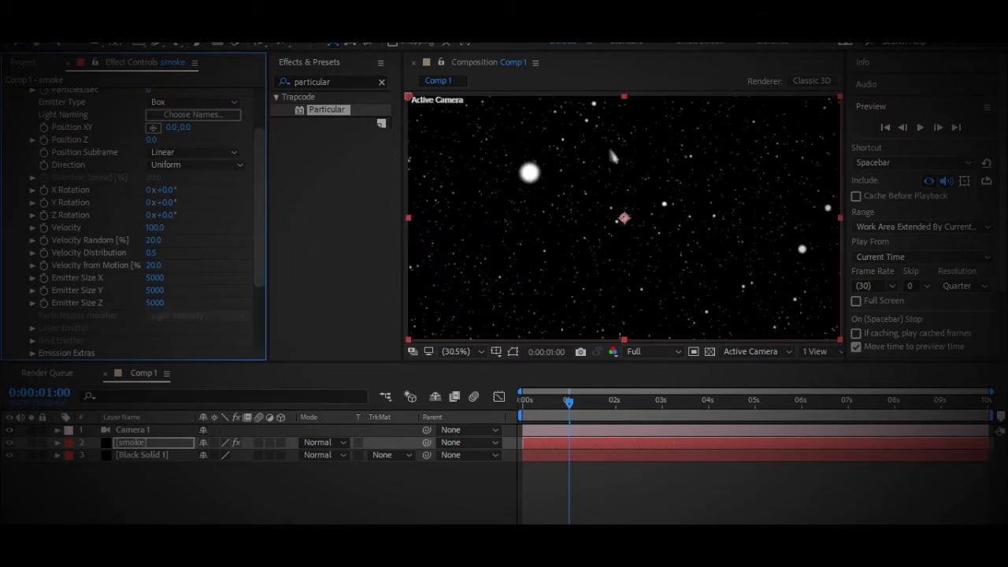
# Set the particle Life to 20 seconds and the particle Size to 150.
pyautogui.scroll(2, 105, 213)
pyautogui.click(19, 132)
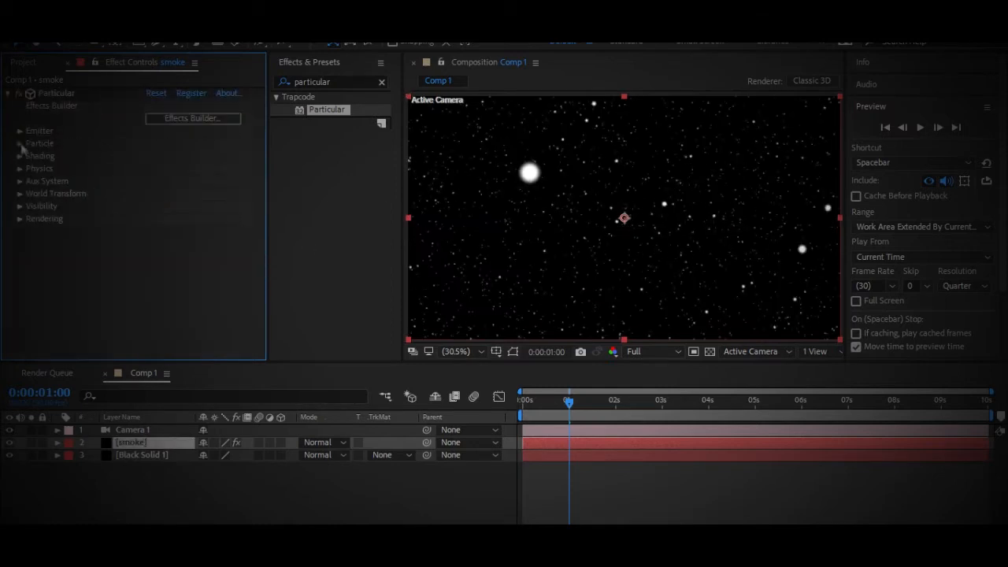
pyautogui.click(20, 147)
pyautogui.click(154, 107)
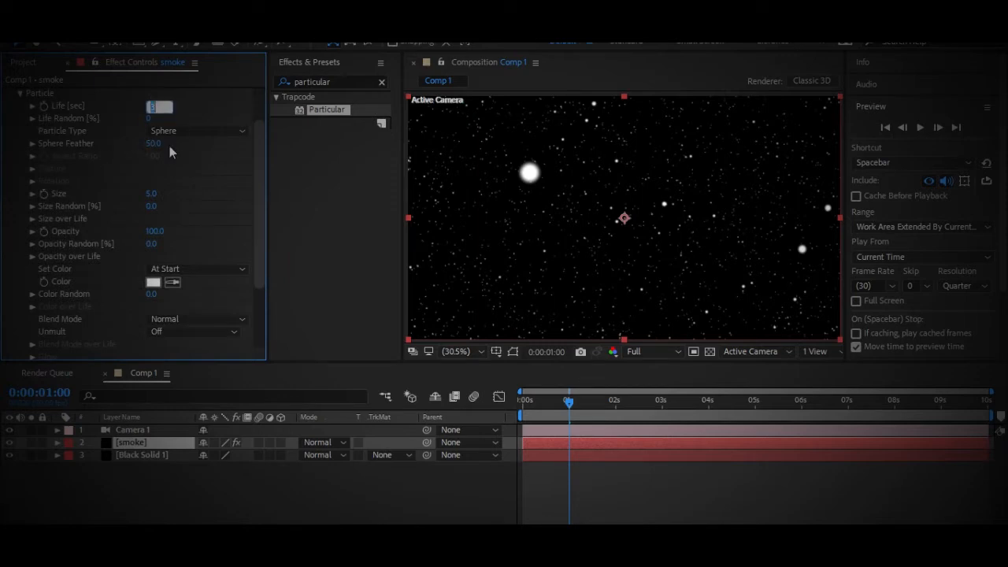
pyautogui.press('Return')
pyautogui.click(152, 195)
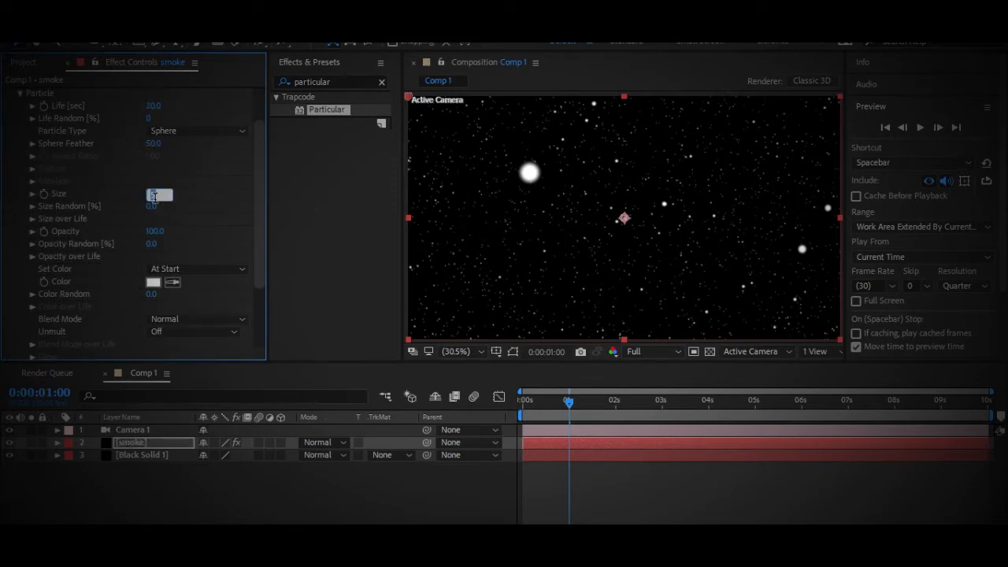
pyautogui.write('150')
pyautogui.press('Return')
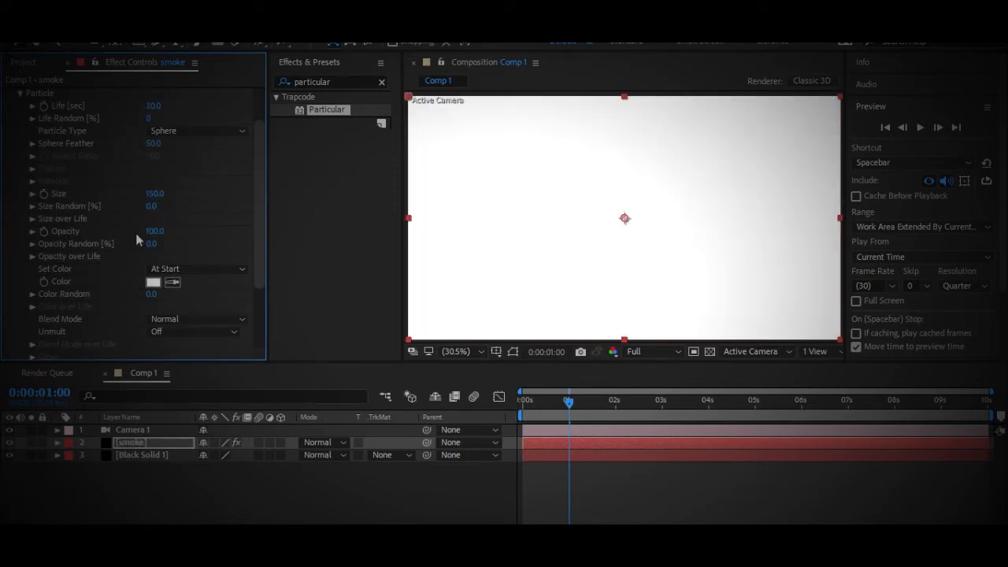
# Reduce the particle Opacity to 1.3 and collapse the Particle settings.
pyautogui.click(155, 232)
pyautogui.write('12')
pyautogui.press('Return')
pyautogui.click(150, 232)
pyautogui.write('1')
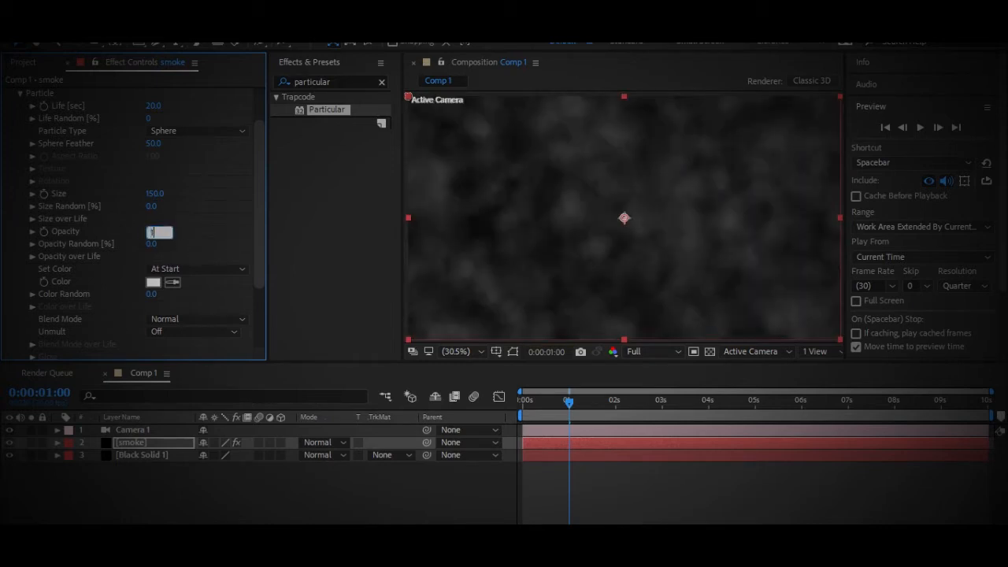
pyautogui.write('.3')
pyautogui.press('Return')
pyautogui.scroll(1, 76, 168)
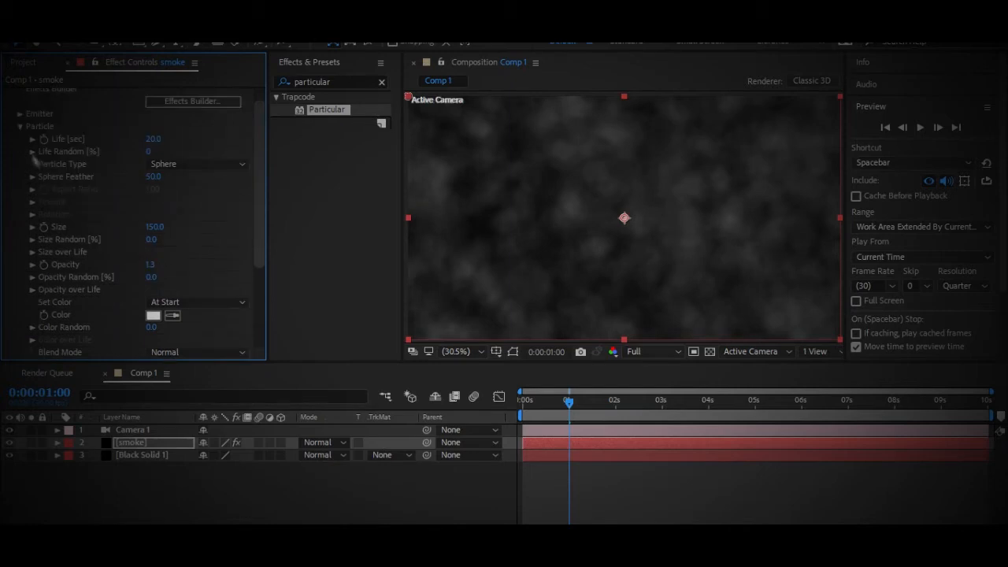
pyautogui.click(20, 127)
pyautogui.click(553, 470)
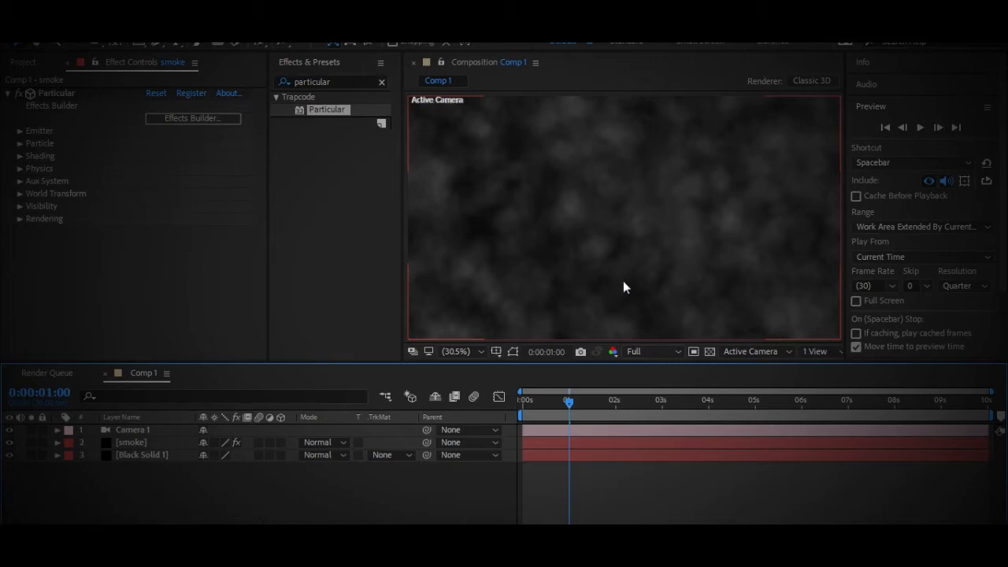
# Add CC Vector Blur below Particular on the smoke layer and set its type to Direction Fading.
pyautogui.click(8, 94)
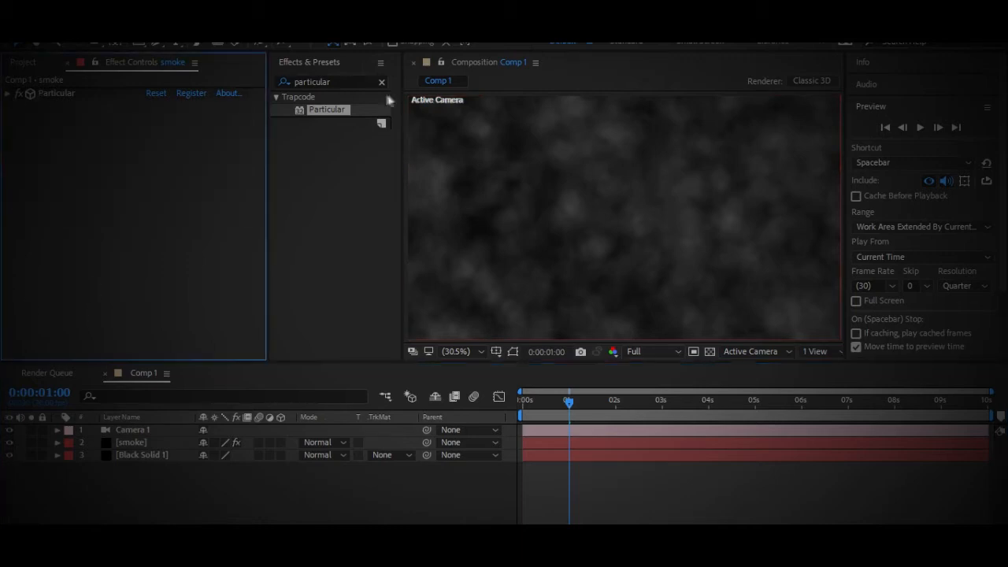
pyautogui.hotkey('ctrl', '5')
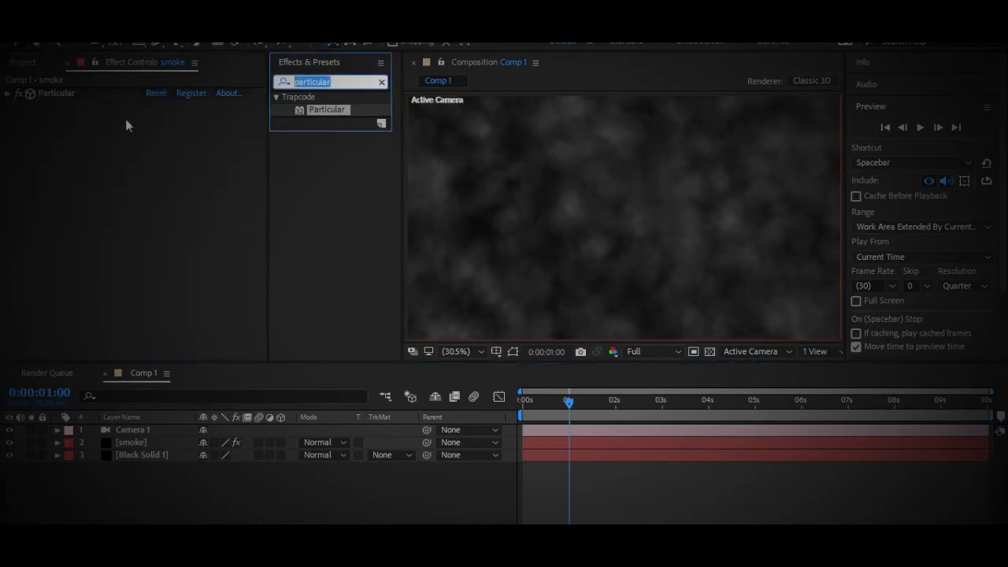
pyautogui.write('vector')
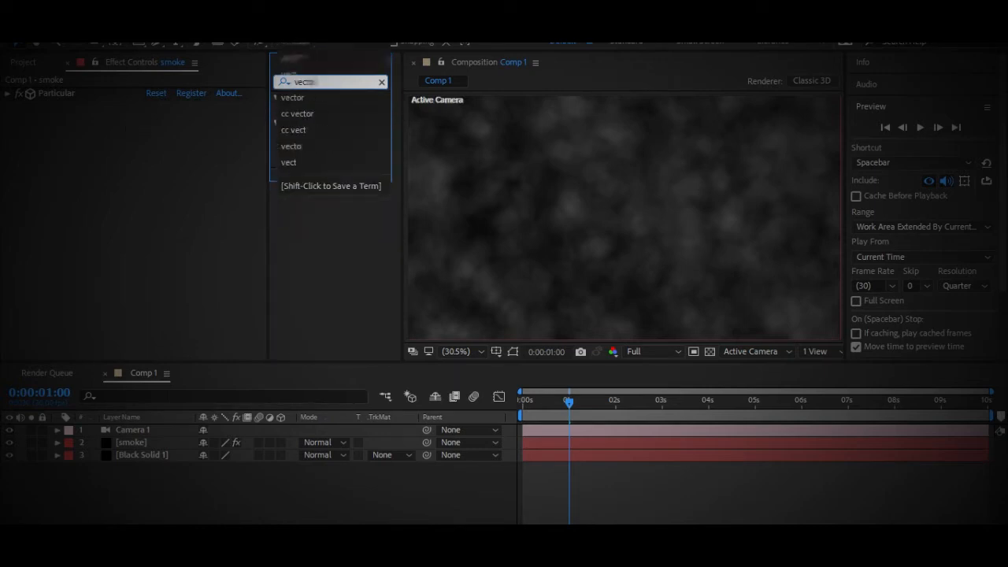
pyautogui.moveTo(335, 109); pyautogui.dragTo(175, 132)
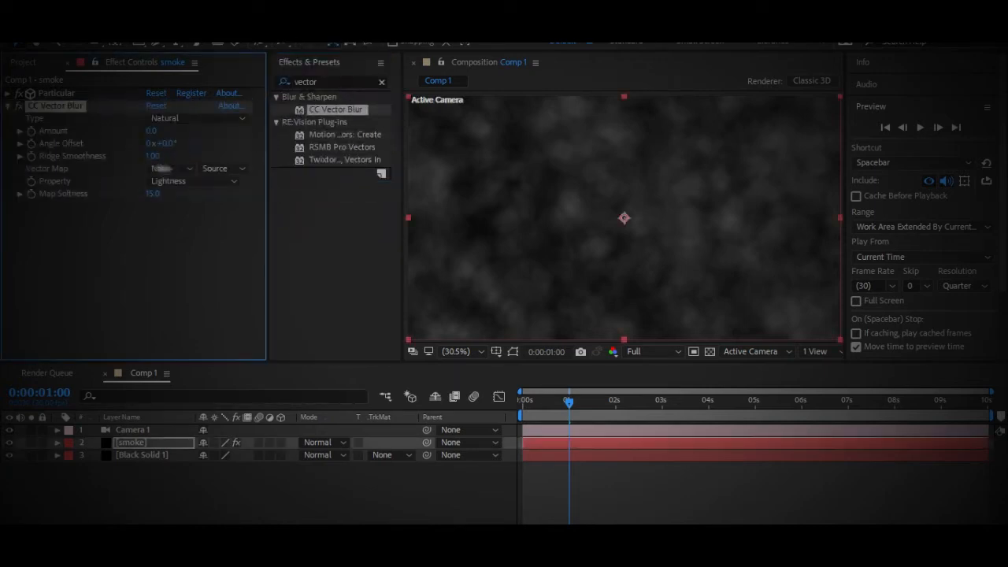
pyautogui.click(181, 118)
pyautogui.click(201, 202)
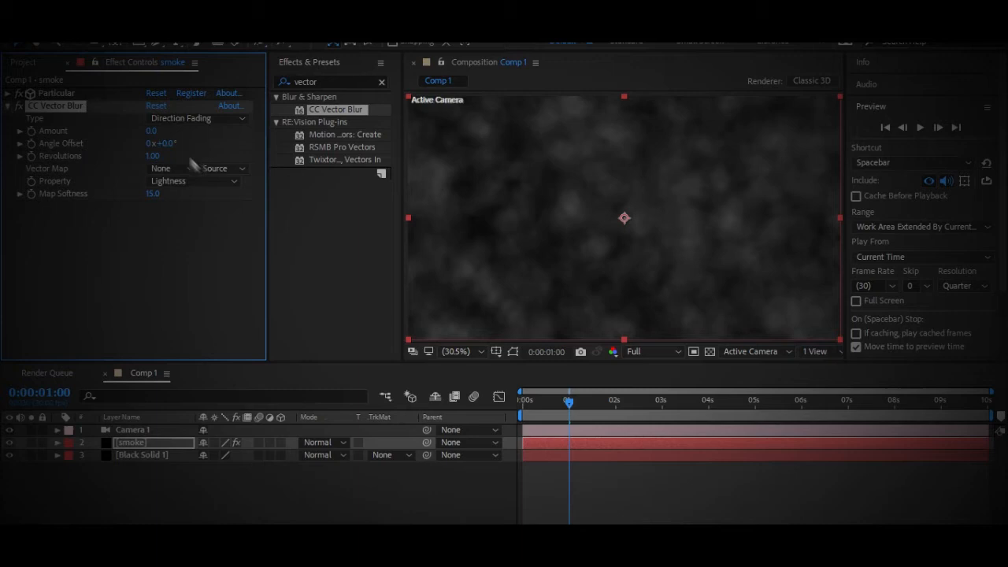
# Set the CC Vector Blur Amount to 150 and its Angle Offset to 90°.
pyautogui.click(151, 130)
pyautogui.write('150')
pyautogui.press('Return')
pyautogui.click(167, 143)
pyautogui.write('90')
pyautogui.press('Return')
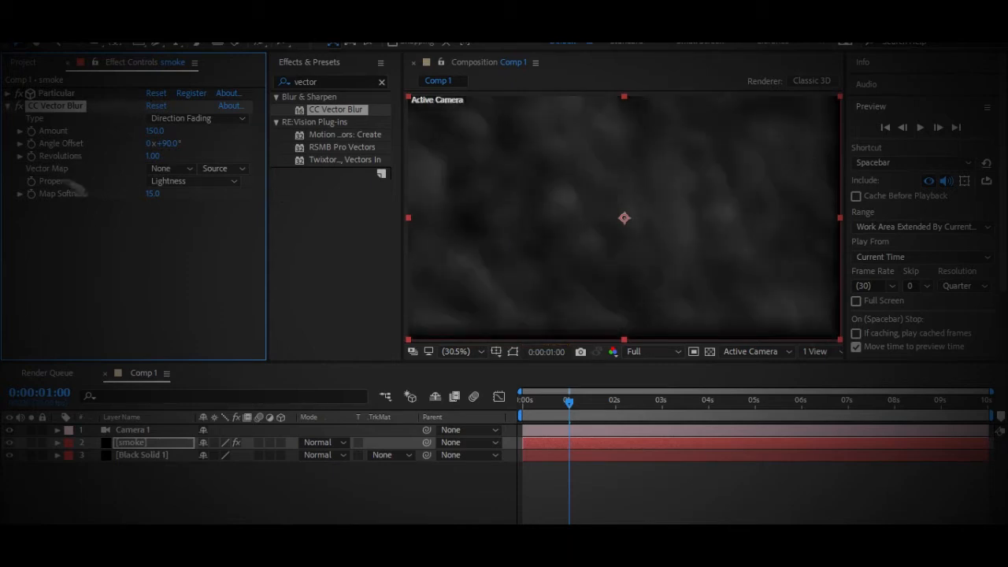
# Set the CC Vector Blur Revolutions to 2 and its Map Softness to 30.
pyautogui.click(151, 156)
pyautogui.write('2')
pyautogui.press('Return')
pyautogui.click(155, 194)
pyautogui.write('30')
pyautogui.press('Return')
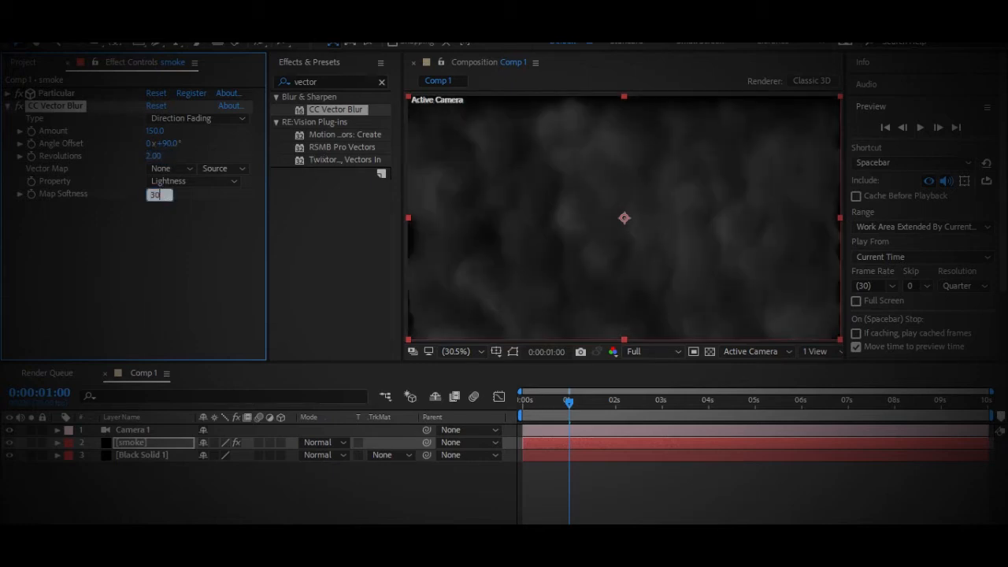
# Scale the smoke layer to 120% and collapse its layer and CC Vector Blur settings.
pyautogui.click(140, 446)
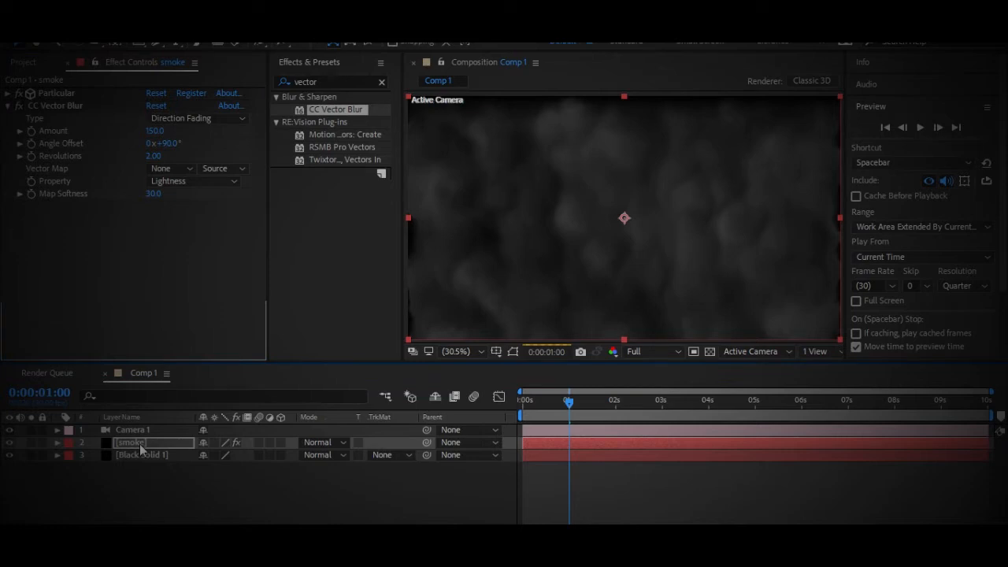
pyautogui.press('s')
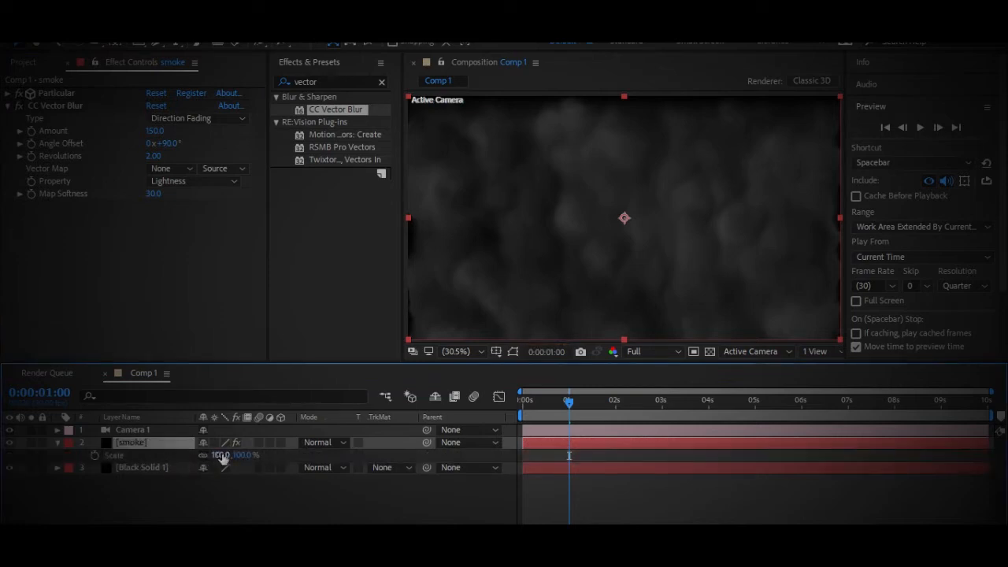
pyautogui.click(223, 455)
pyautogui.write('120')
pyautogui.press('Return')
pyautogui.click(57, 444)
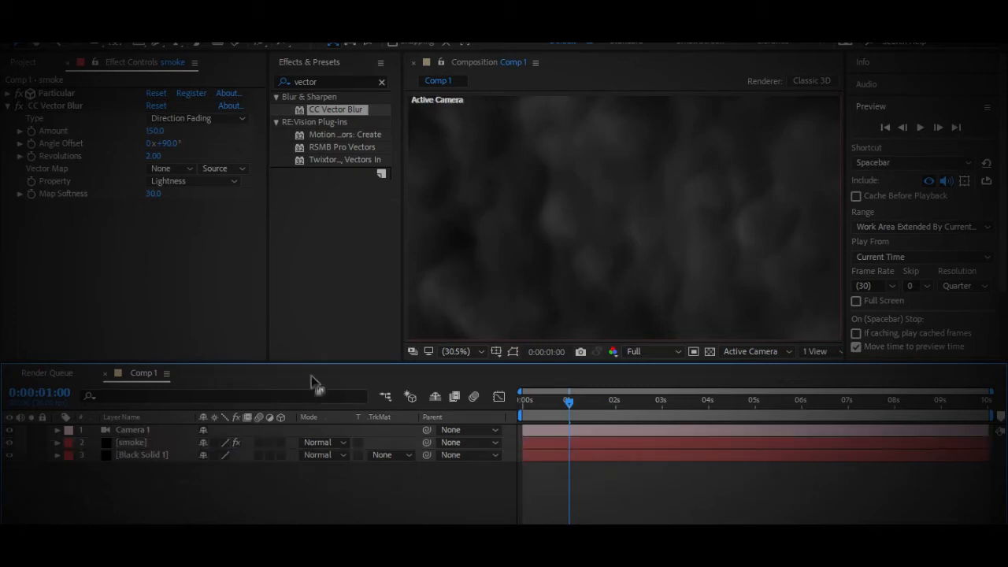
pyautogui.click(7, 106)
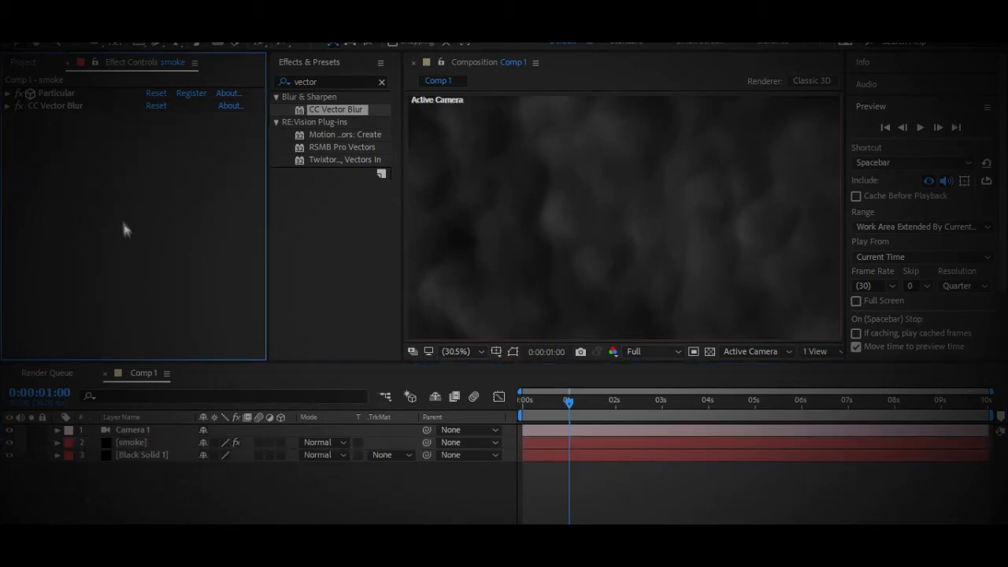
# Examine the camera's Transform properties and the smoke layer's Particular particle settings.
pyautogui.click(134, 430)
pyautogui.click(57, 430)
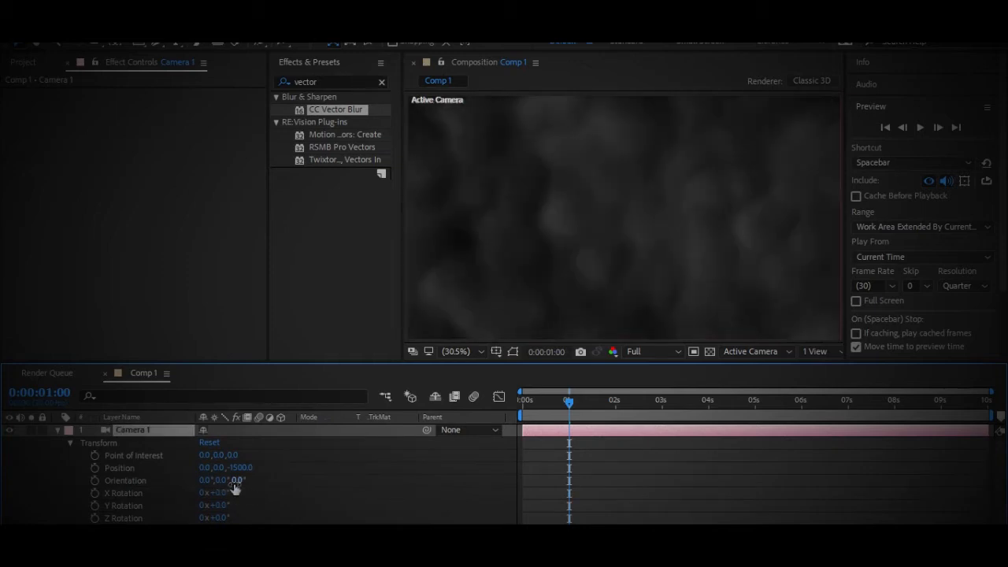
pyautogui.click(681, 481)
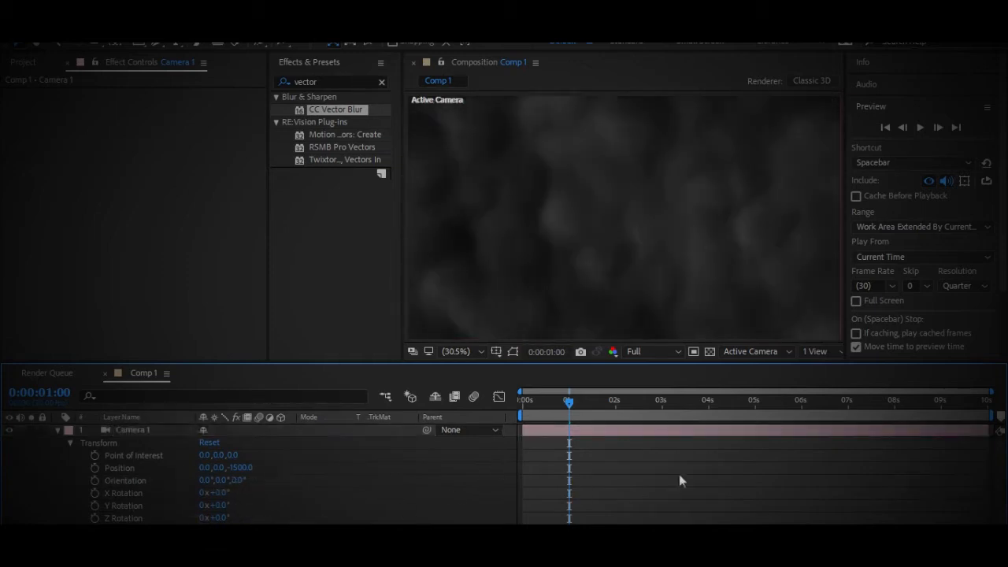
pyautogui.click(58, 430)
pyautogui.click(145, 445)
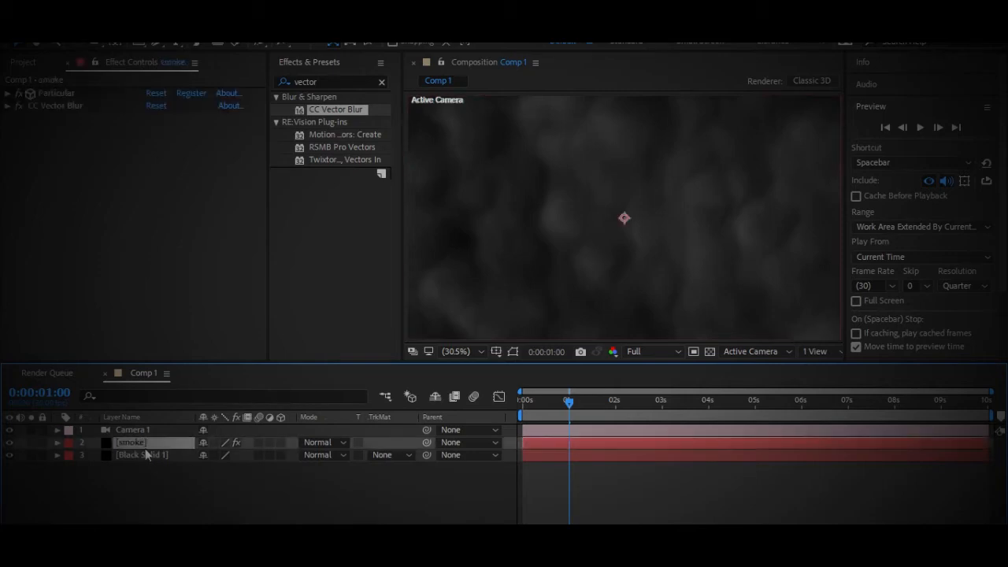
pyautogui.click(134, 430)
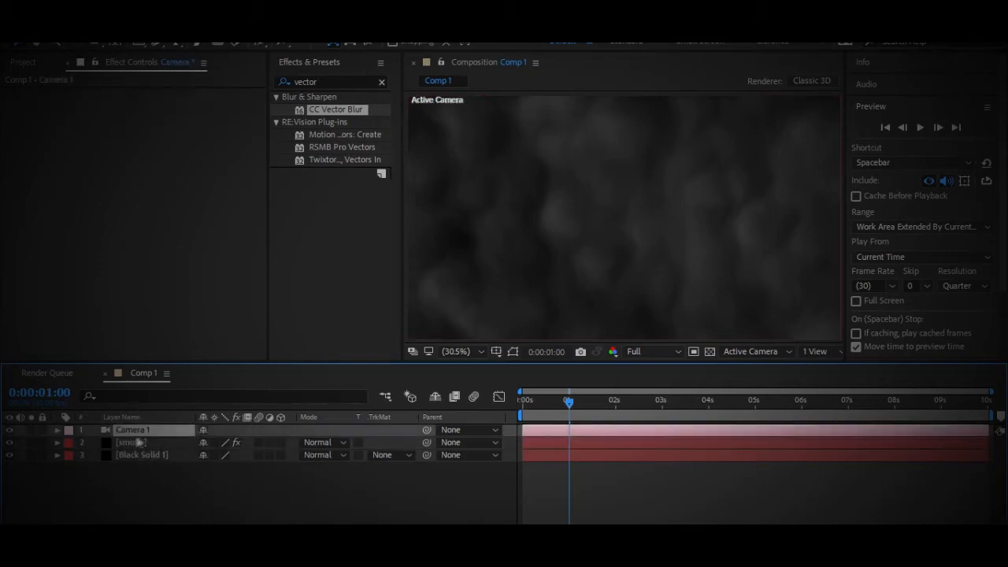
pyautogui.click(145, 443)
pyautogui.click(9, 93)
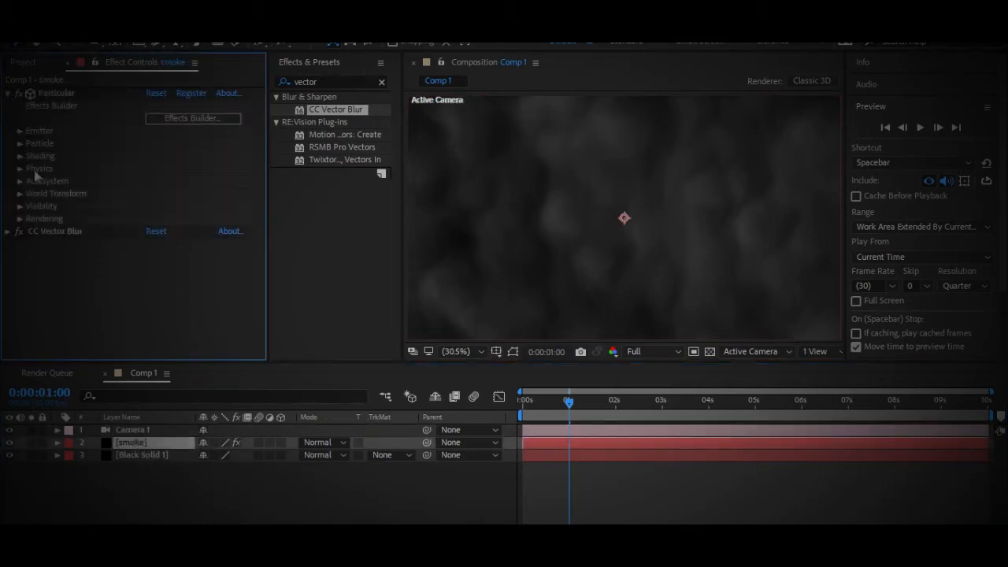
pyautogui.click(19, 143)
pyautogui.click(160, 432)
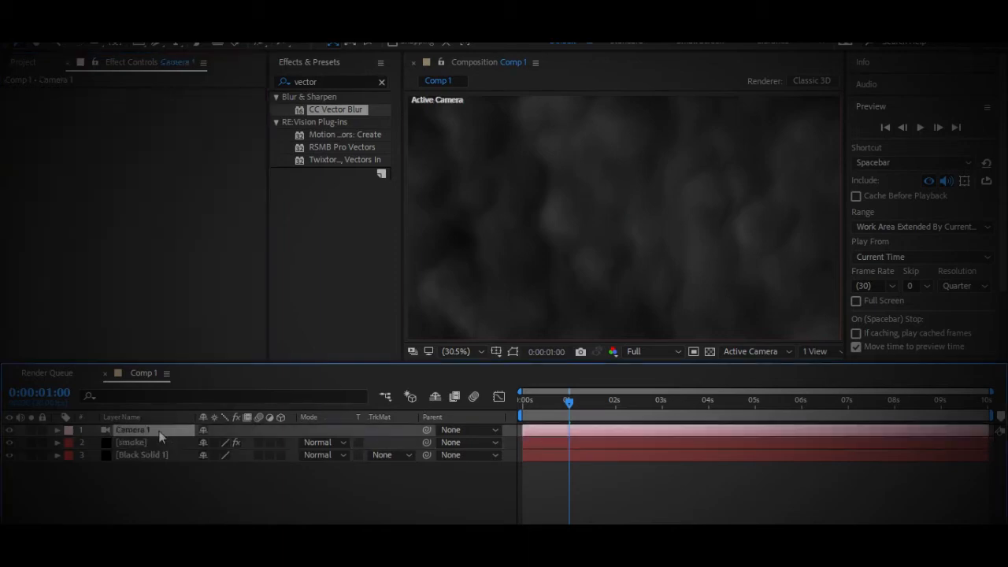
pyautogui.rightClick(158, 431)
pyautogui.click(110, 465)
pyautogui.click(58, 430)
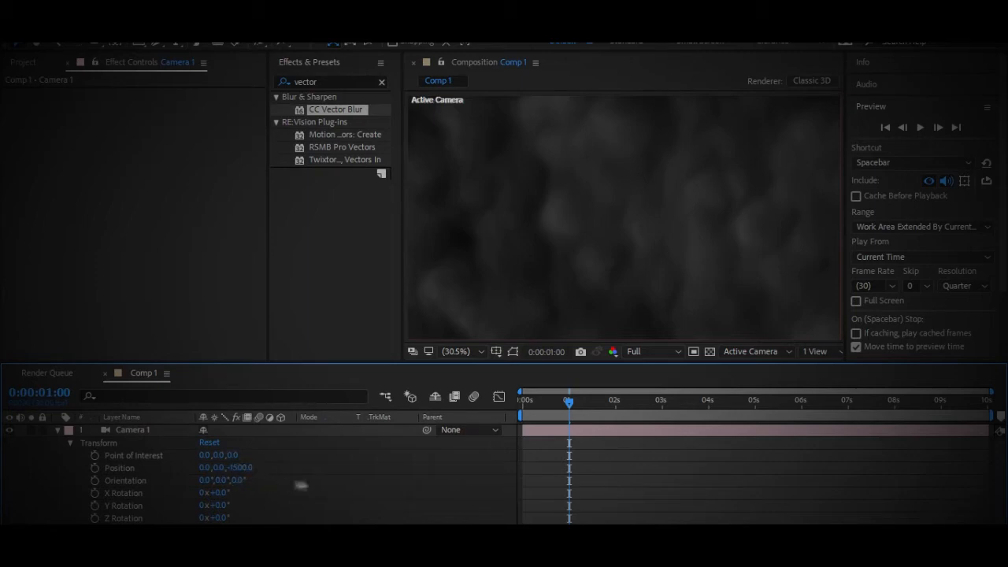
pyautogui.click(59, 431)
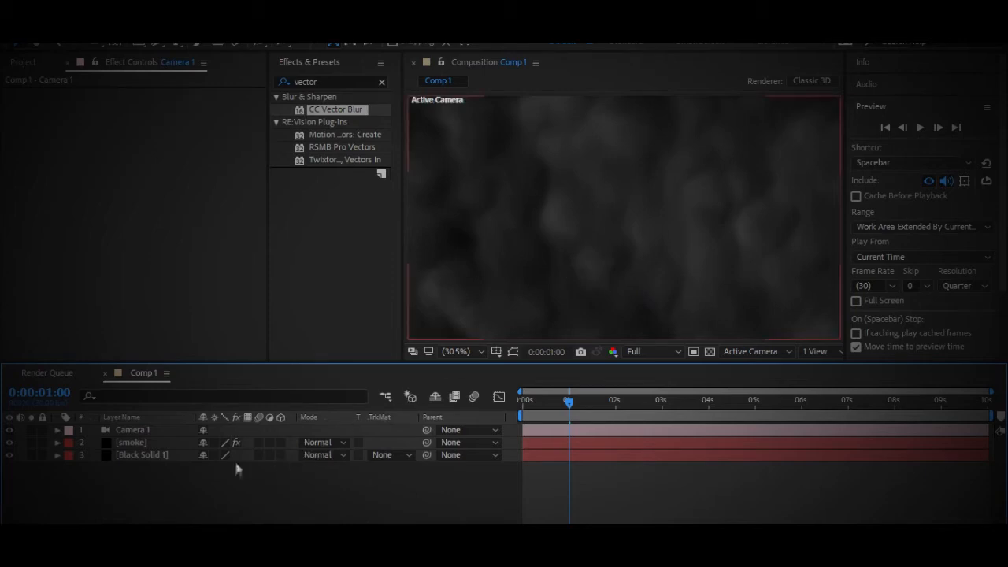
pyautogui.click(136, 444)
# Create a 1920 × 1080 black solid between the camera and the smoke layer, and hide the smoke layer.
pyautogui.click(199, 469)
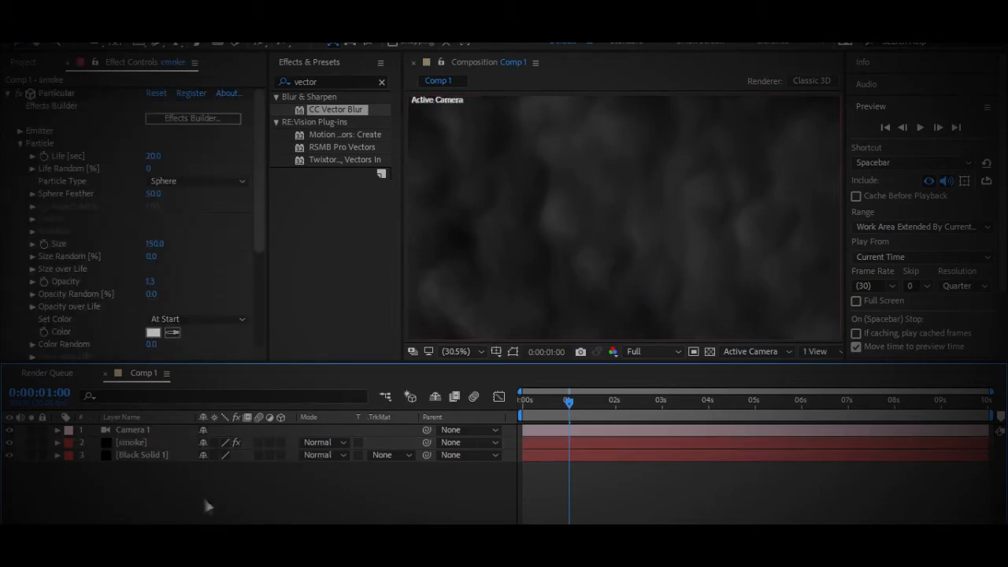
pyautogui.hotkey('ctrl', 'y')
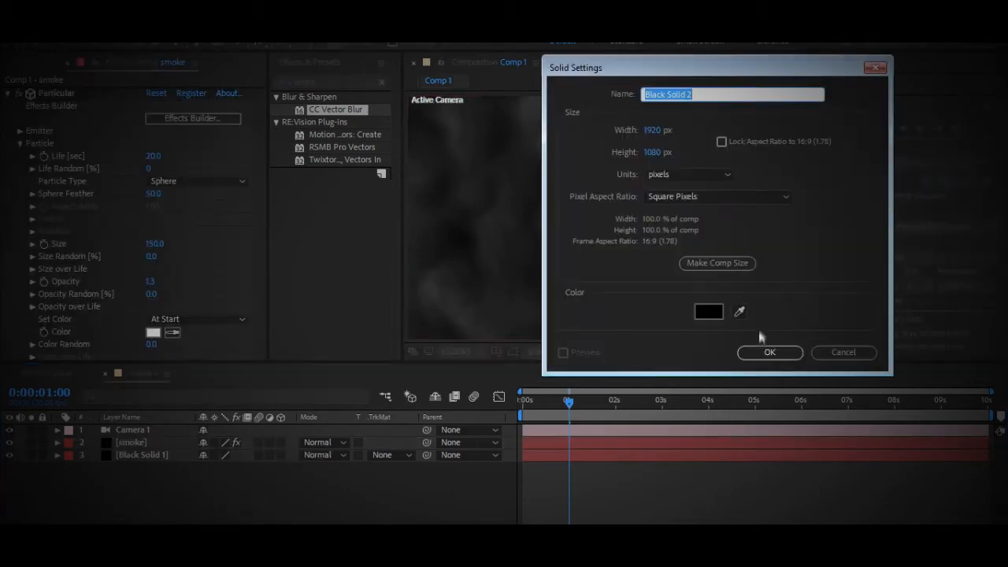
pyautogui.click(766, 352)
pyautogui.moveTo(180, 443); pyautogui.dragTo(166, 450)
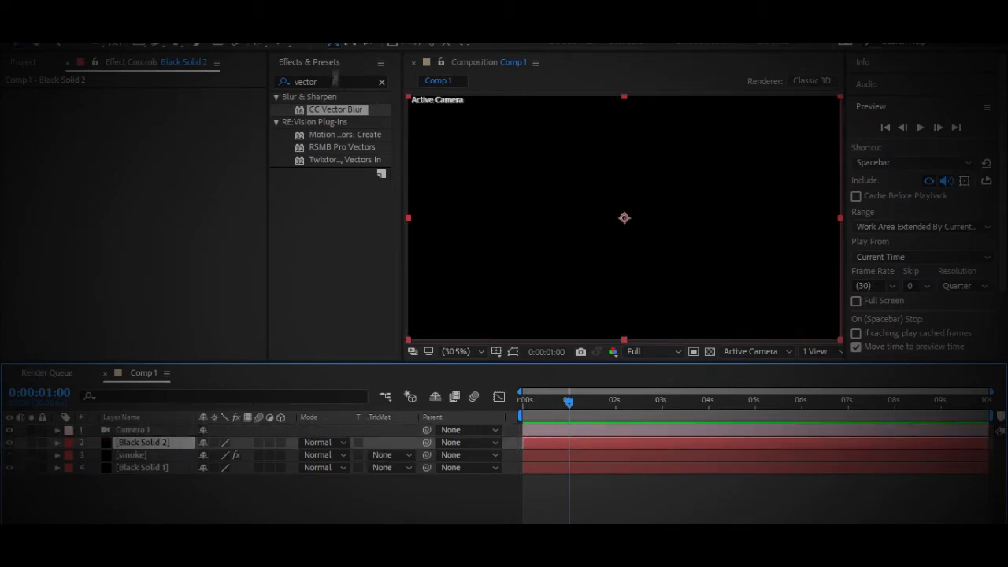
# Find the Particular effect and apply it to the new black solid.
pyautogui.doubleClick(335, 81)
pyautogui.write('particula')
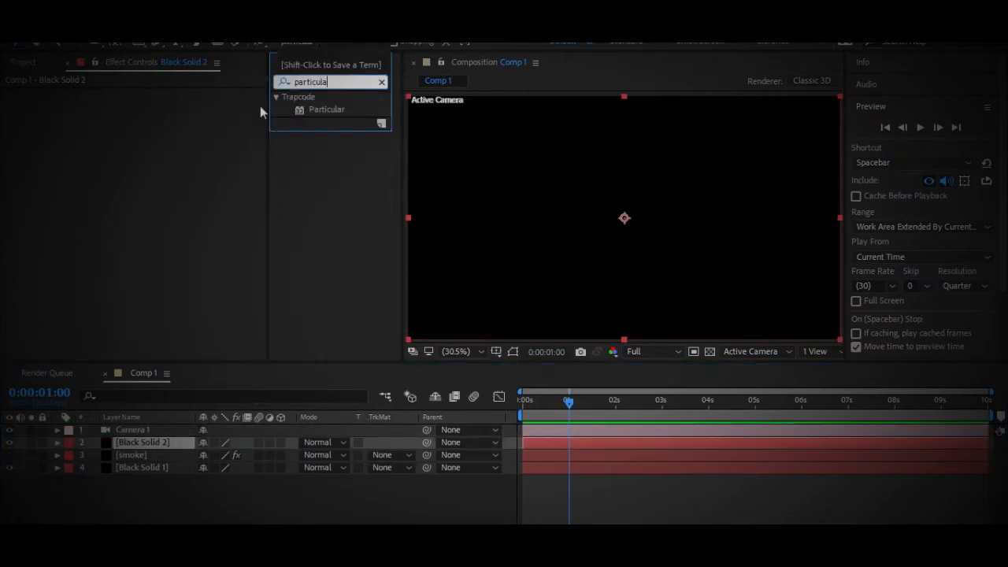
pyautogui.write('r')
pyautogui.doubleClick(326, 109)
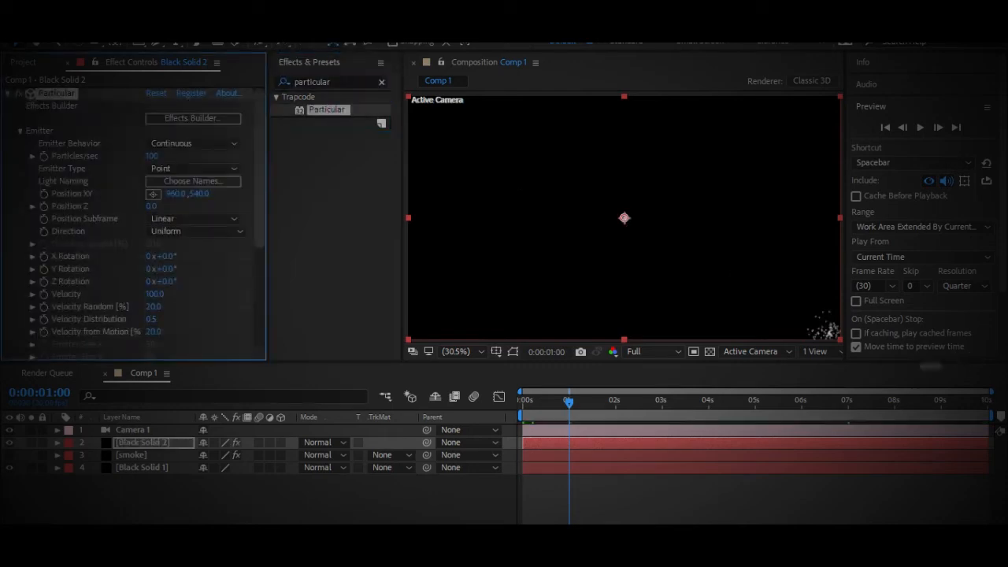
# Set the new Particular's emitter Position XY to 0, 1000 and trim its solid to start at 0:00:07:00.
pyautogui.click(178, 194)
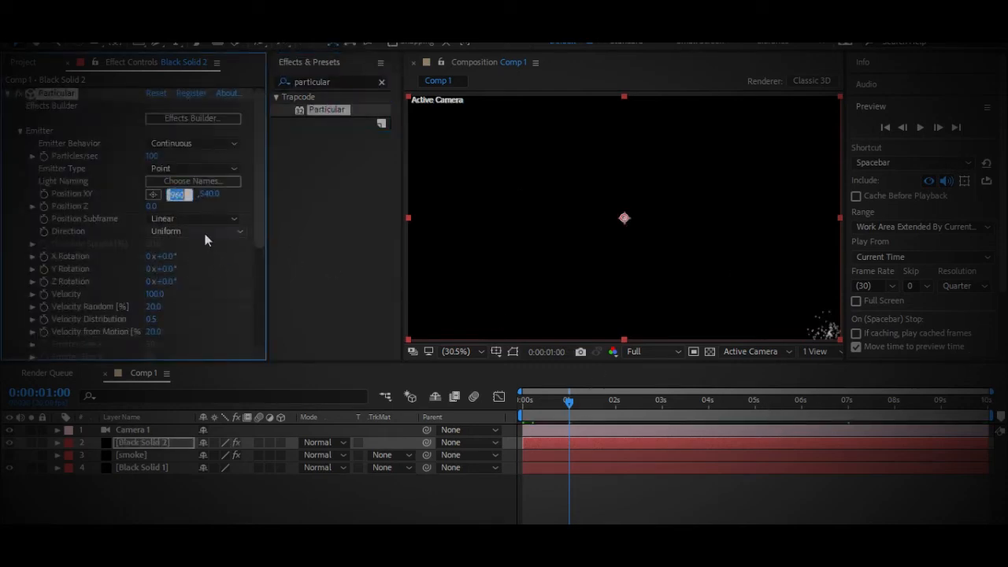
pyautogui.write('0')
pyautogui.press('Tab')
pyautogui.write('100')
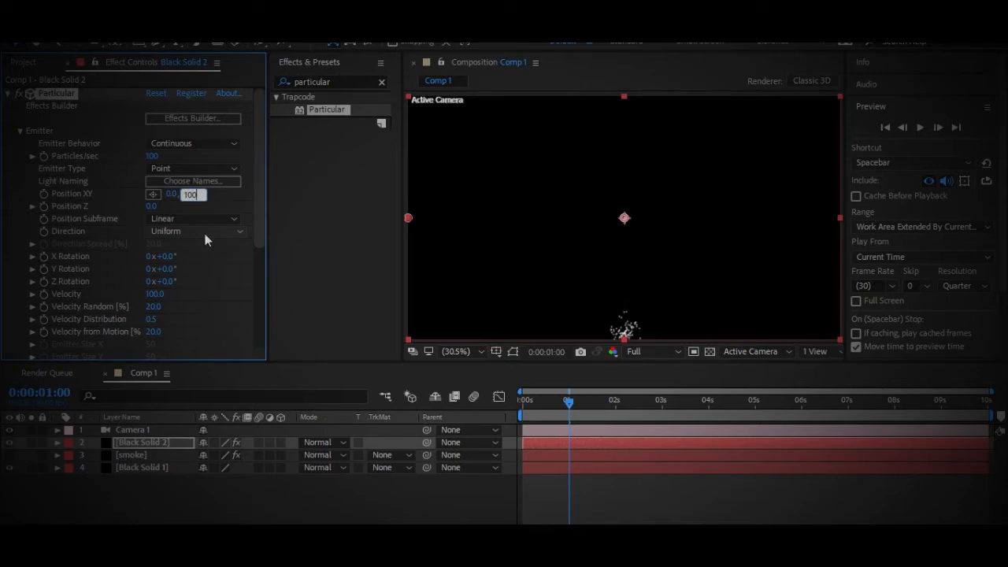
pyautogui.write('0')
pyautogui.press('Return')
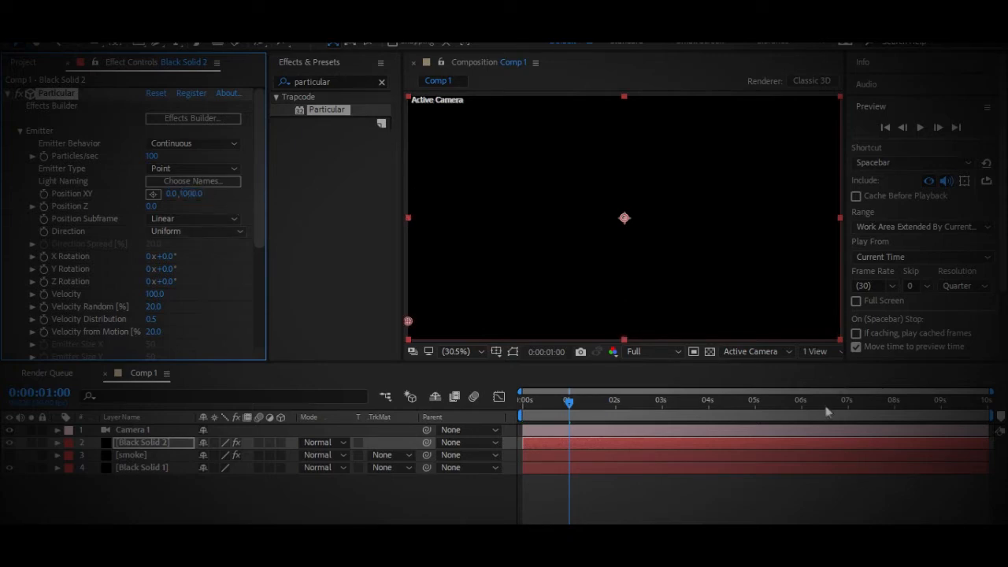
pyautogui.click(848, 404)
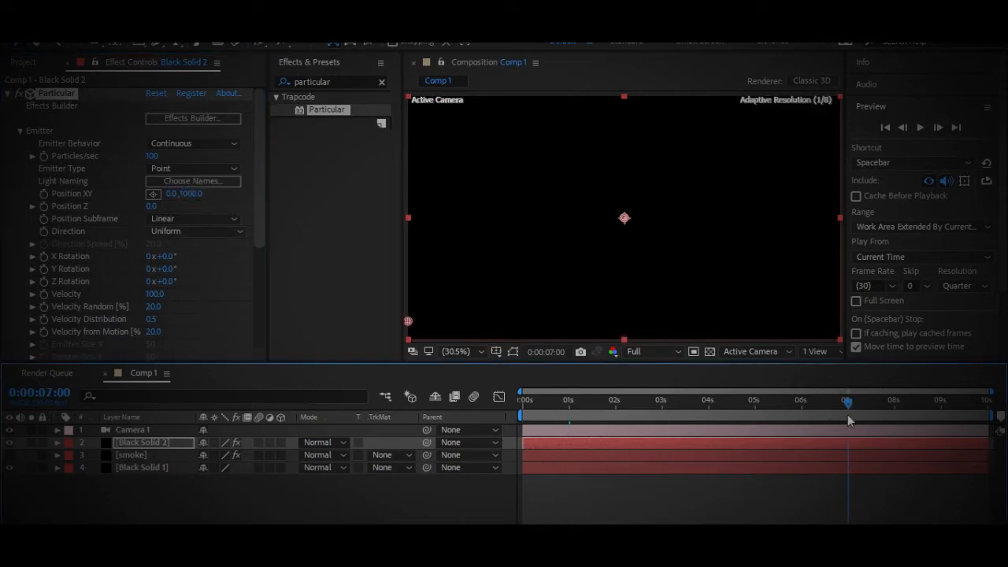
pyautogui.hotkey('alt', '[')
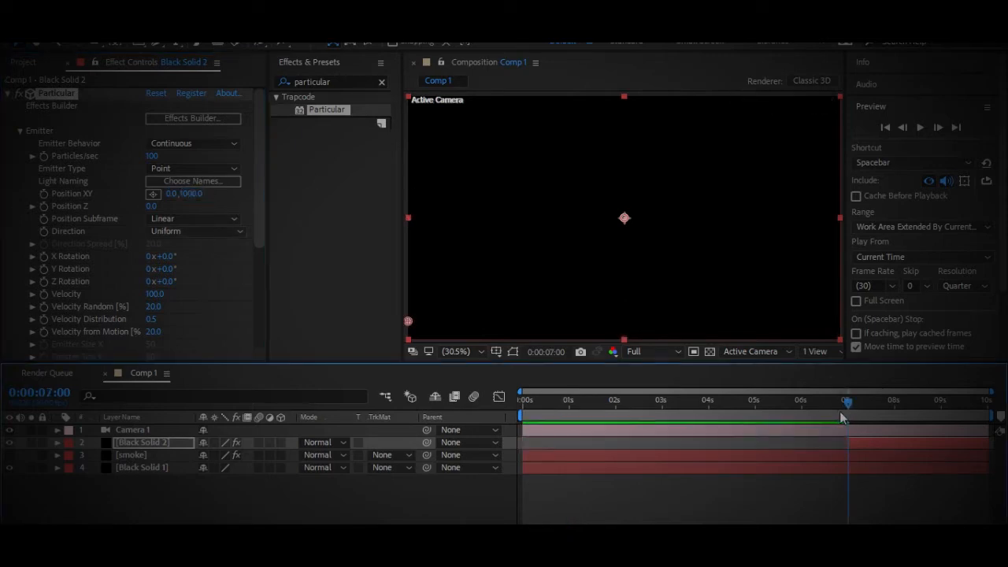
# Change the Emitter Type to Box and set Emitter Size X, Y and Z to 5000 each.
pyautogui.click(189, 167)
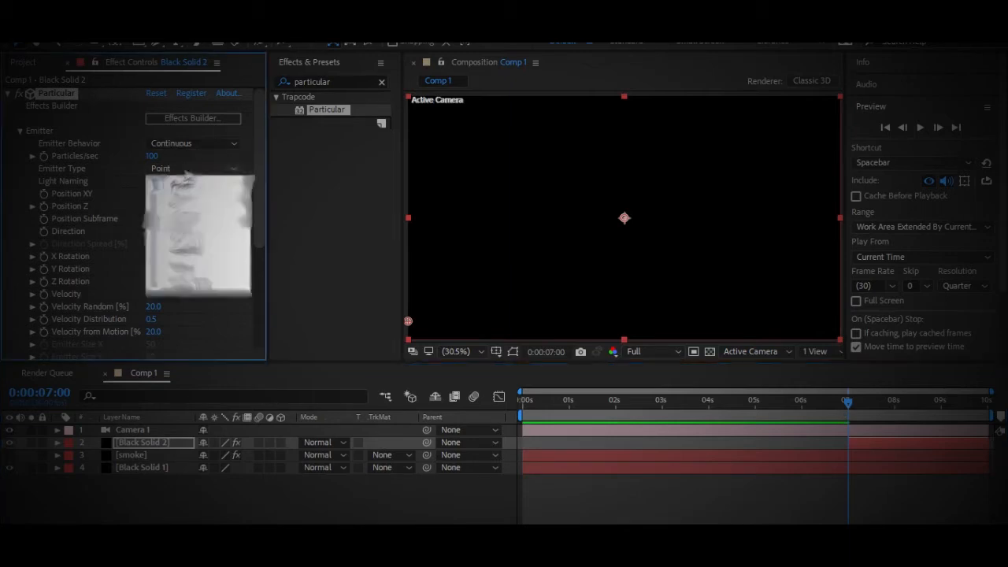
pyautogui.click(190, 204)
pyautogui.scroll(-2, 207, 329)
pyautogui.click(154, 312)
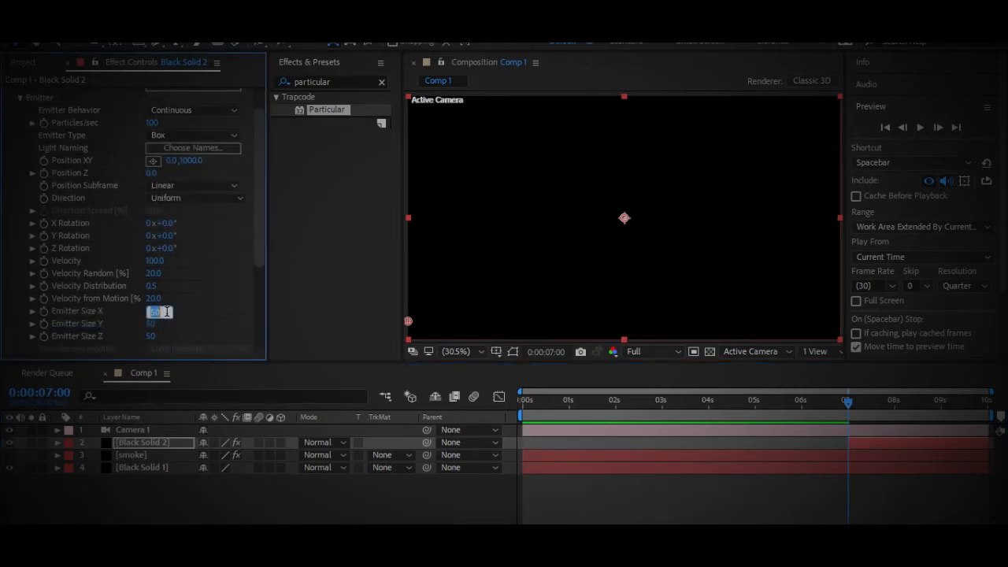
pyautogui.write('5000')
pyautogui.press('Tab')
pyautogui.write('5000')
pyautogui.press('Tab')
pyautogui.write('5')
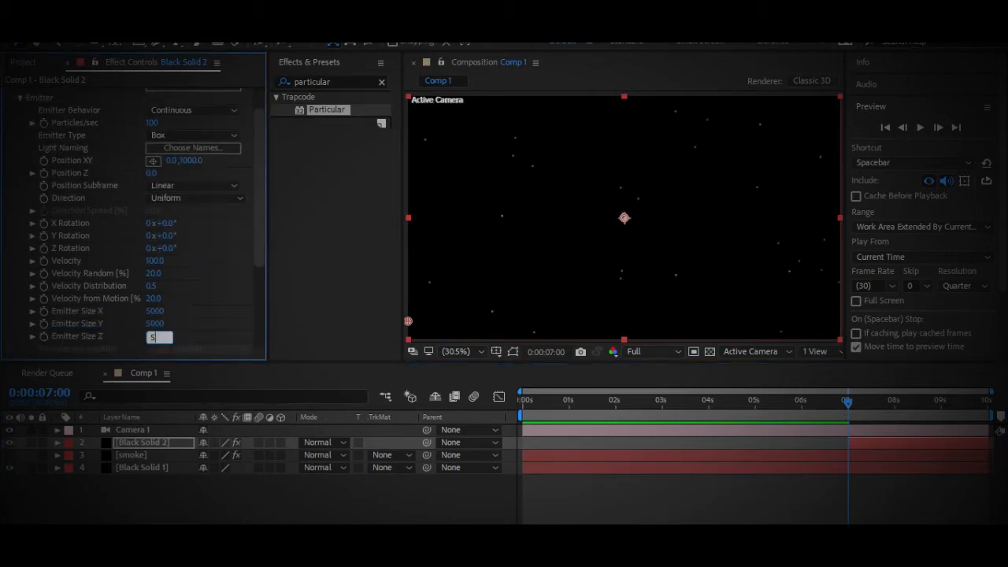
pyautogui.write('000')
pyautogui.click(20, 97)
# Set the particle Size to 10 and Size Random to 100%.
pyautogui.click(20, 143)
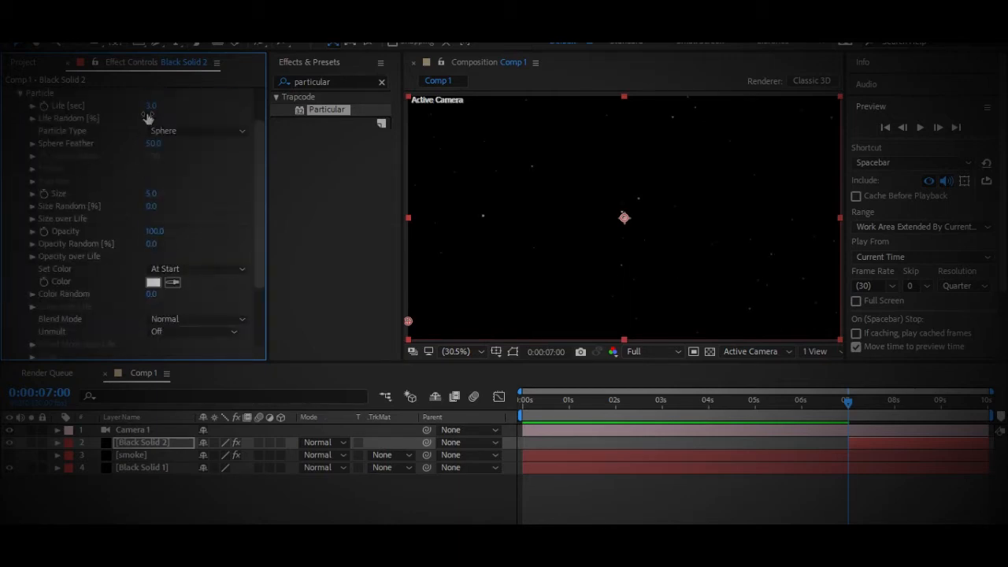
pyautogui.click(154, 195)
pyautogui.write('10')
pyautogui.press('Tab')
pyautogui.write('100')
pyautogui.press('Return')
# Set the particles' Opacity Random to 100% and their Life to 3 seconds.
pyautogui.moveTo(156, 249); pyautogui.dragTo(472, 244)
pyautogui.click(152, 105)
pyautogui.write('3')
pyautogui.press('Return')
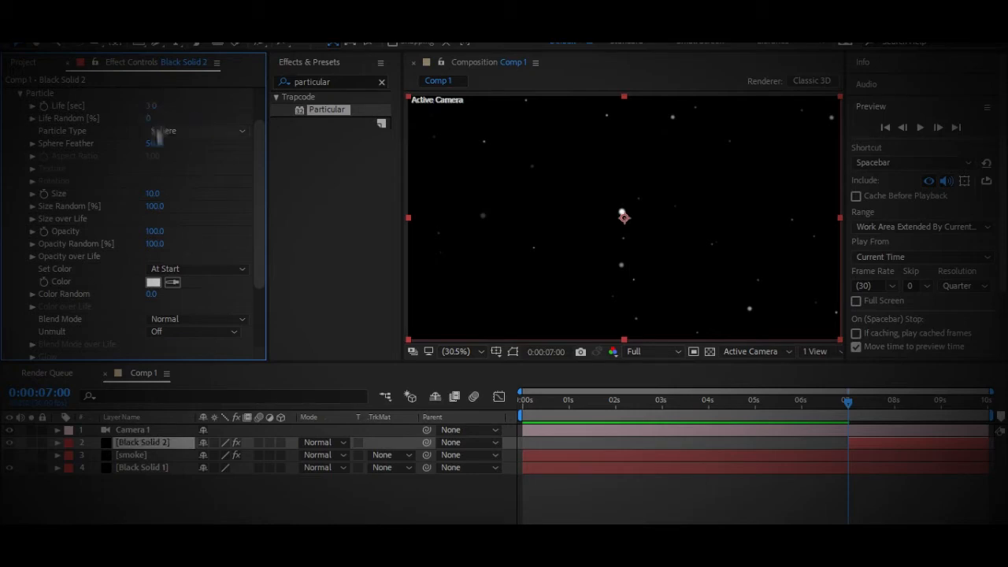
# Apply the preset curve that rises, holds and falls to the particles' Size over Life.
pyautogui.click(32, 219)
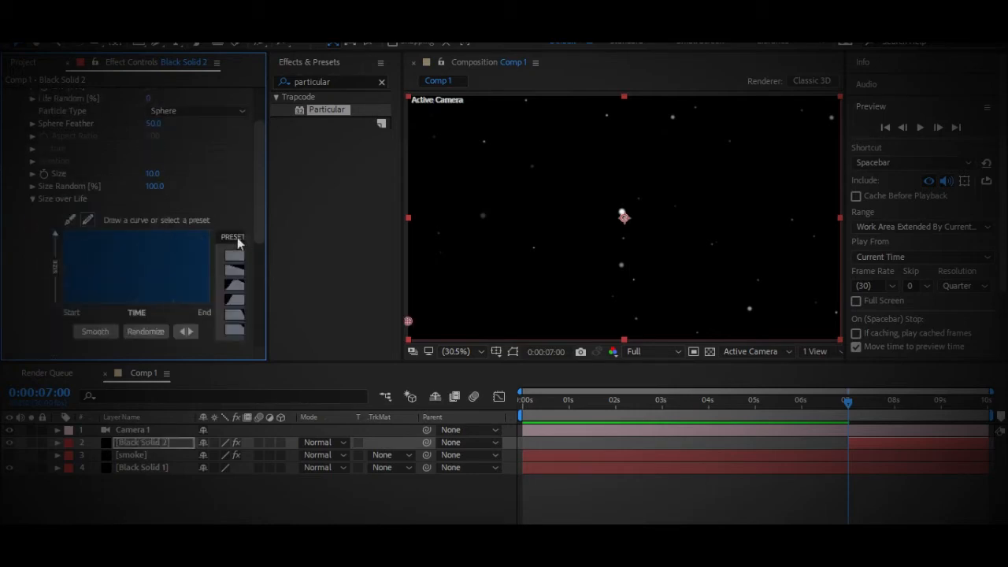
pyautogui.click(234, 300)
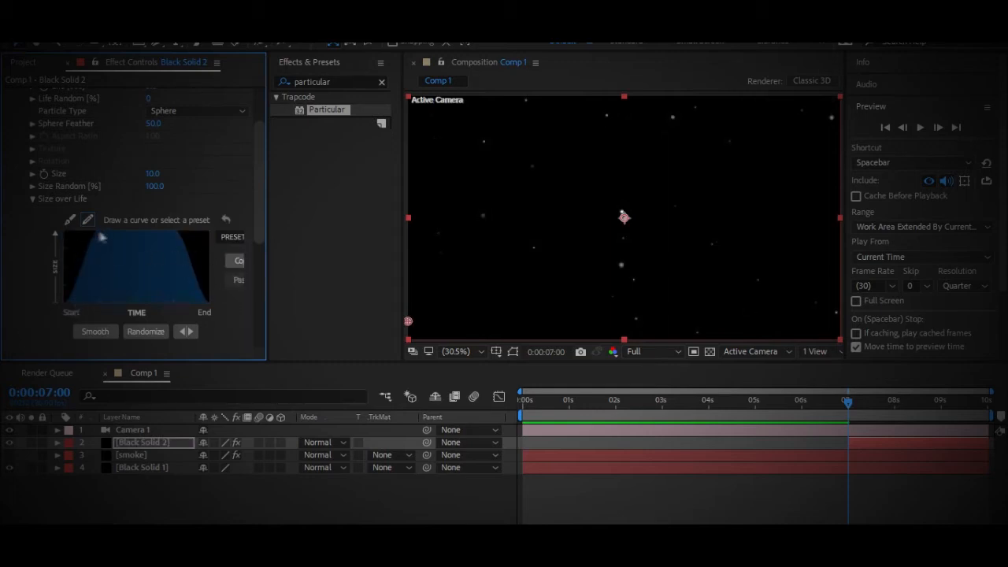
pyautogui.click(33, 199)
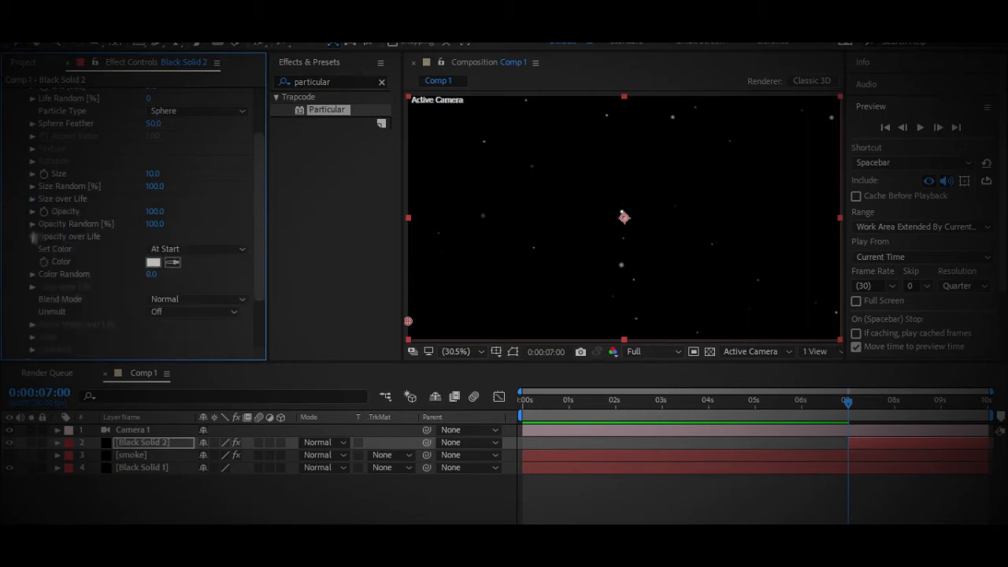
# Apply the same rise-hold-fall preset curve to Opacity over Life and collapse the Particle settings.
pyautogui.click(32, 237)
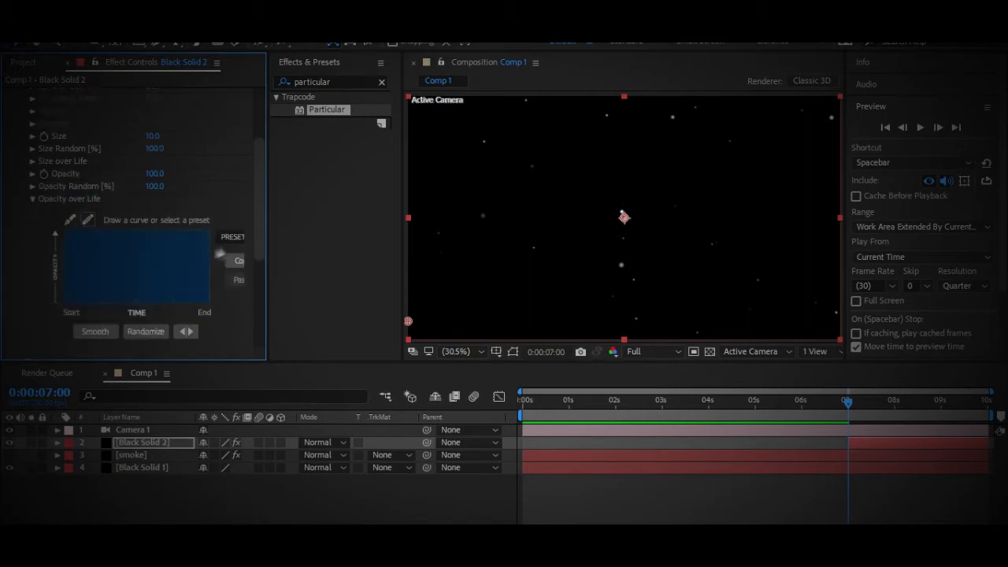
pyautogui.click(231, 245)
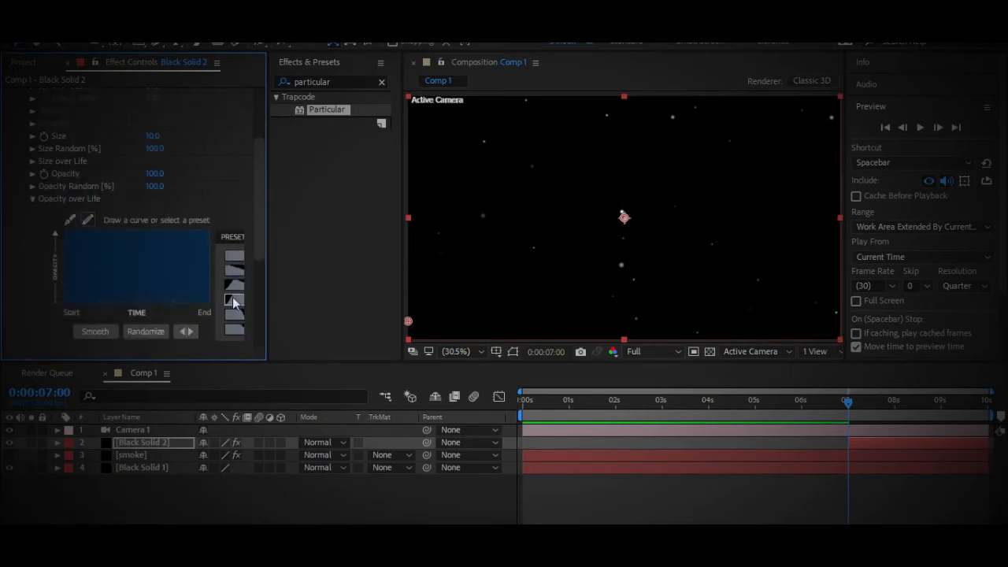
pyautogui.click(236, 304)
pyautogui.click(33, 202)
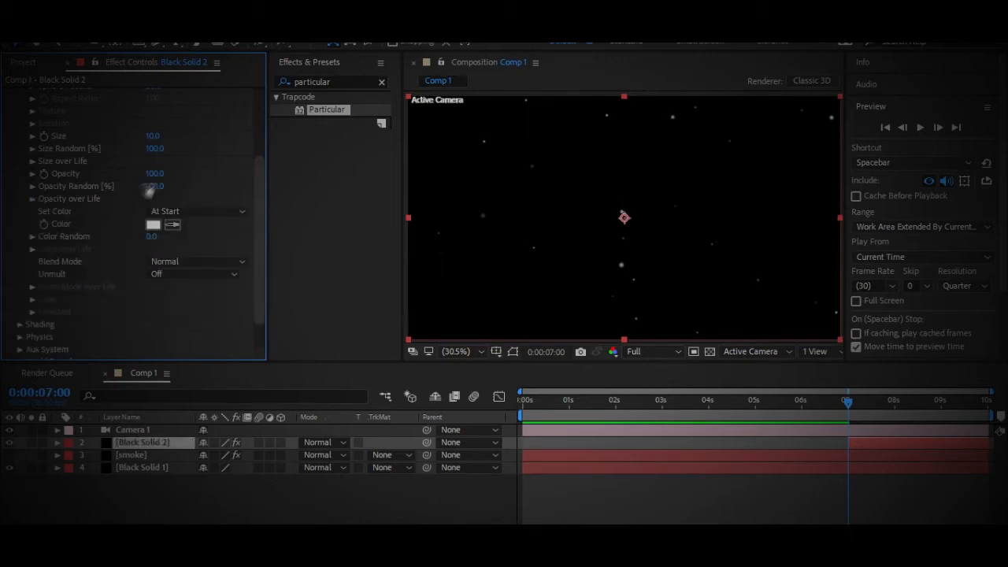
pyautogui.scroll(3, 31, 181)
pyautogui.click(20, 144)
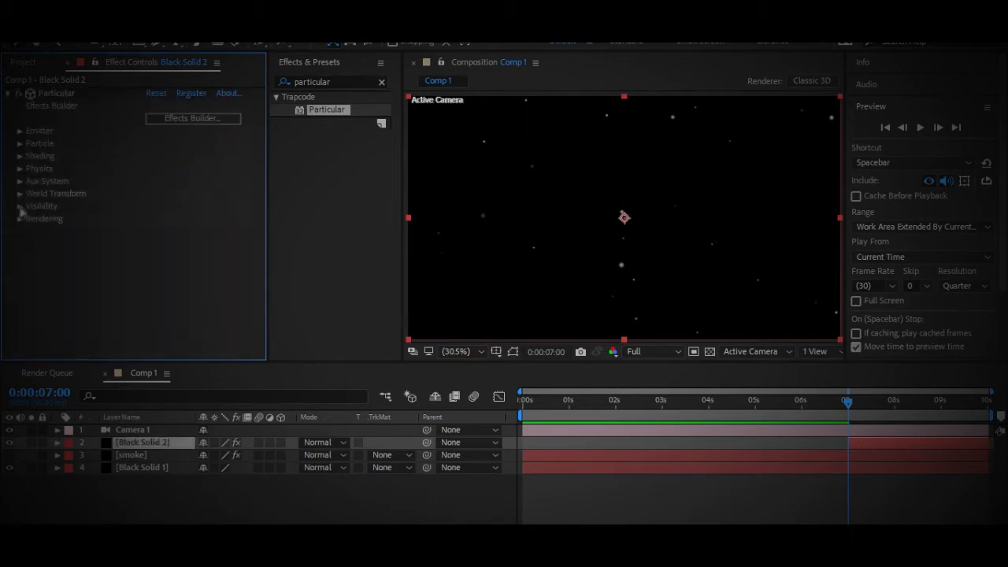
# Turn Motion Blur on in Particular's Rendering settings and edit its Opacity Boost.
pyautogui.click(20, 219)
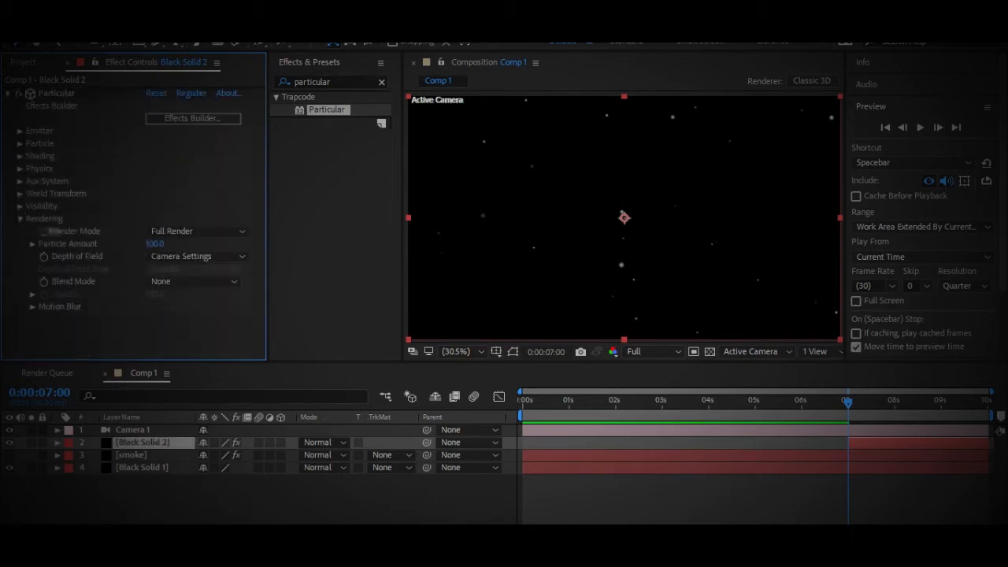
pyautogui.click(33, 307)
pyautogui.click(231, 268)
pyautogui.click(173, 312)
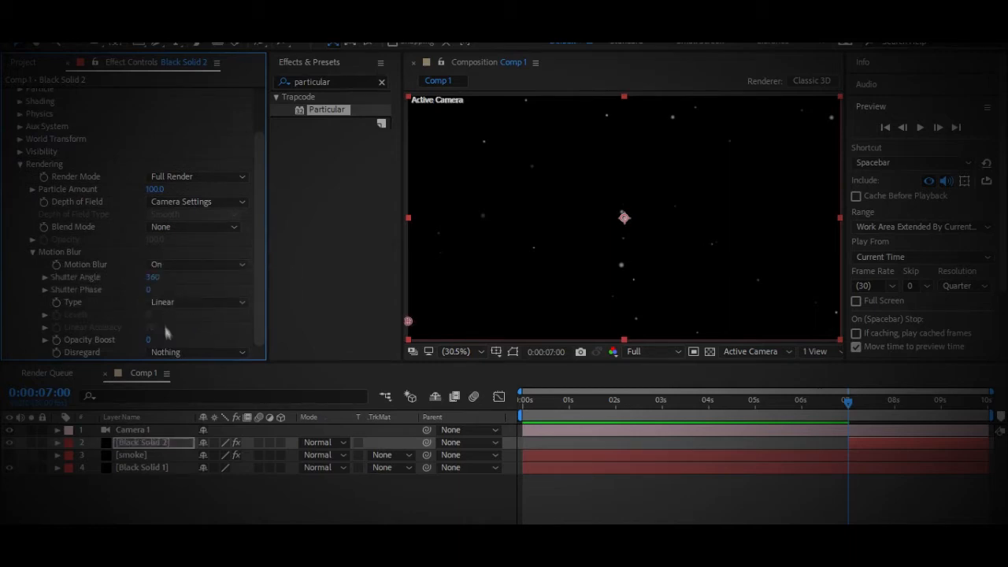
pyautogui.click(163, 339)
pyautogui.press('Return')
pyautogui.click(20, 164)
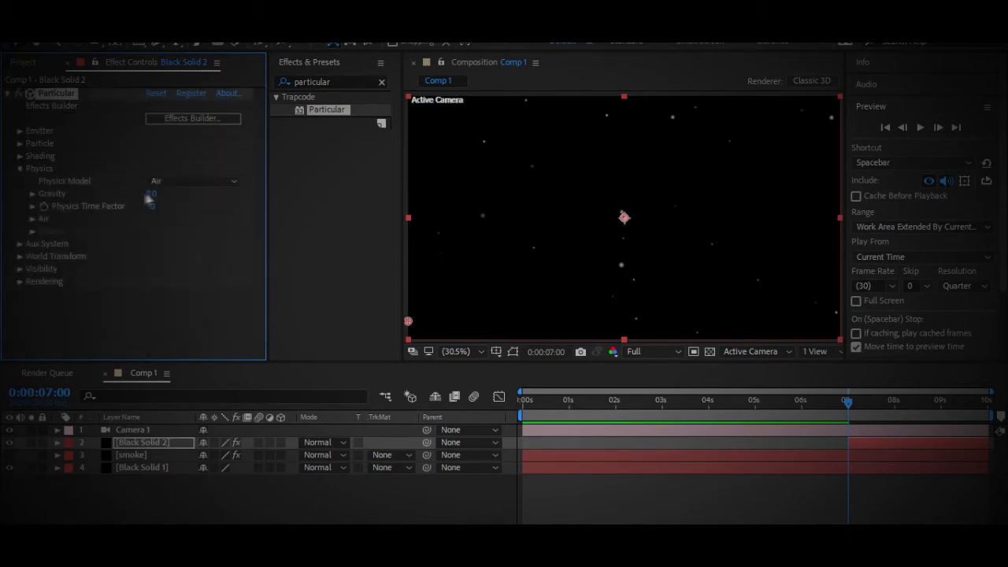
# Set the Gravity in Particular's Physics settings to -300.
pyautogui.click(150, 192)
pyautogui.write('-300')
pyautogui.press('Return')
# Adjust Affect Position for the Turbulence Field in Particular's Air physics settings.
pyautogui.click(32, 219)
pyautogui.scroll(-2, 46, 281)
pyautogui.click(45, 277)
pyautogui.scroll(-3, 47, 282)
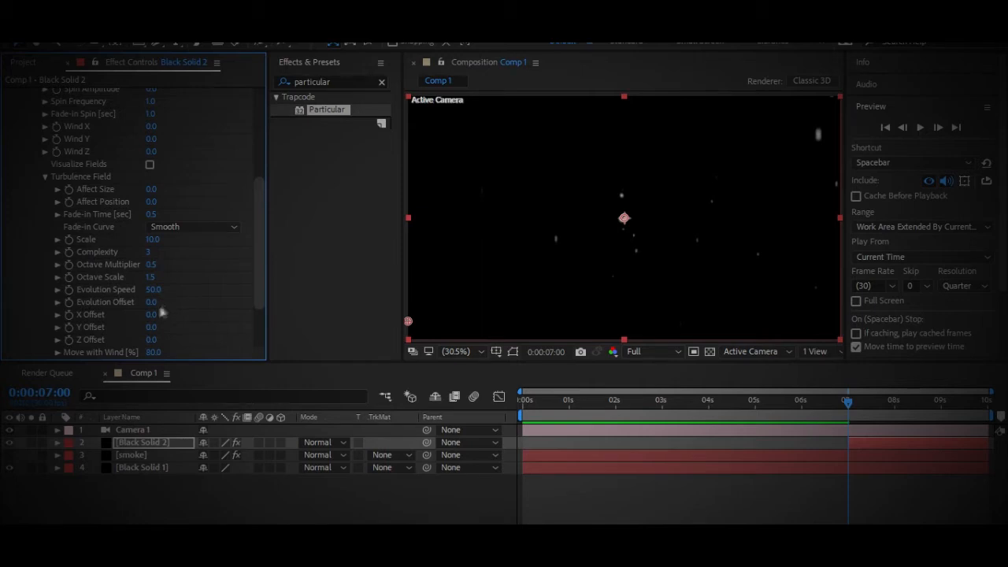
pyautogui.click(151, 201)
pyautogui.press('Return')
pyautogui.scroll(5, 94, 198)
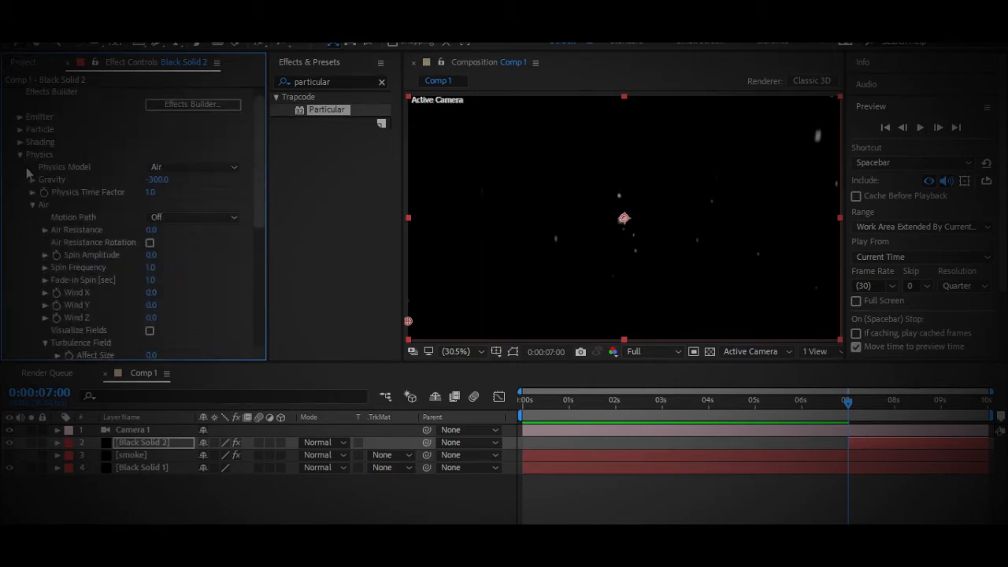
# Shift the Black Solid 2 layer to start at 0 seconds and extend its out point to 10 seconds.
pyautogui.click(20, 156)
pyautogui.moveTo(594, 407); pyautogui.dragTo(677, 407)
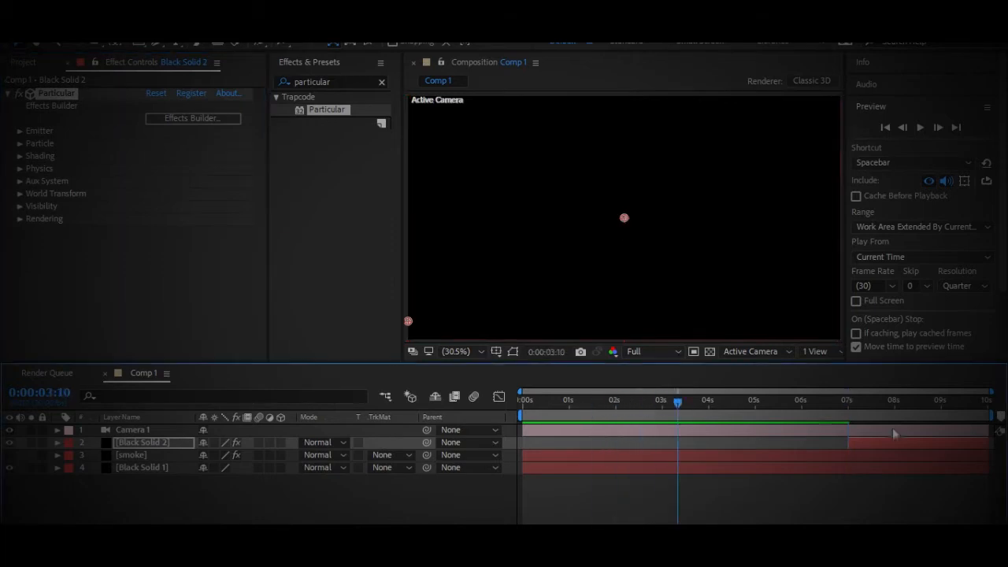
pyautogui.click(893, 443)
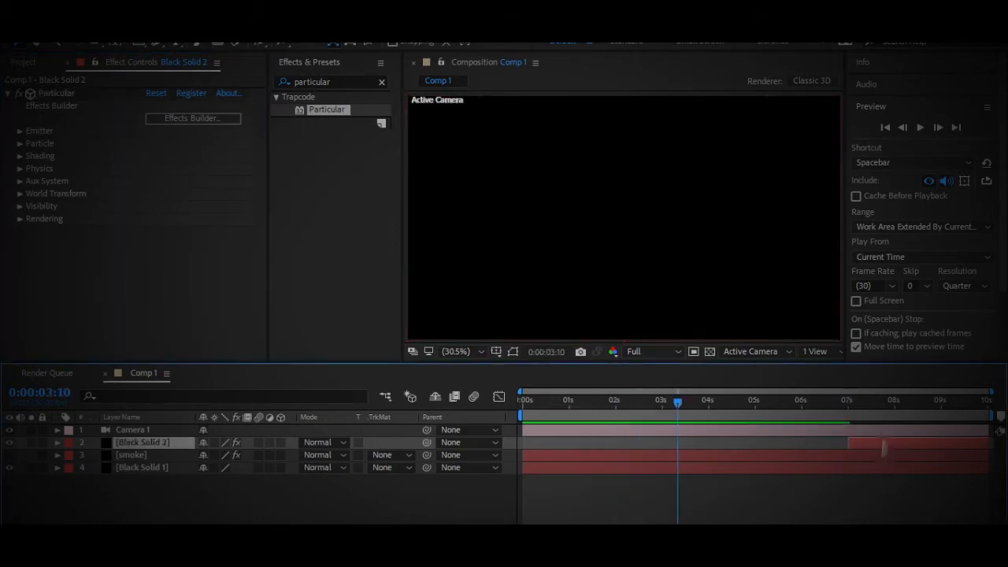
pyautogui.click(848, 415)
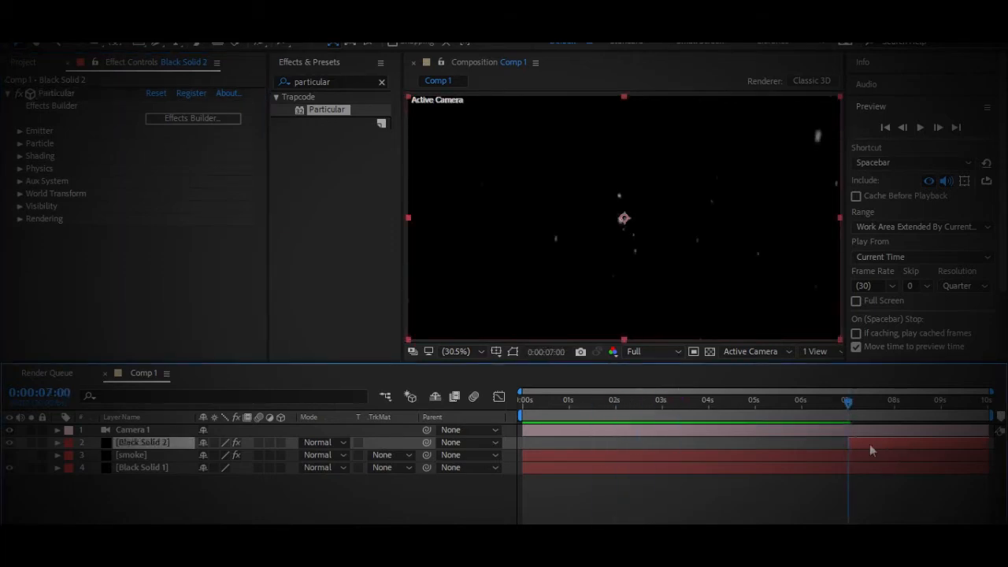
pyautogui.moveTo(871, 449); pyautogui.dragTo(545, 453)
pyautogui.moveTo(981, 416); pyautogui.dragTo(1000, 405)
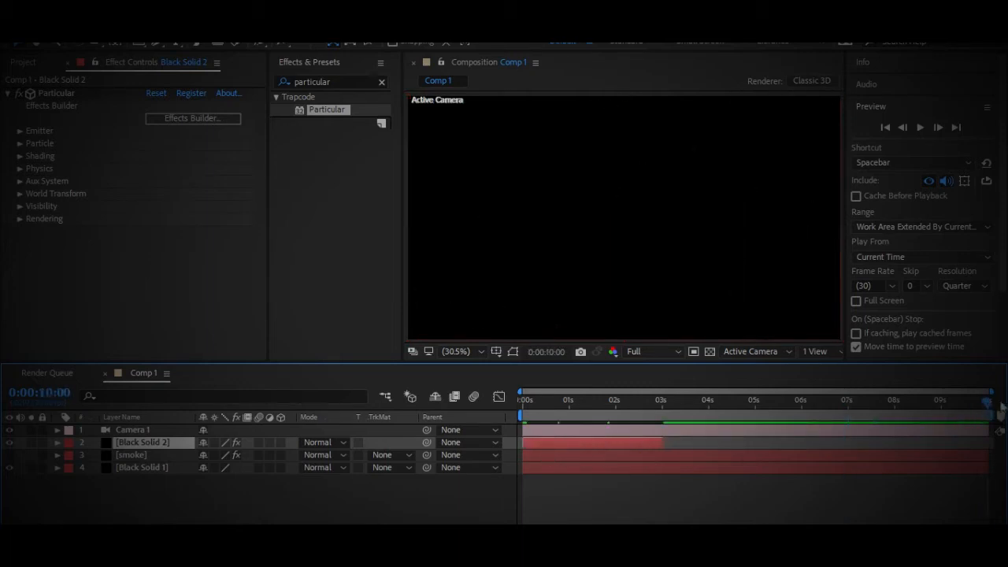
pyautogui.hotkey('alt', ']')
# Preview the particle animation from the start of the composition.
pyautogui.moveTo(637, 402); pyautogui.dragTo(464, 392)
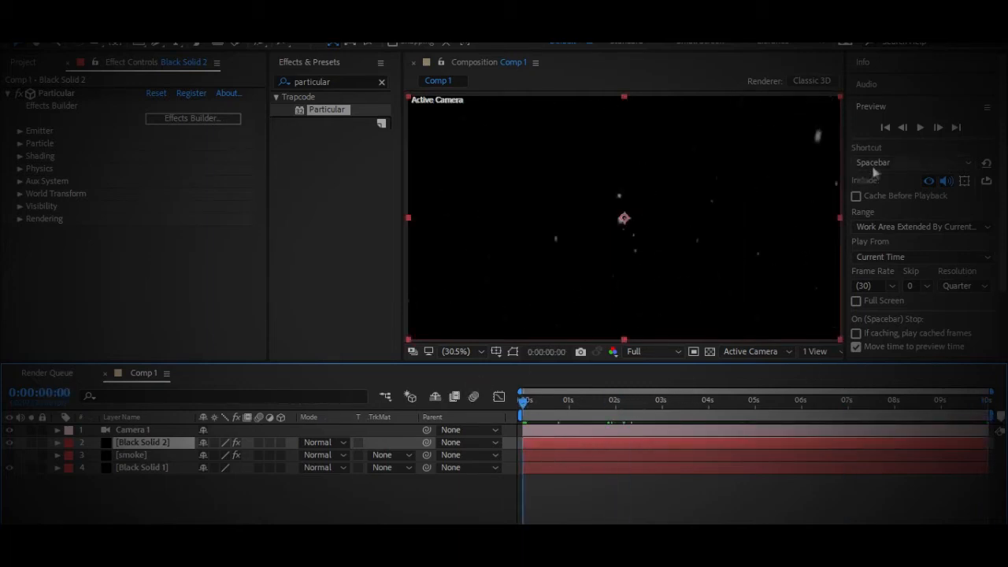
pyautogui.click(920, 127)
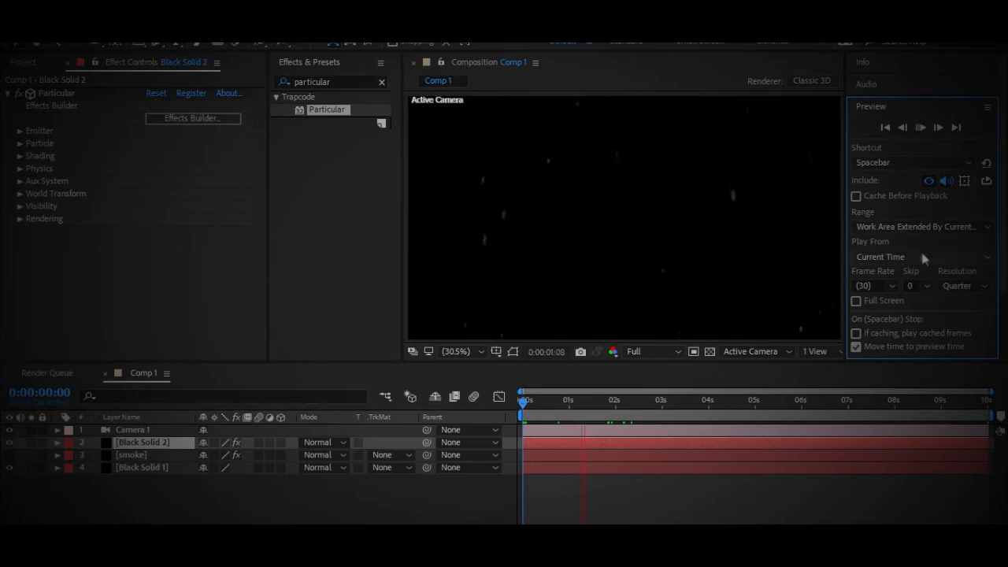
pyautogui.click(922, 127)
# Set the Turbulence Field Scale in Particular's Air physics settings to 100.
pyautogui.click(69, 180)
pyautogui.click(21, 169)
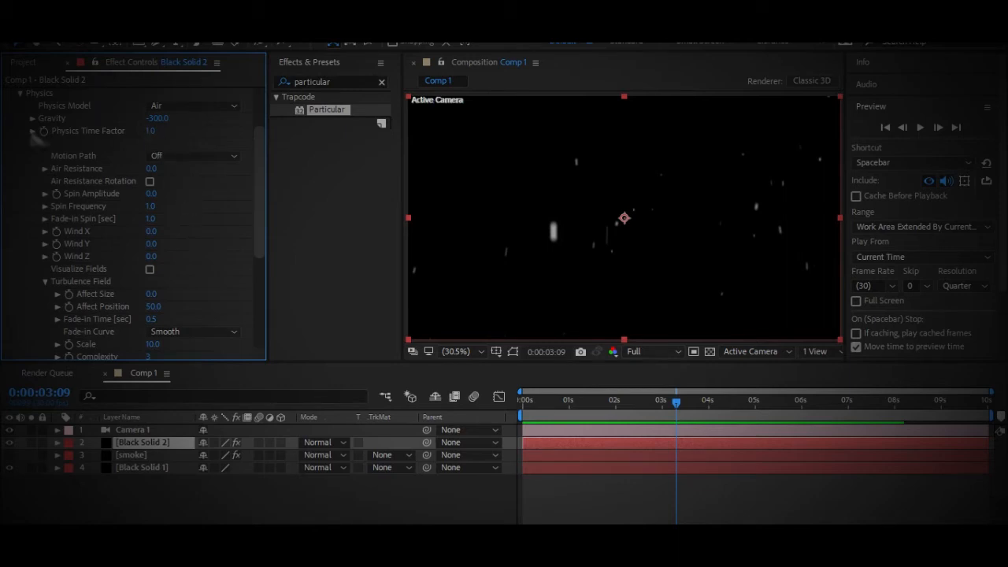
pyautogui.scroll(-1, 169, 272)
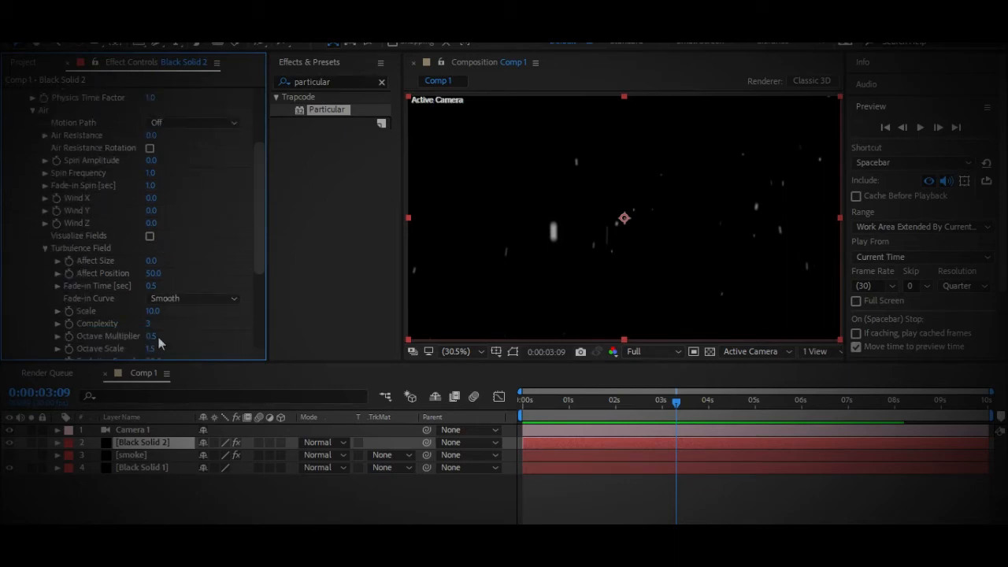
pyautogui.click(154, 312)
pyautogui.write('100')
pyautogui.click(432, 160)
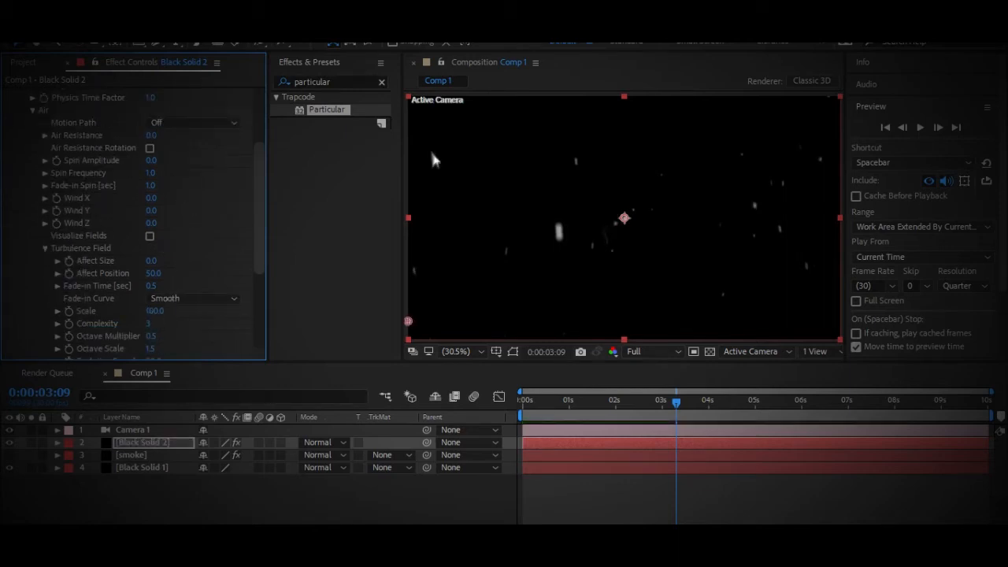
# Check the motion around 3 seconds and set the Turbulence Field Complexity to 2.
pyautogui.moveTo(632, 401); pyautogui.dragTo(681, 399)
pyautogui.click(172, 332)
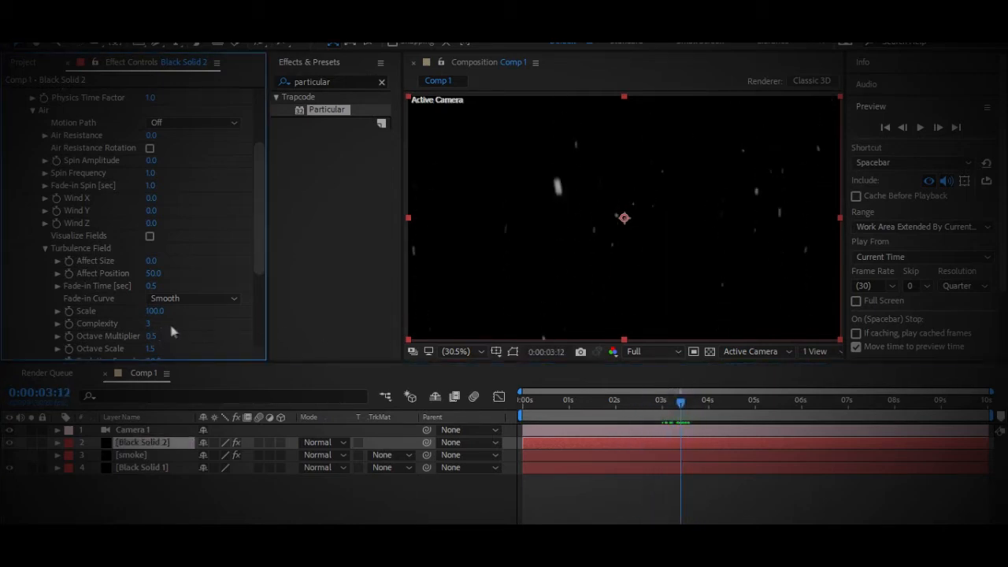
pyautogui.write('2')
pyautogui.press('Return')
pyautogui.click(167, 300)
pyautogui.click(219, 267)
# Check the motion around 2 to 3 seconds and set the Turbulence Field's Affect Position to 10.
pyautogui.moveTo(605, 403); pyautogui.dragTo(647, 403)
pyautogui.click(156, 273)
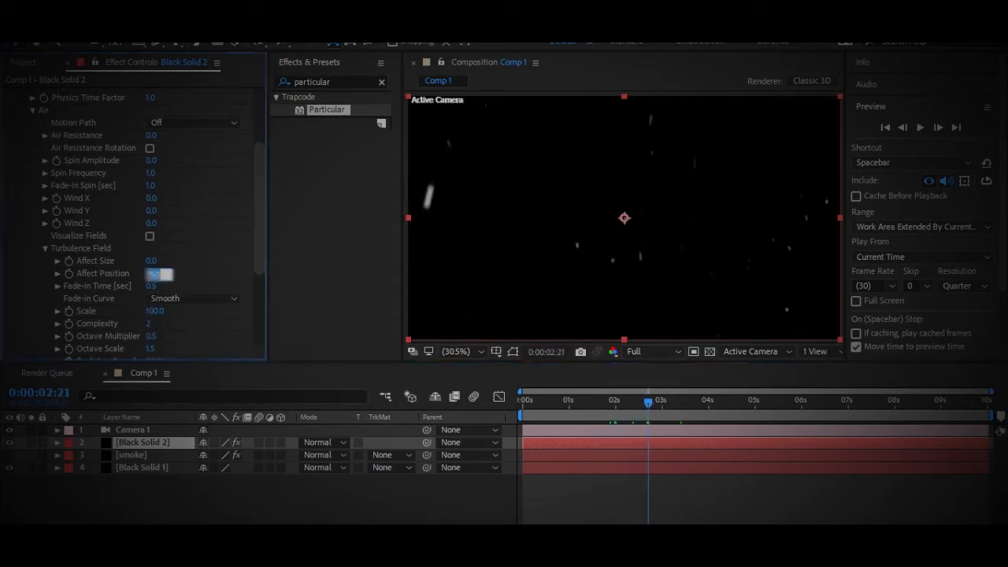
pyautogui.write('10')
pyautogui.press('Return')
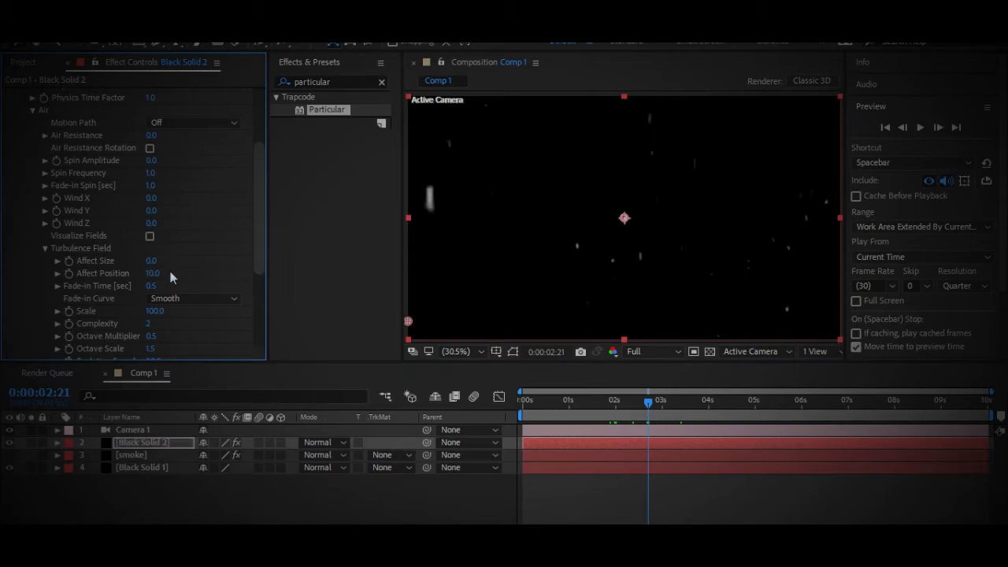
# Preview the adjusted particle motion from the start and compare the frames at 0 and about 7 seconds.
pyautogui.moveTo(551, 400); pyautogui.dragTo(356, 368)
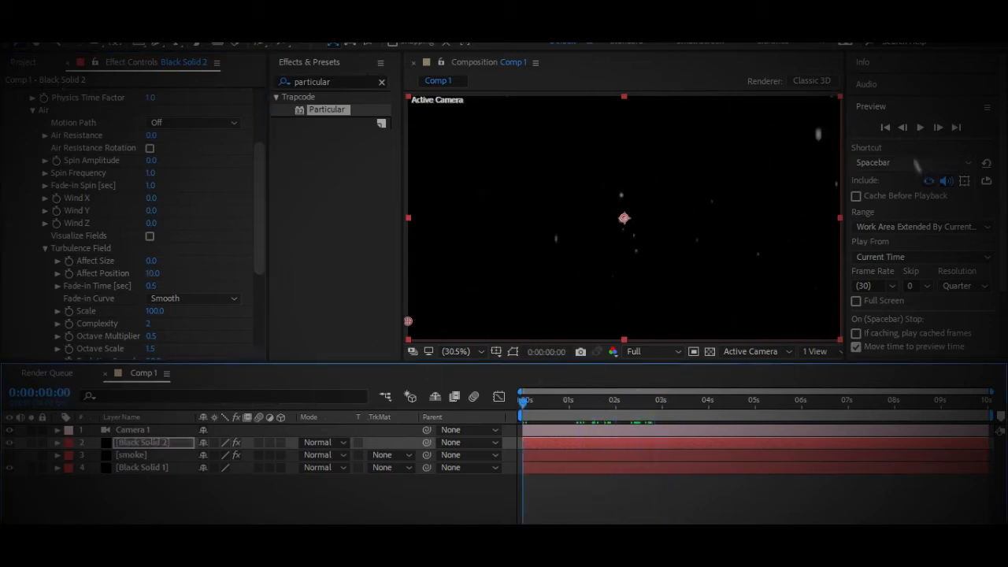
pyautogui.click(920, 128)
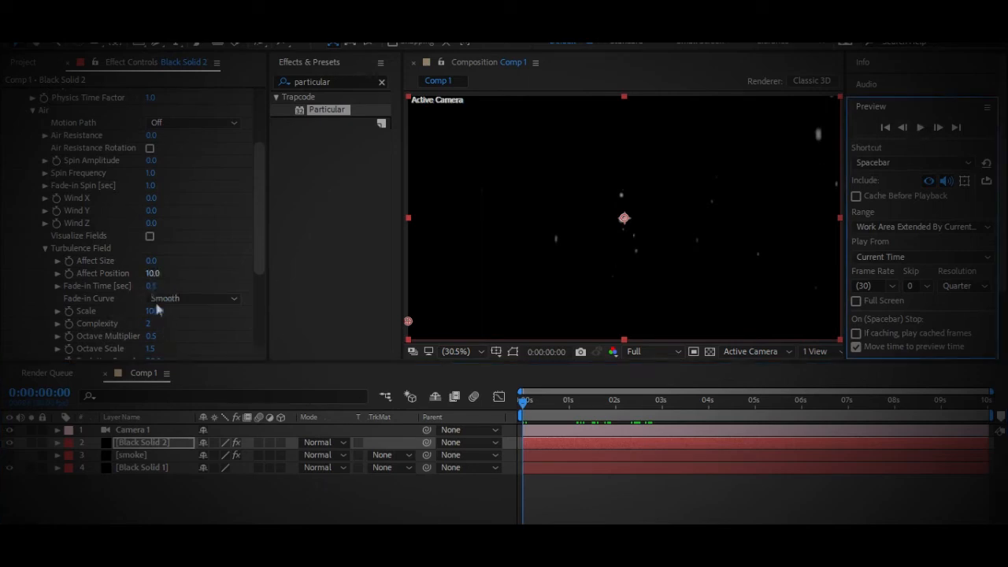
pyautogui.click(922, 129)
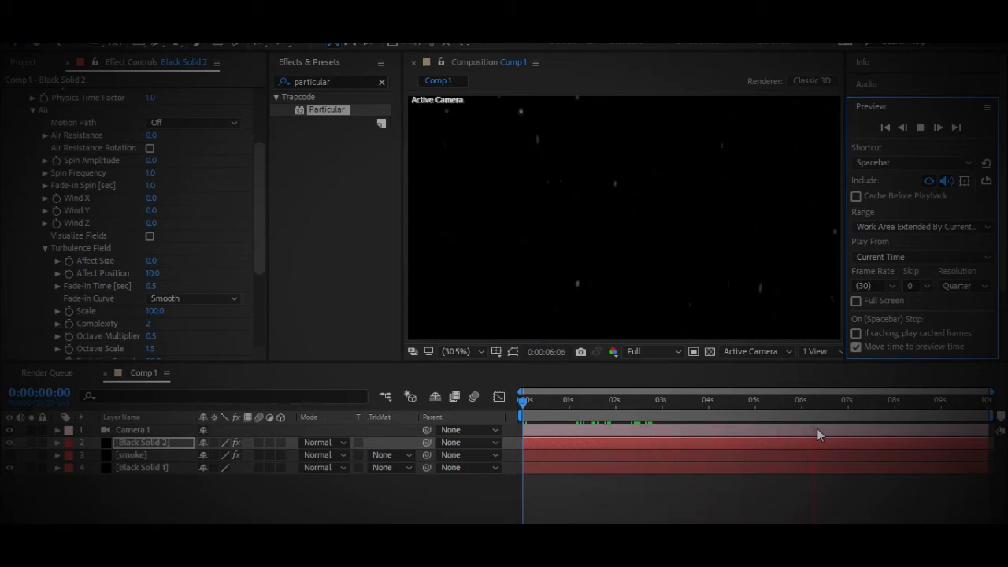
pyautogui.click(922, 129)
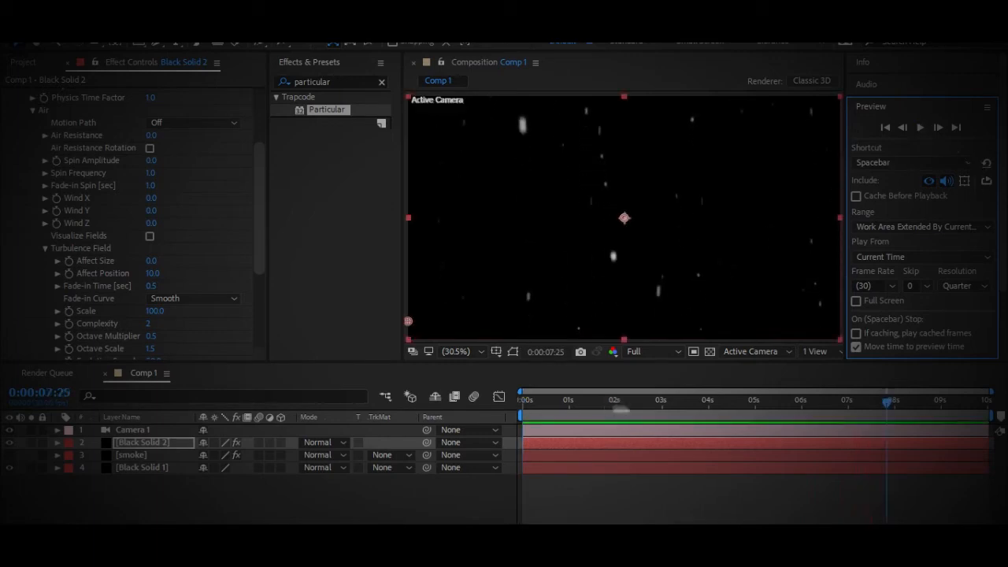
pyautogui.click(848, 411)
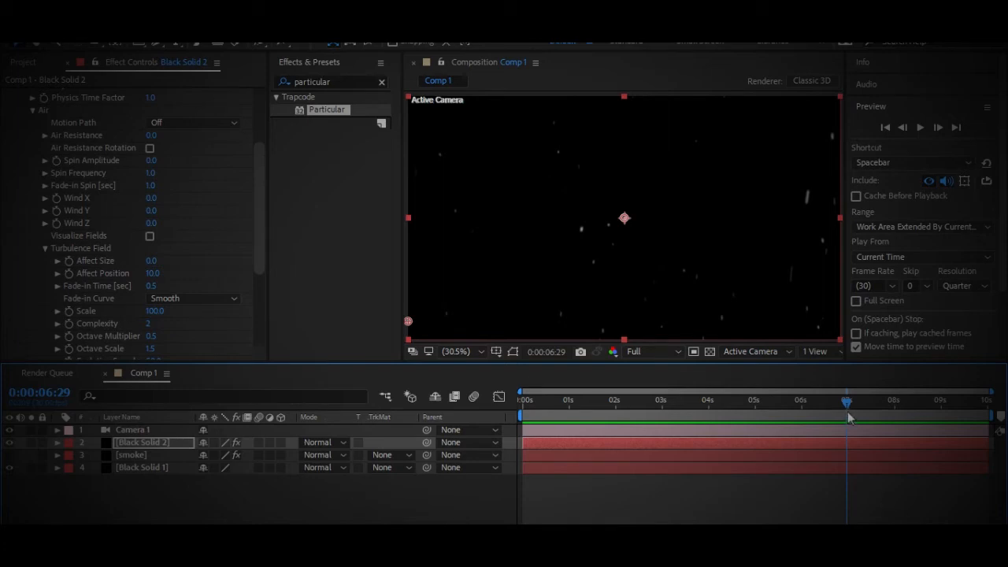
pyautogui.moveTo(848, 413); pyautogui.dragTo(441, 433)
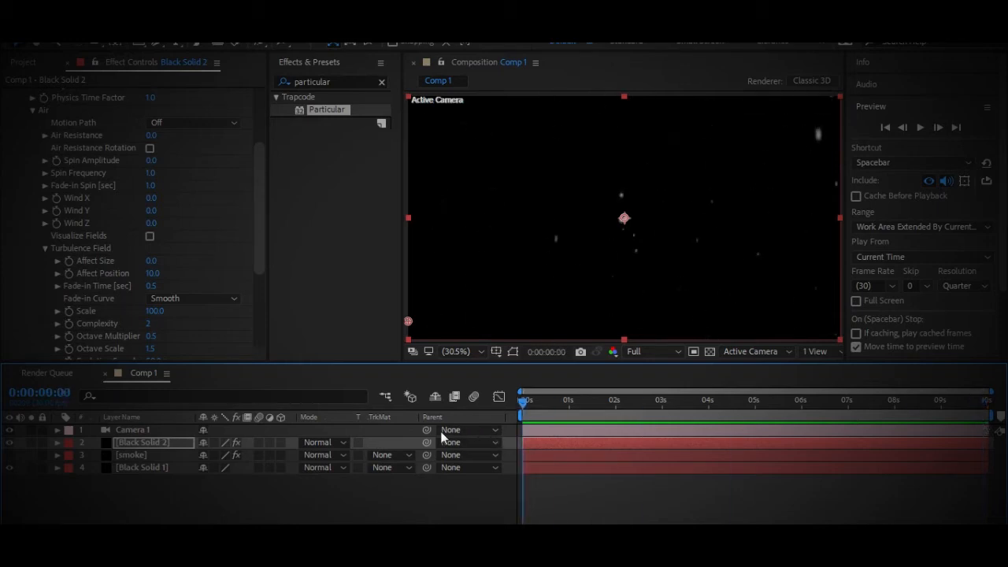
pyautogui.click(480, 478)
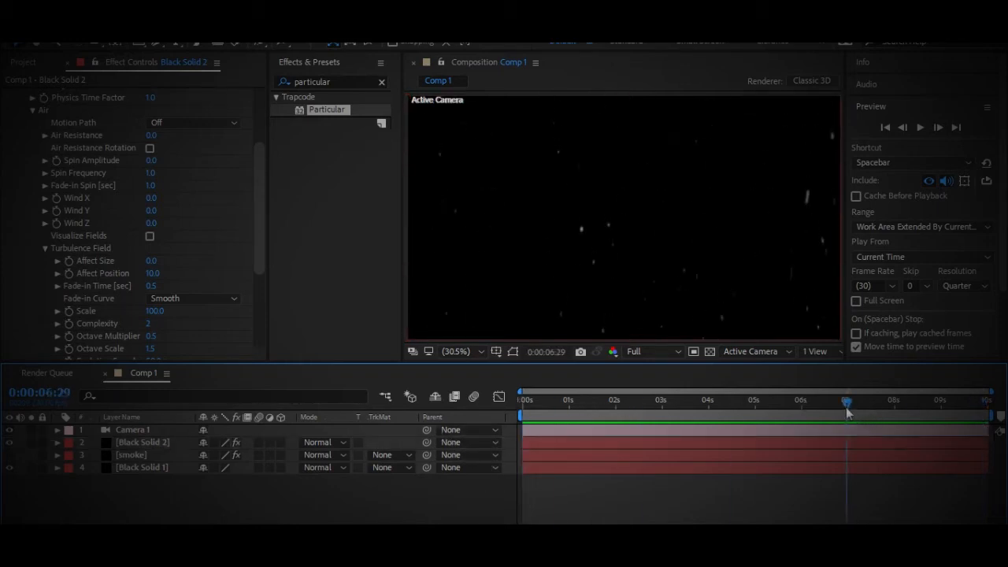
pyautogui.moveTo(523, 400); pyautogui.dragTo(354, 468)
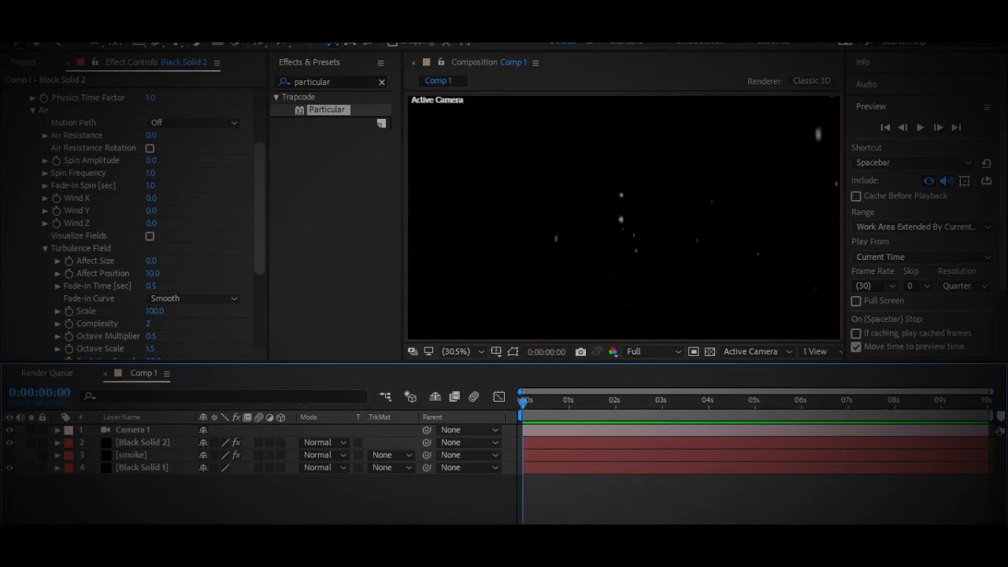
# Hide the Black Solid 2 layer and add a new 1920 x 1080 black solid directly below Camera 1.
pyautogui.click(10, 442)
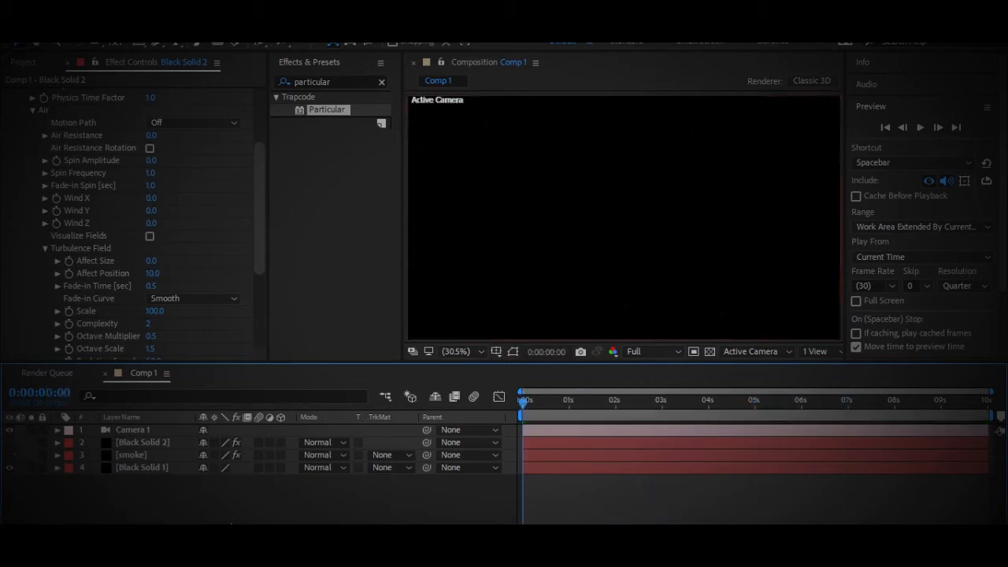
pyautogui.hotkey('ctrl', 'alt', 'y')
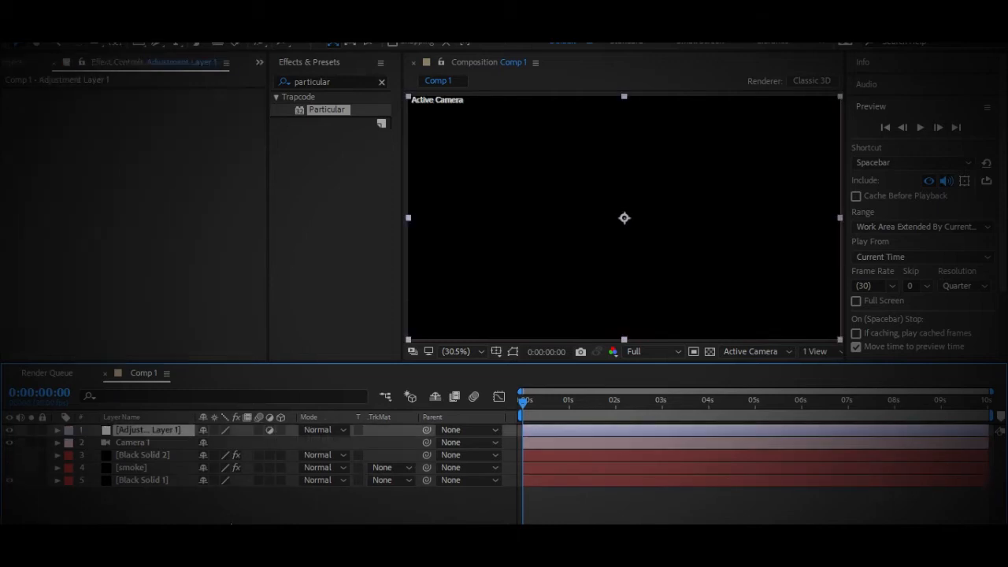
pyautogui.press('Delete')
pyautogui.hotkey('ctrl', 'y')
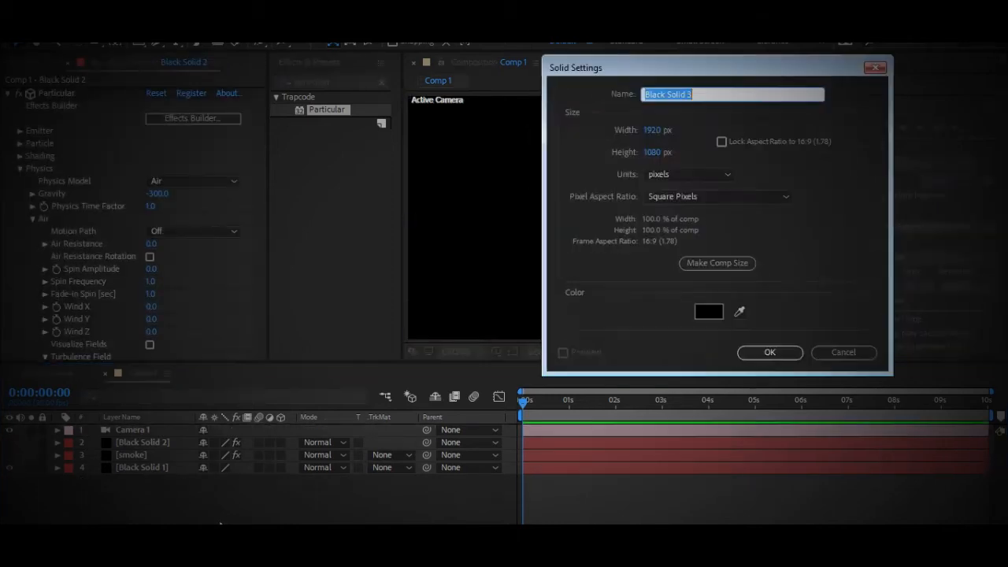
pyautogui.click(769, 352)
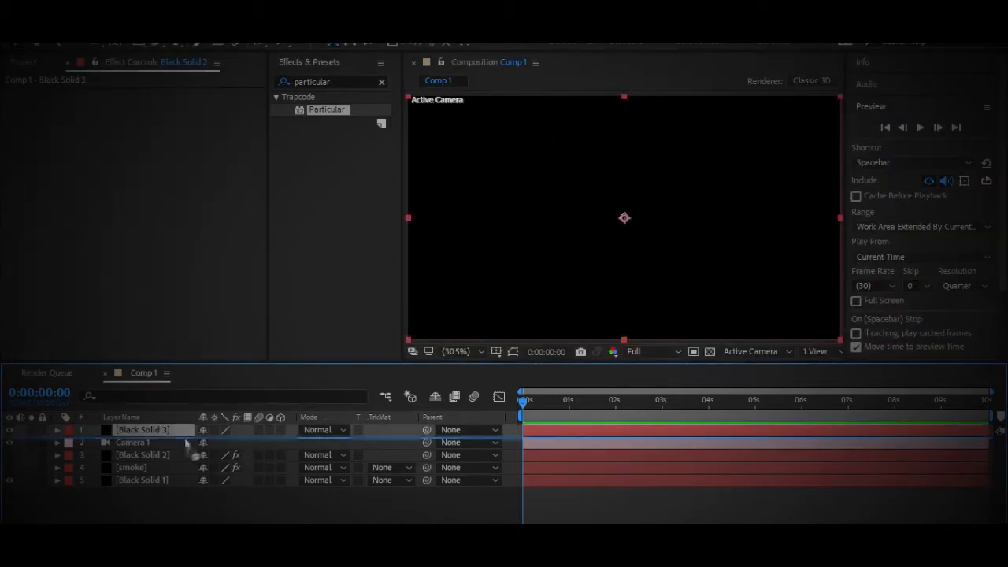
pyautogui.moveTo(141, 430); pyautogui.dragTo(142, 446)
# Apply Particular to the new solid and set its emitter Position XY to 0, 0.
pyautogui.click(677, 402)
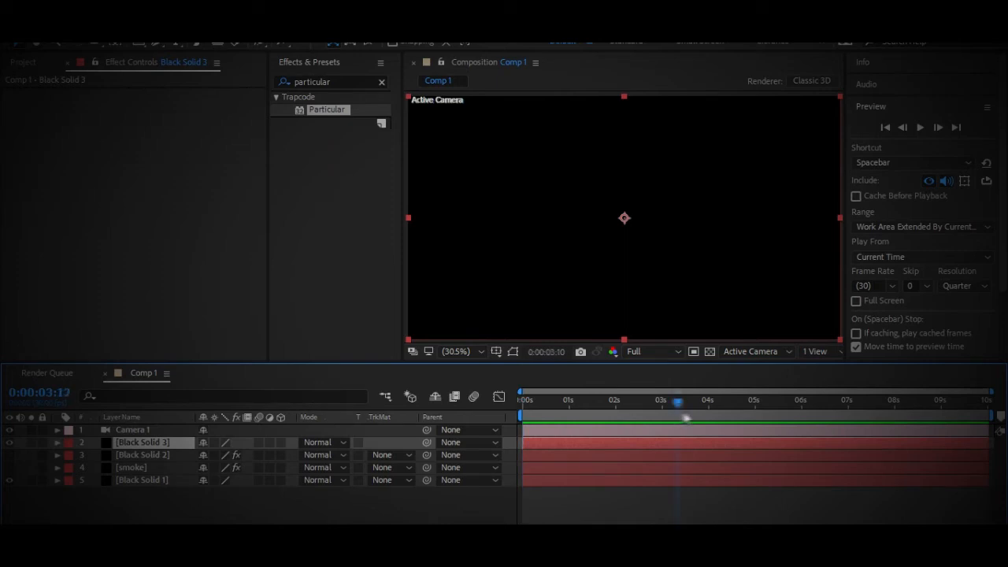
pyautogui.doubleClick(326, 109)
pyautogui.click(176, 194)
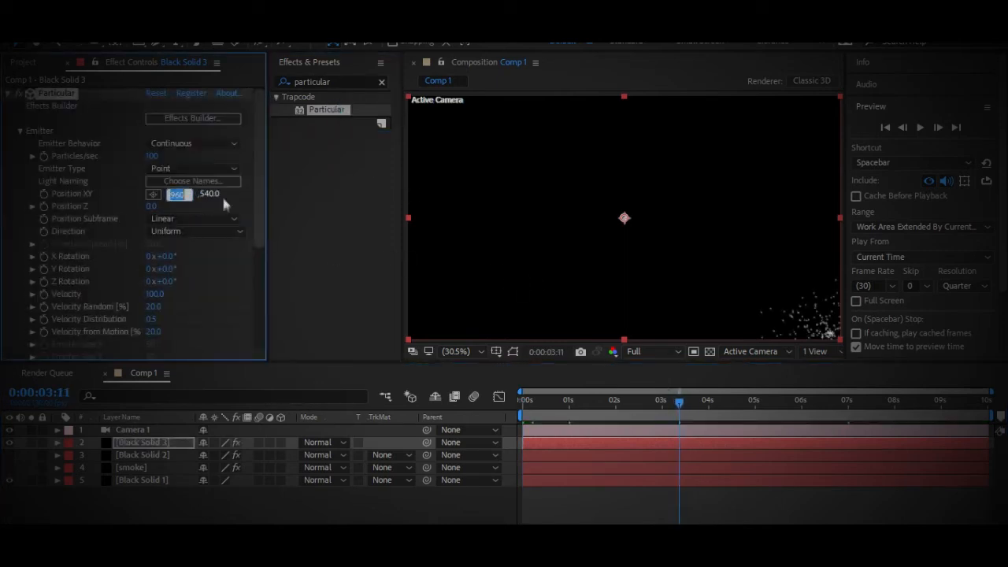
pyautogui.write('0')
pyautogui.press('Tab')
pyautogui.write('0')
pyautogui.press('Return')
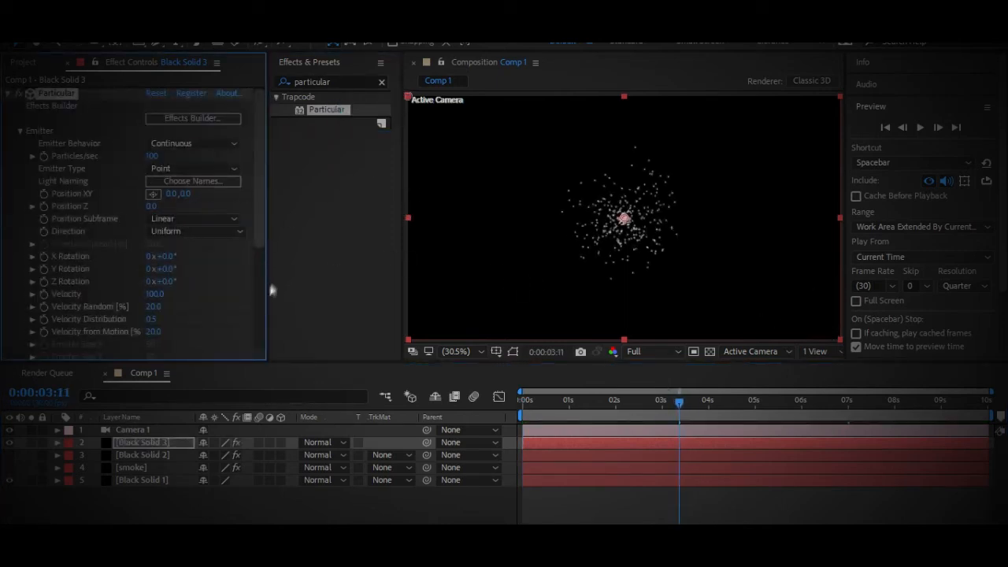
pyautogui.click(252, 316)
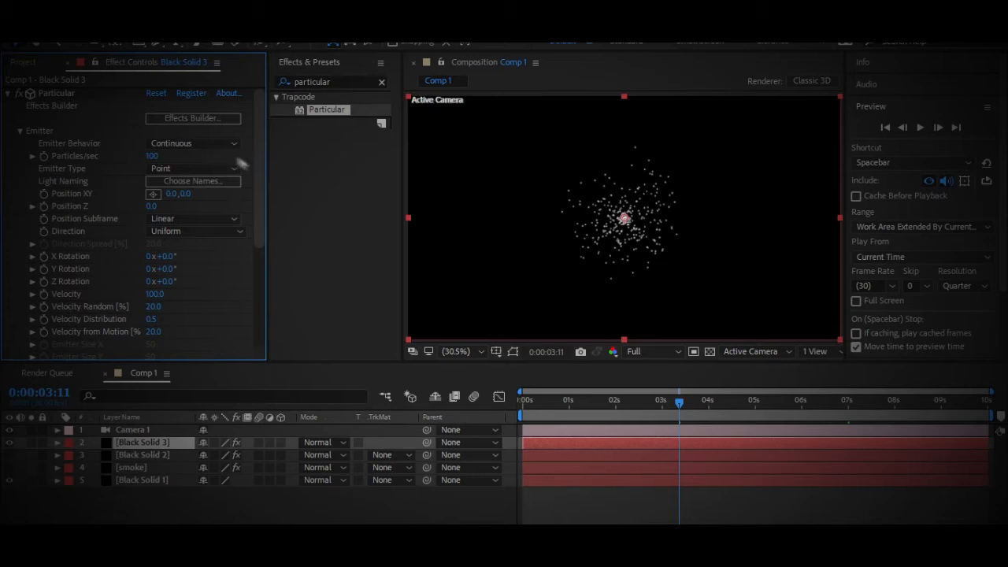
# Apply a falling preset curve to Size over Life in the new layer's Particle settings.
pyautogui.click(20, 131)
pyautogui.click(20, 144)
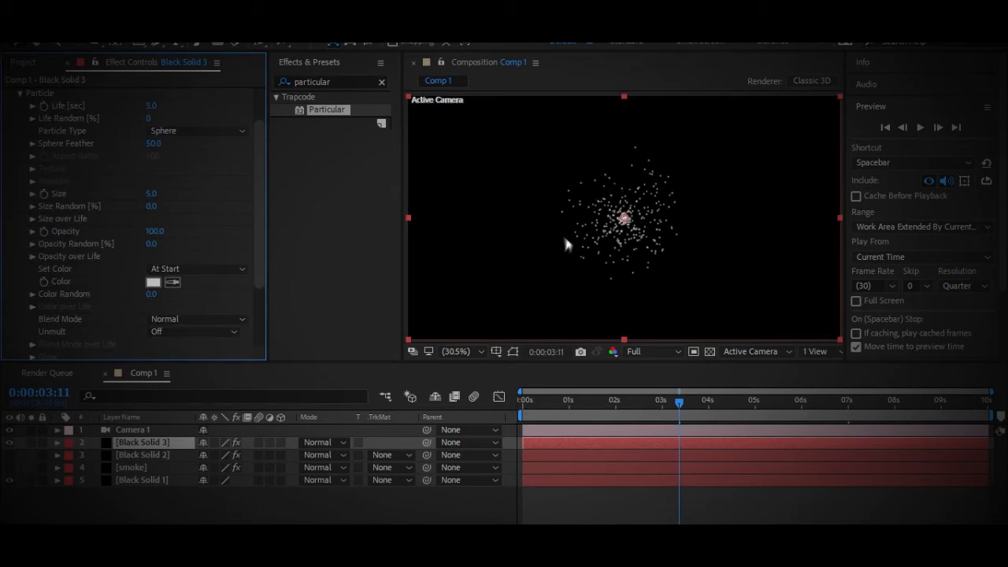
pyautogui.click(32, 219)
pyautogui.click(240, 243)
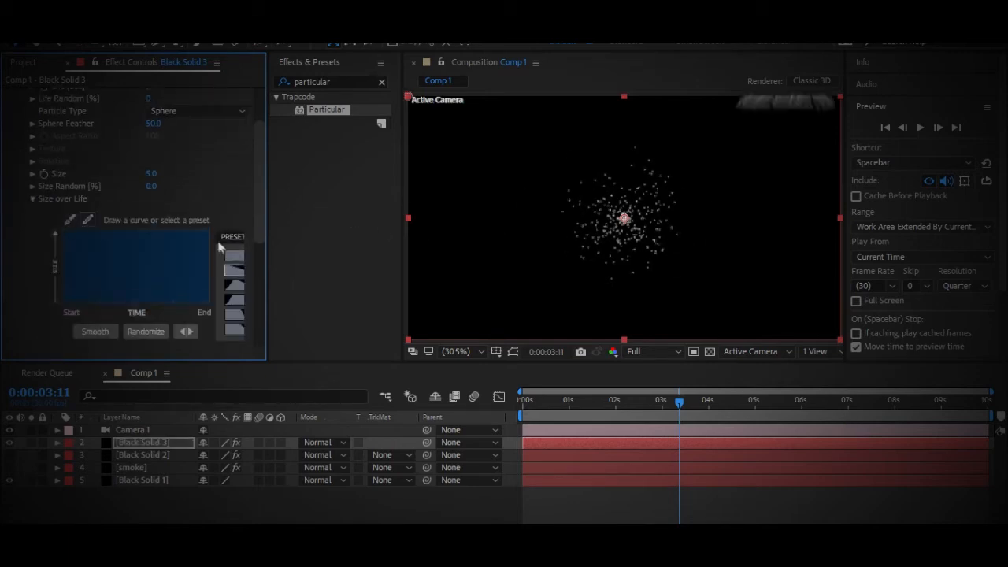
pyautogui.click(229, 298)
pyautogui.click(32, 200)
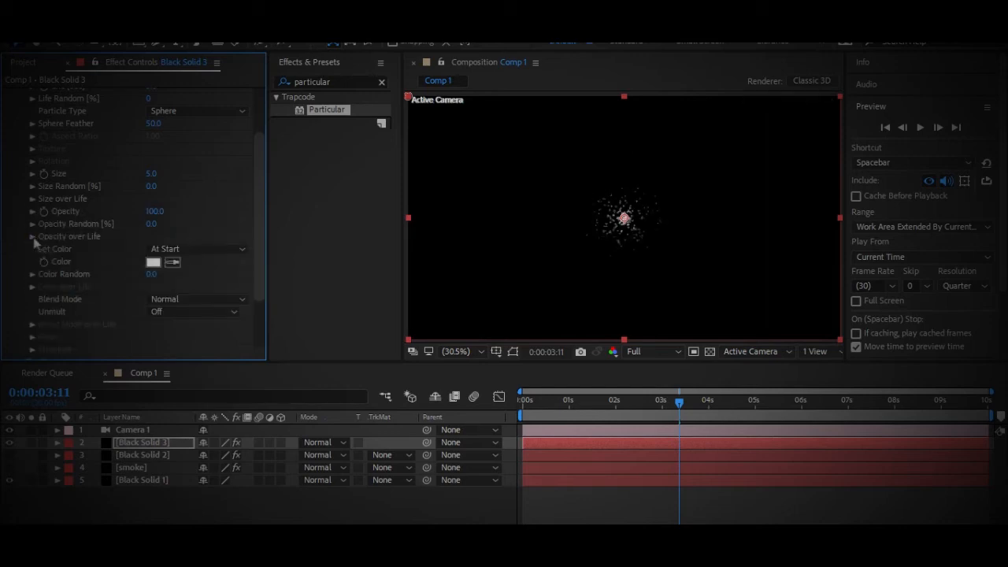
# Give Opacity over Life a linear falling curve and collapse the Particle settings.
pyautogui.click(32, 236)
pyautogui.click(233, 237)
pyautogui.click(235, 280)
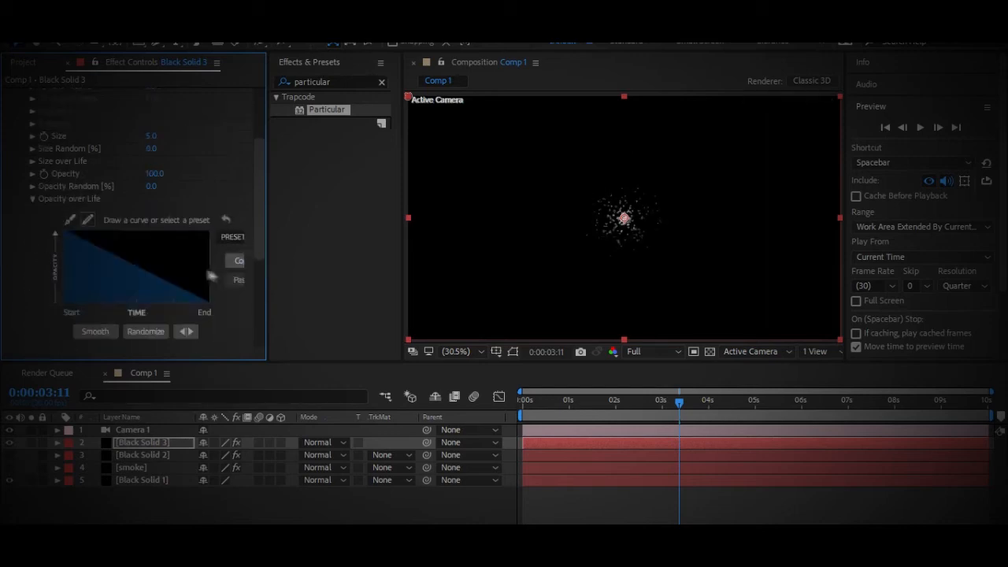
pyautogui.click(32, 199)
pyautogui.scroll(3, 163, 186)
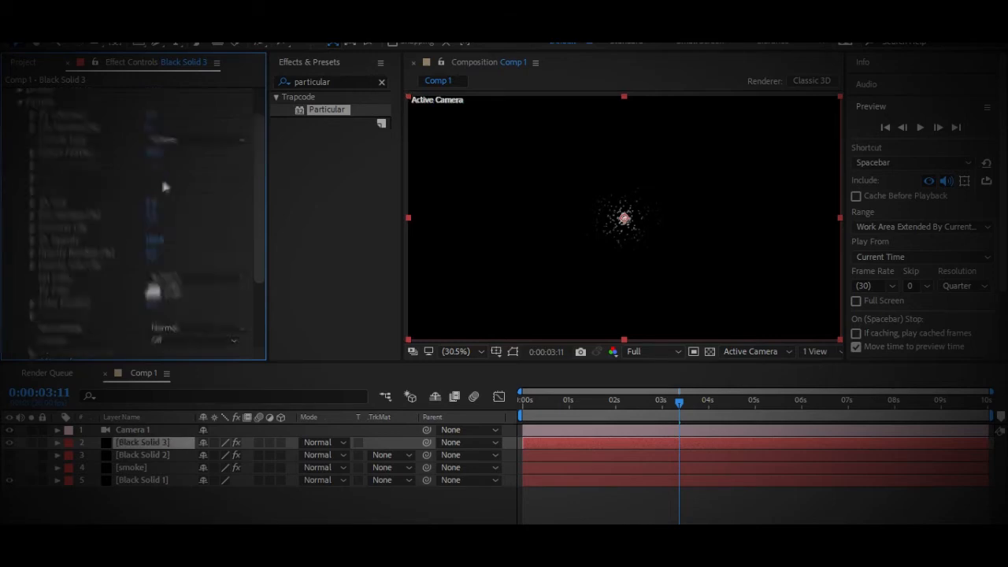
pyautogui.scroll(1, 163, 185)
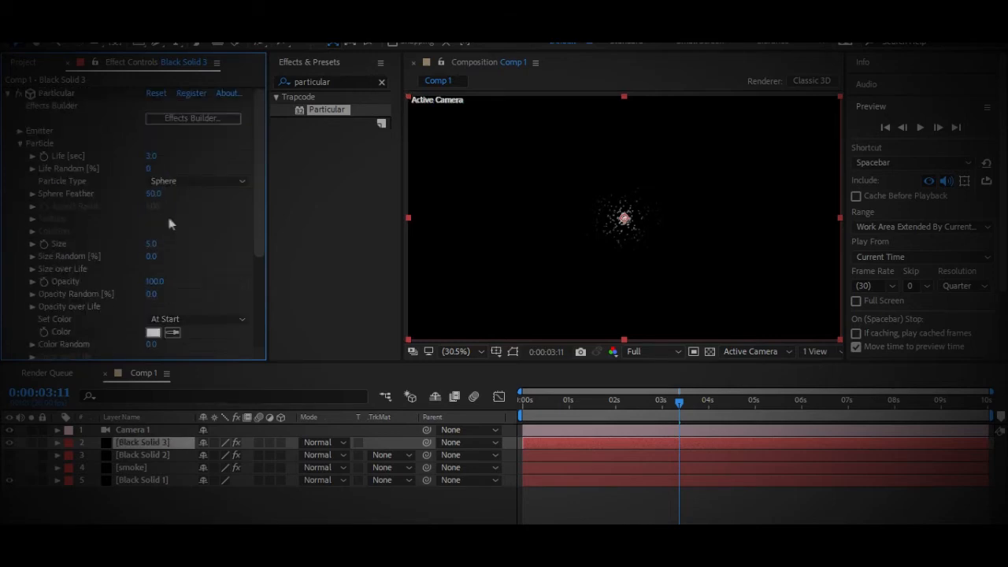
pyautogui.click(20, 144)
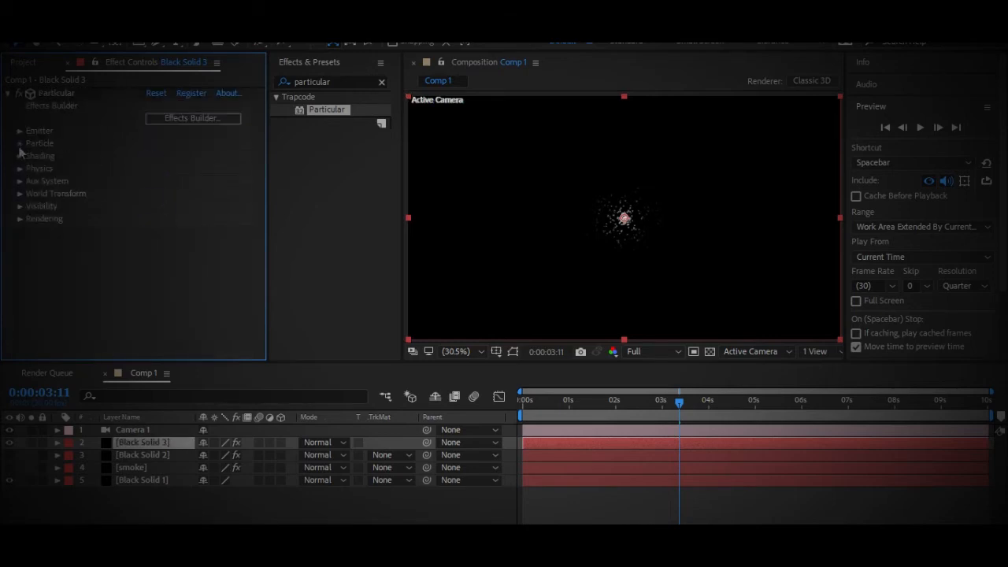
# Enable expressions on the emitter's Position XY and Position Z in the new layer's Particular effect.
pyautogui.click(20, 144)
pyautogui.click(19, 93)
pyautogui.click(20, 131)
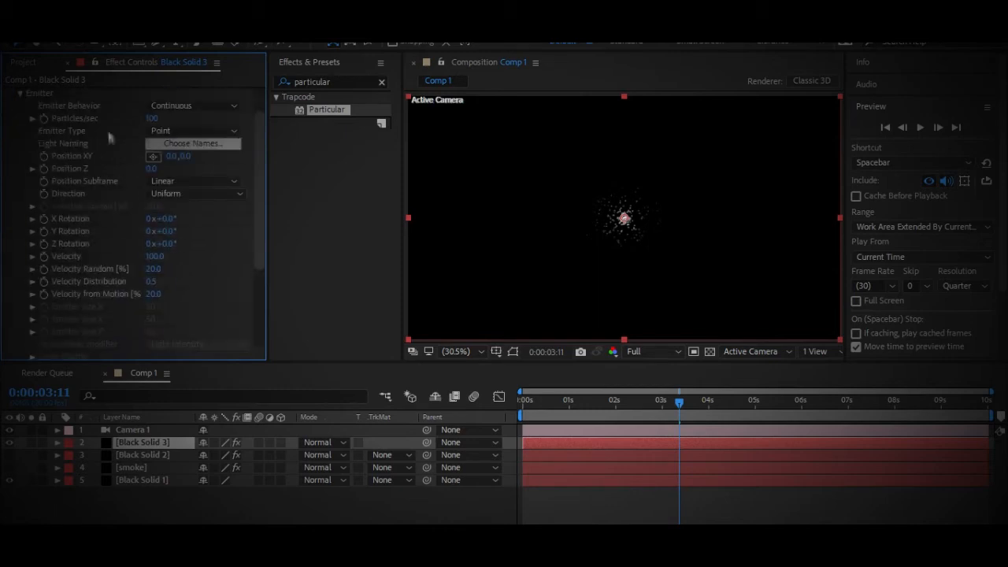
pyautogui.keyDown('alt'); pyautogui.click(44, 156); pyautogui.keyUp('alt')
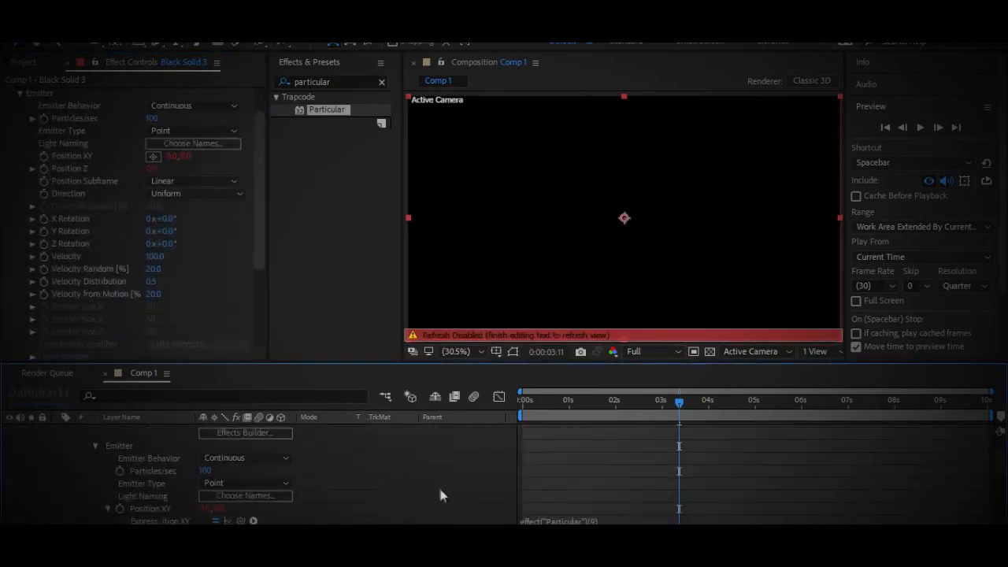
pyautogui.click(555, 513)
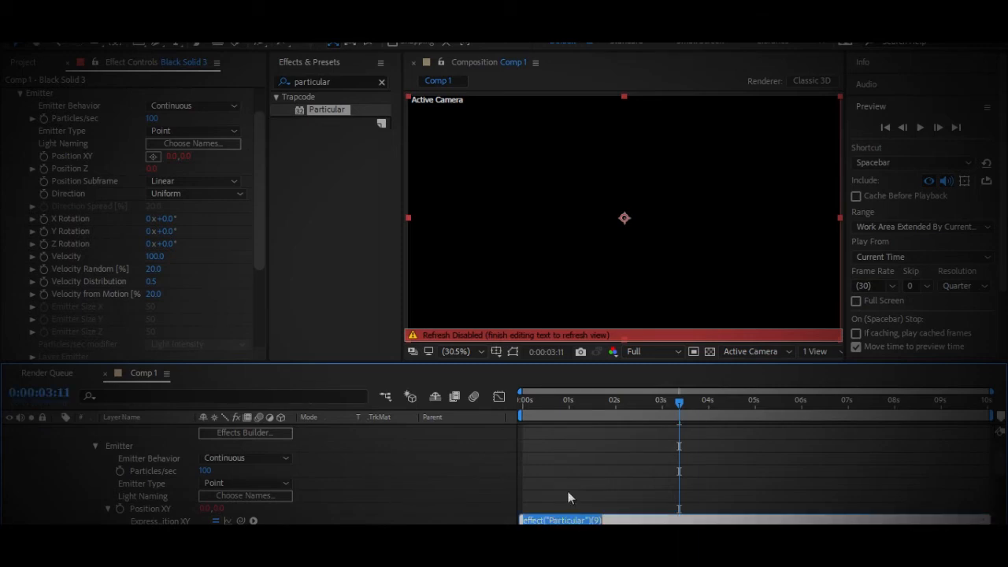
pyautogui.scroll(-2, 587, 465)
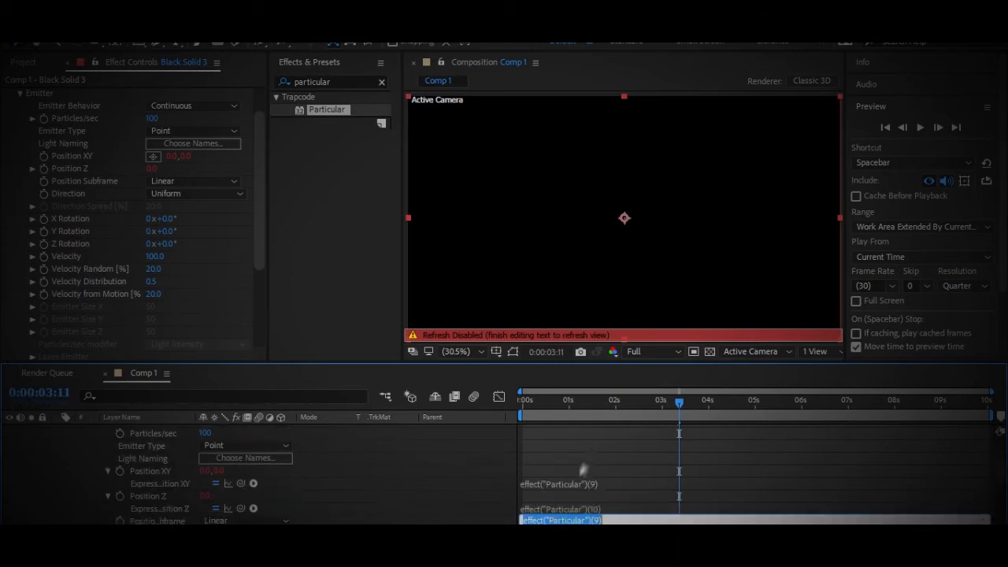
pyautogui.scroll(-2, 583, 470)
pyautogui.click(444, 484)
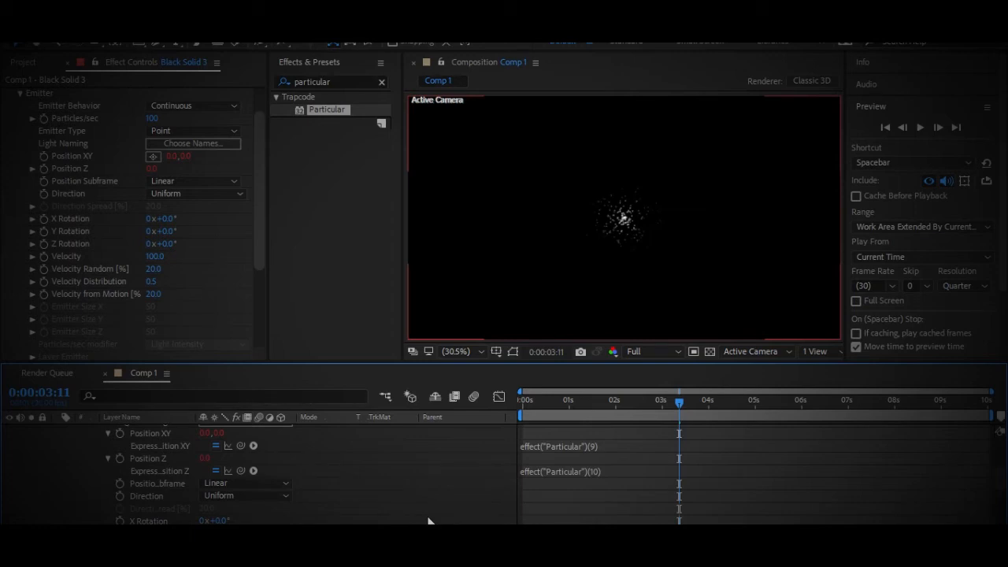
pyautogui.scroll(2, 394, 522)
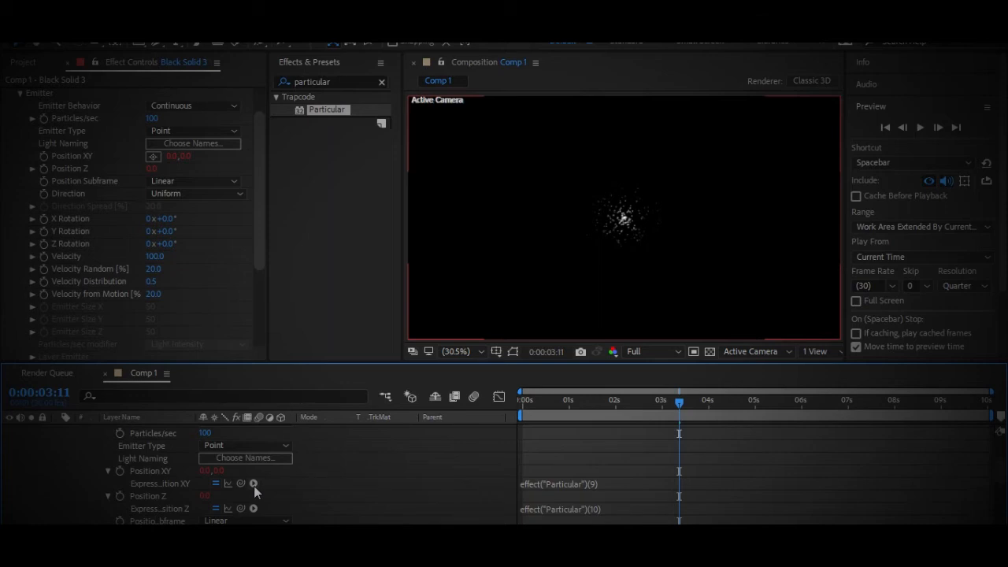
# Set the Position XY and Position Z expressions to wiggle(1,1000) and preview the emitter motion.
pyautogui.click(560, 482)
pyautogui.write('wiggle(1,1000')
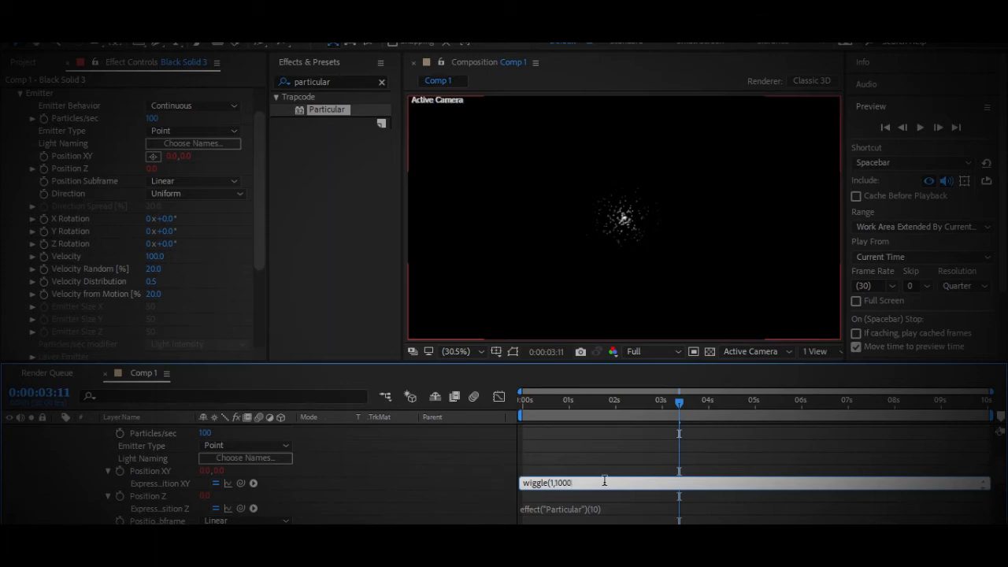
pyautogui.click(581, 509)
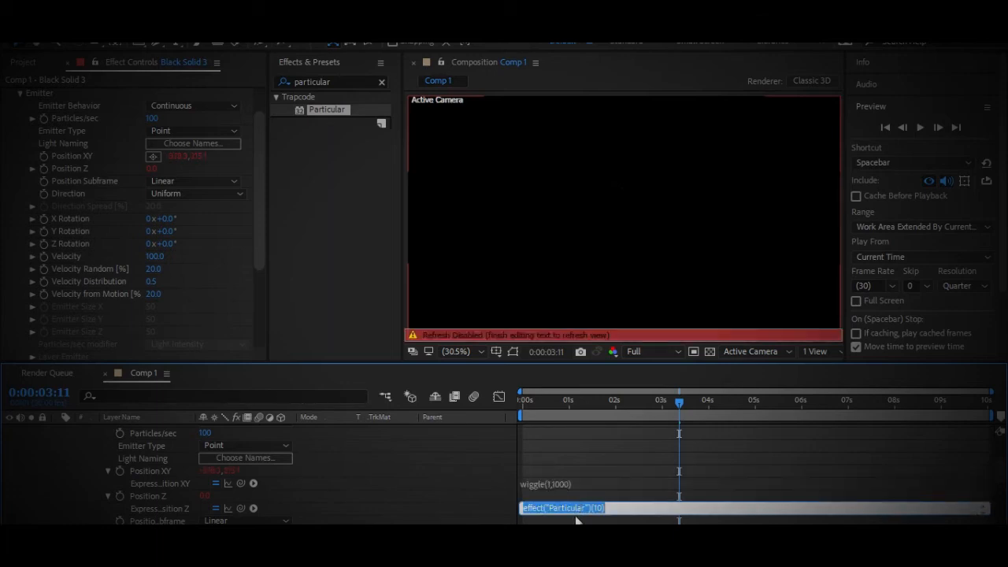
pyautogui.write('wiggle(1,1000')
pyautogui.click(605, 470)
pyautogui.moveTo(592, 399); pyautogui.dragTo(895, 400)
pyautogui.press('space')
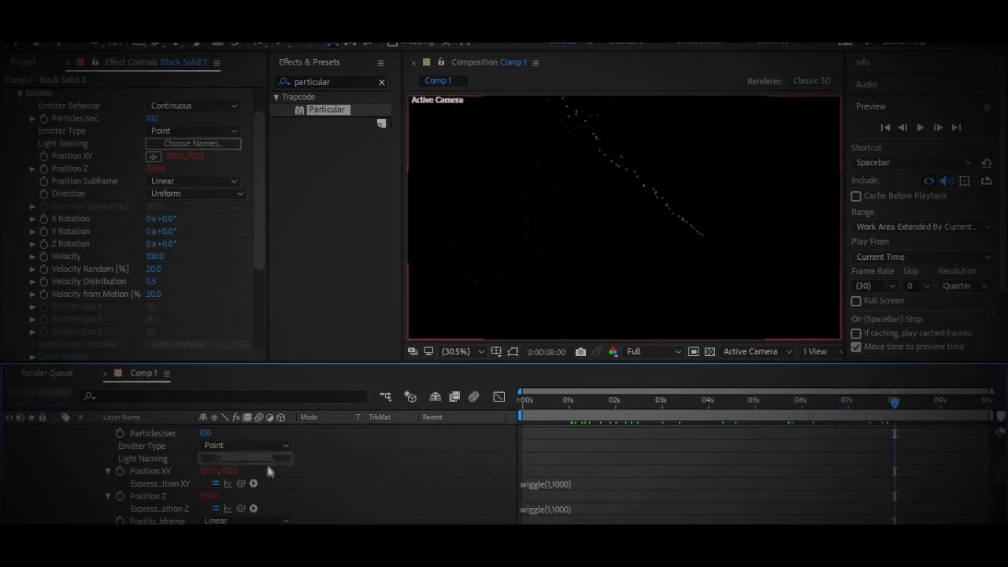
# Collapse the Black Solid 3 layer's properties and duplicate the layer.
pyautogui.scroll(3, 252, 483)
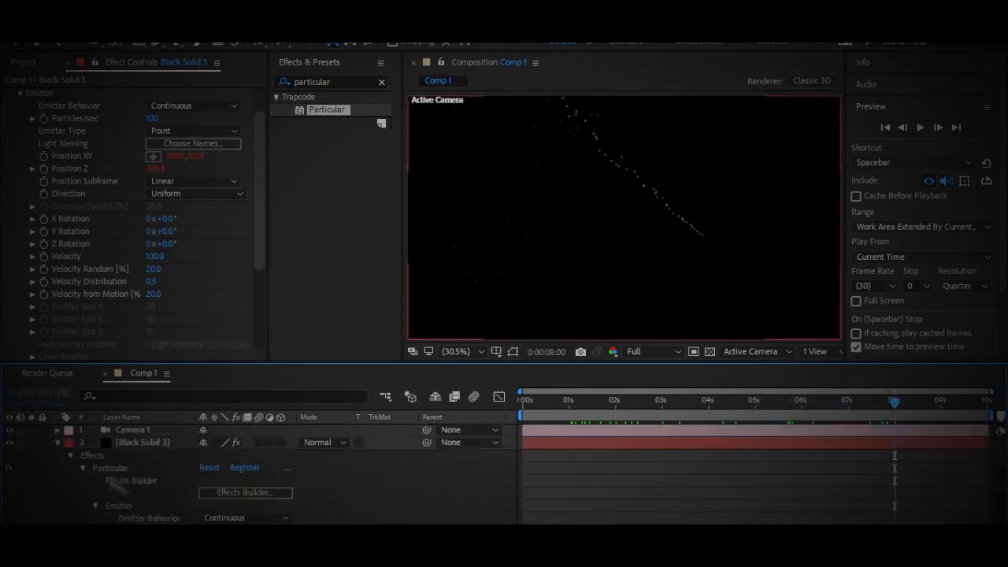
pyautogui.click(58, 443)
pyautogui.click(148, 445)
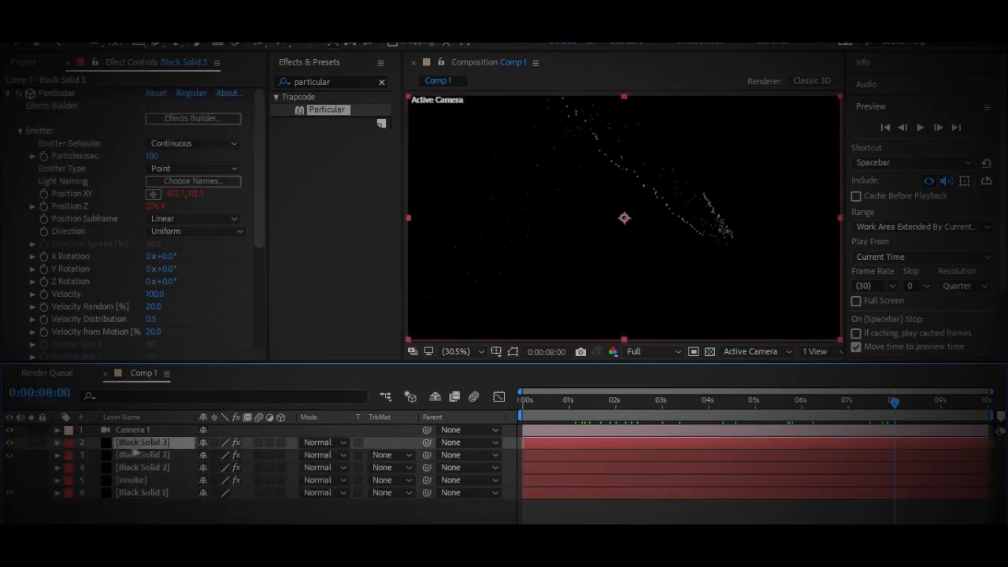
# Change the duplicate layer's emitter Position XY and Position Z expressions to wiggle(1,-1000).
pyautogui.click(58, 443)
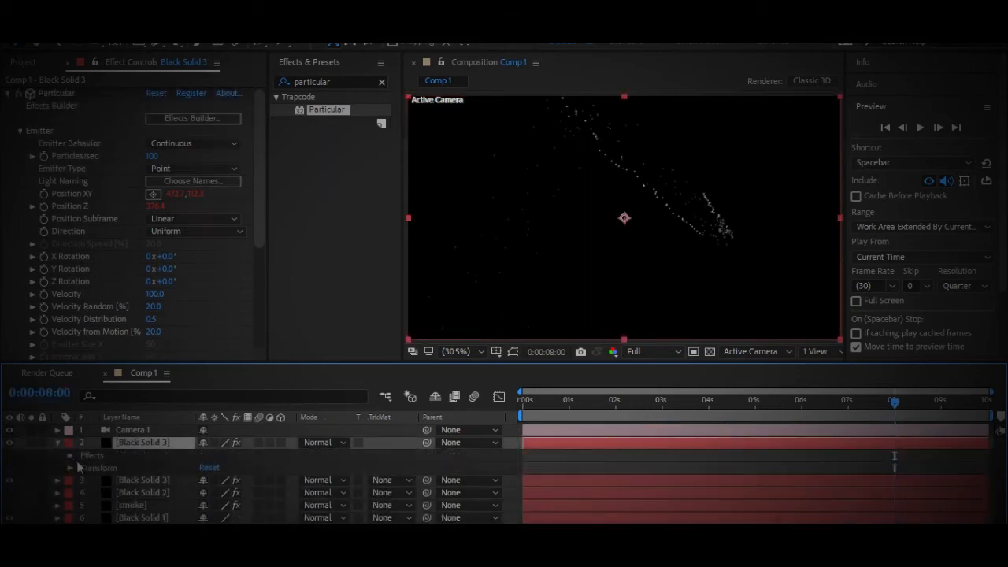
pyautogui.click(71, 456)
pyautogui.click(83, 469)
pyautogui.click(95, 469)
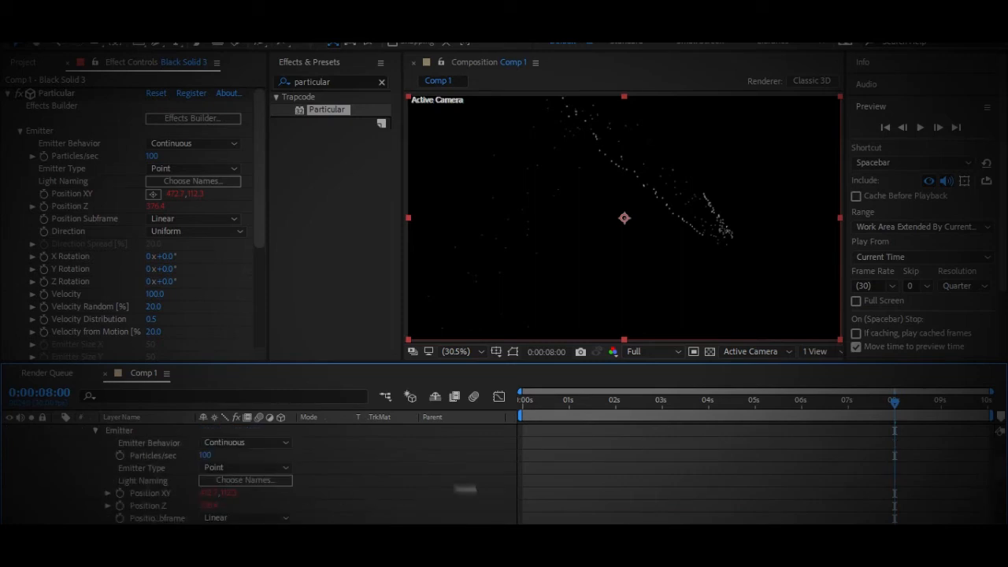
pyautogui.click(153, 494)
pyautogui.click(108, 506)
pyautogui.click(108, 493)
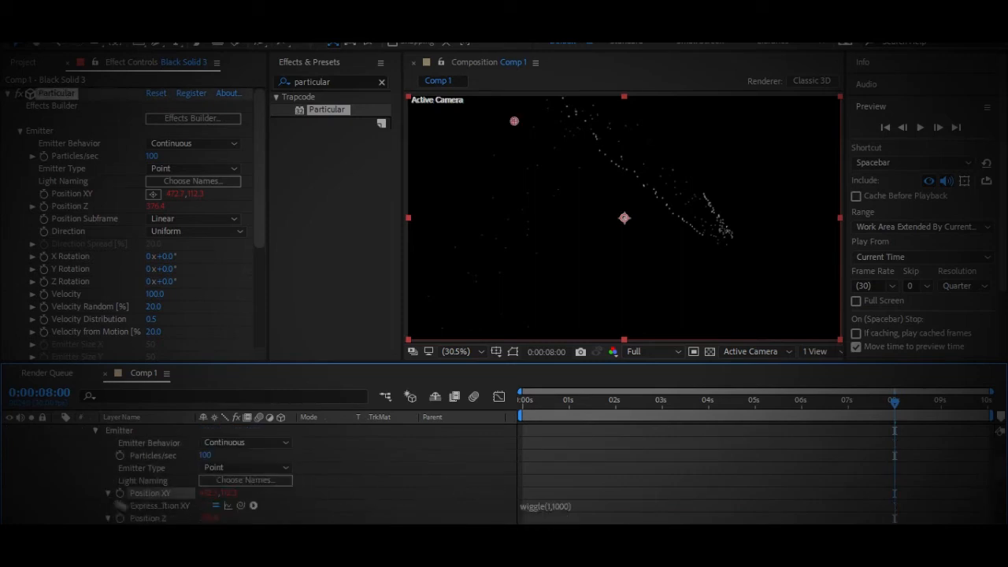
pyautogui.click(618, 508)
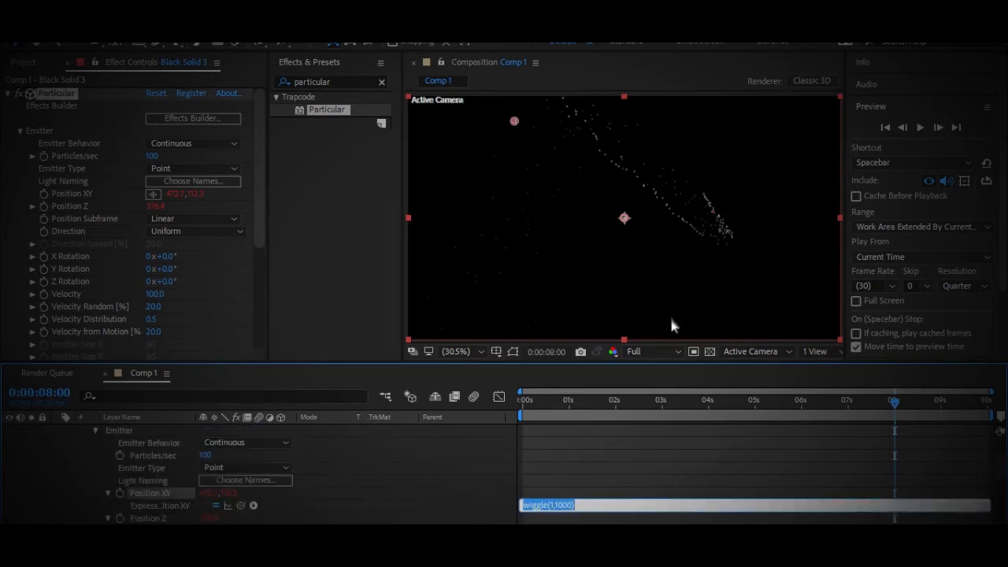
pyautogui.click(555, 505)
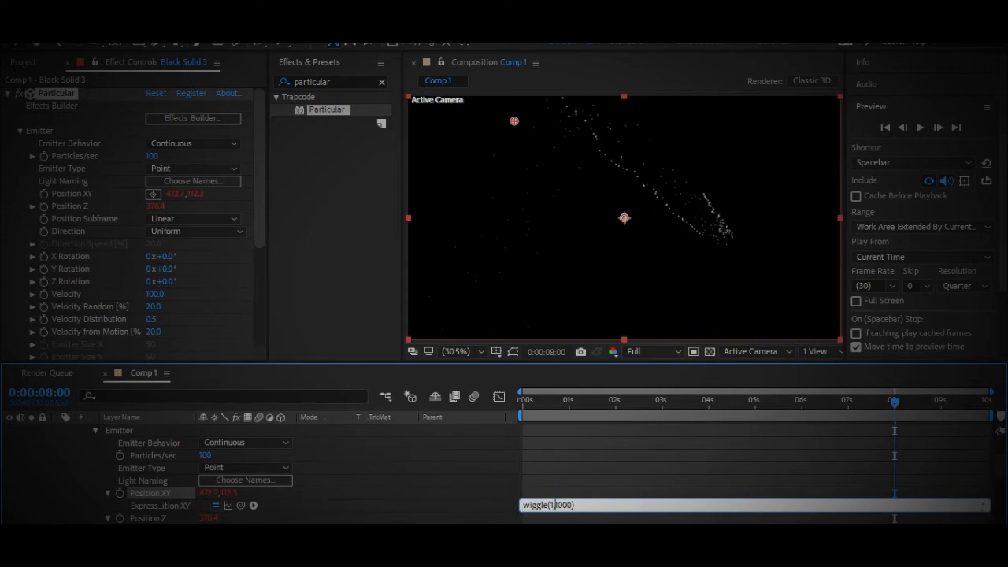
pyautogui.write('-1')
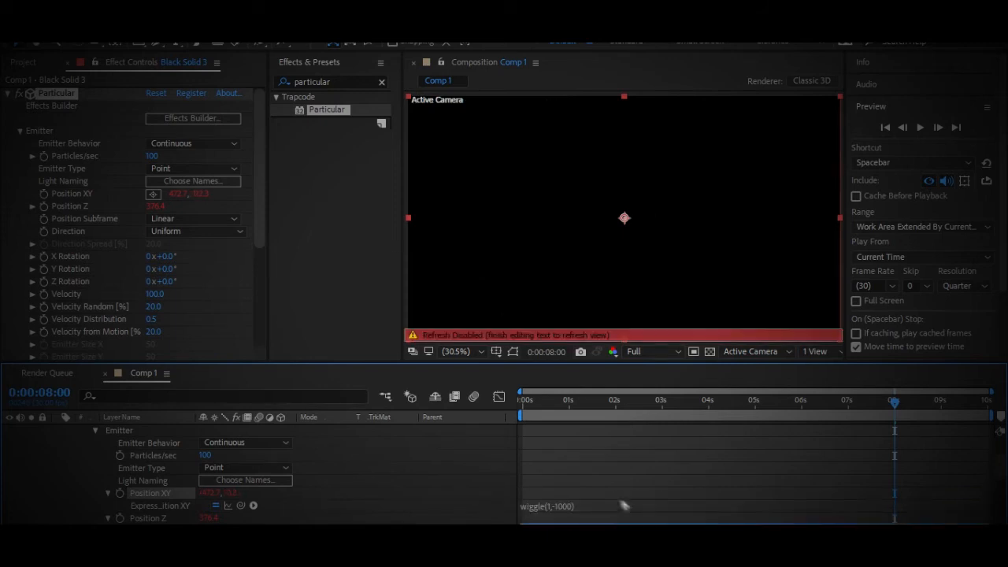
pyautogui.click(620, 482)
# Play the composition from the start to check both particle trails, and collapse the duplicate layer's properties.
pyautogui.moveTo(575, 405); pyautogui.dragTo(837, 371)
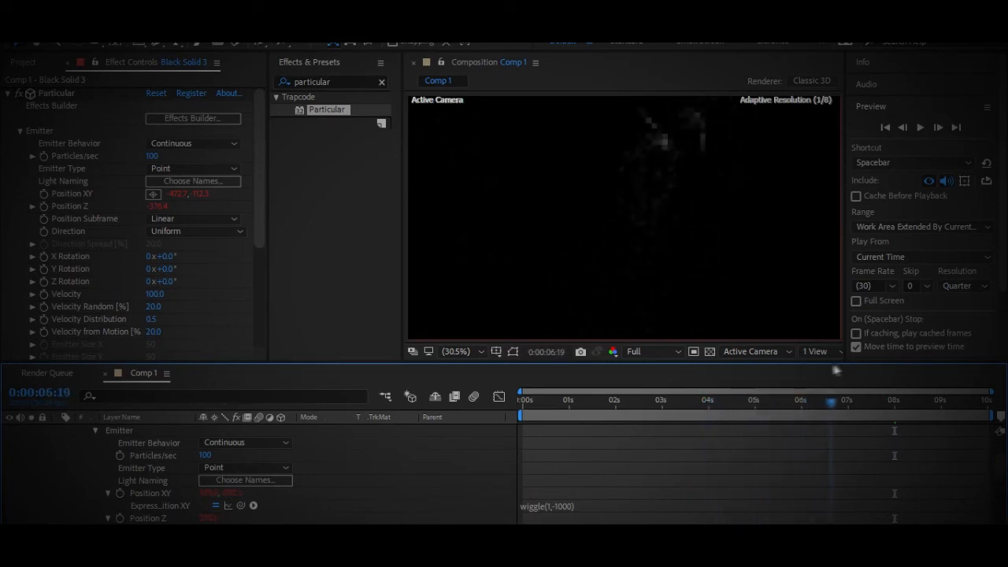
pyautogui.press('Home')
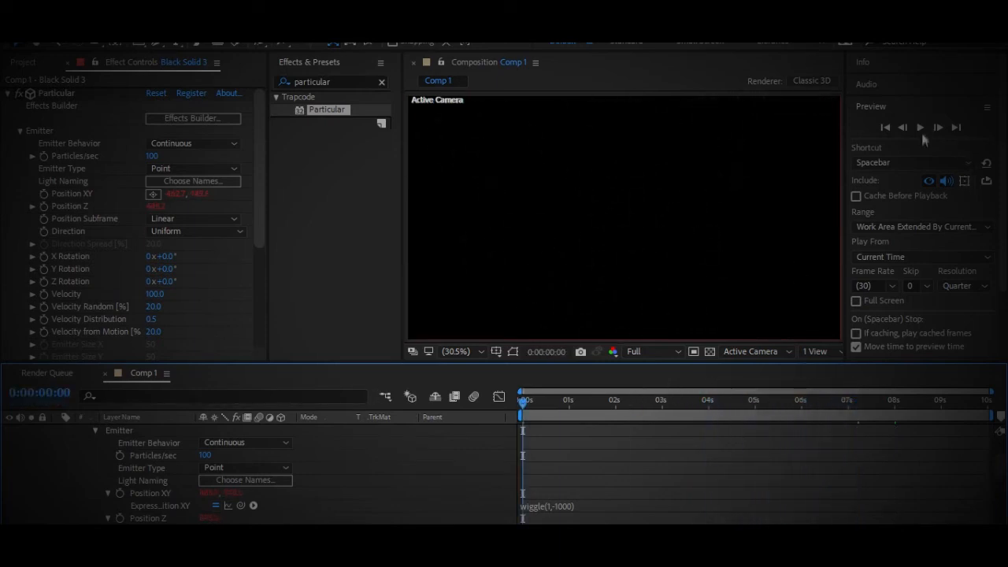
pyautogui.click(920, 128)
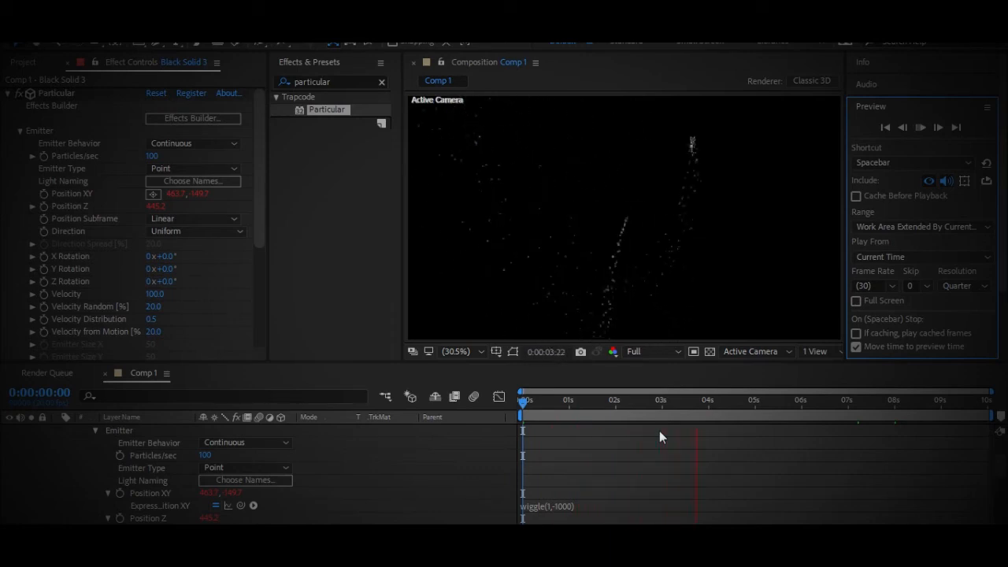
pyautogui.click(920, 128)
pyautogui.click(682, 493)
pyautogui.scroll(2, 236, 445)
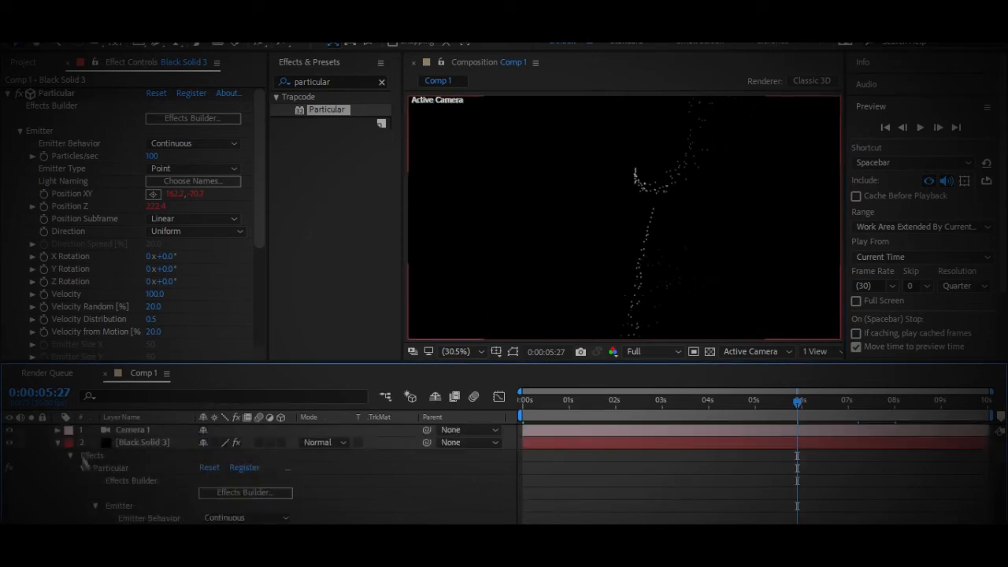
pyautogui.click(58, 444)
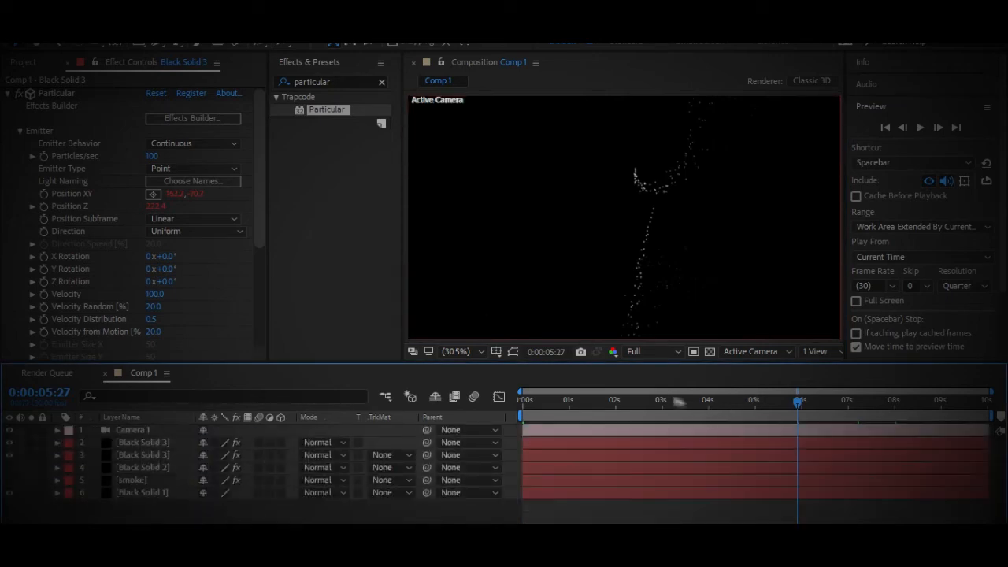
# Add another black solid at 0:00:03:29 and place it directly above the smoke layer.
pyautogui.moveTo(645, 403); pyautogui.dragTo(708, 417)
pyautogui.hotkey('ctrl', 'y')
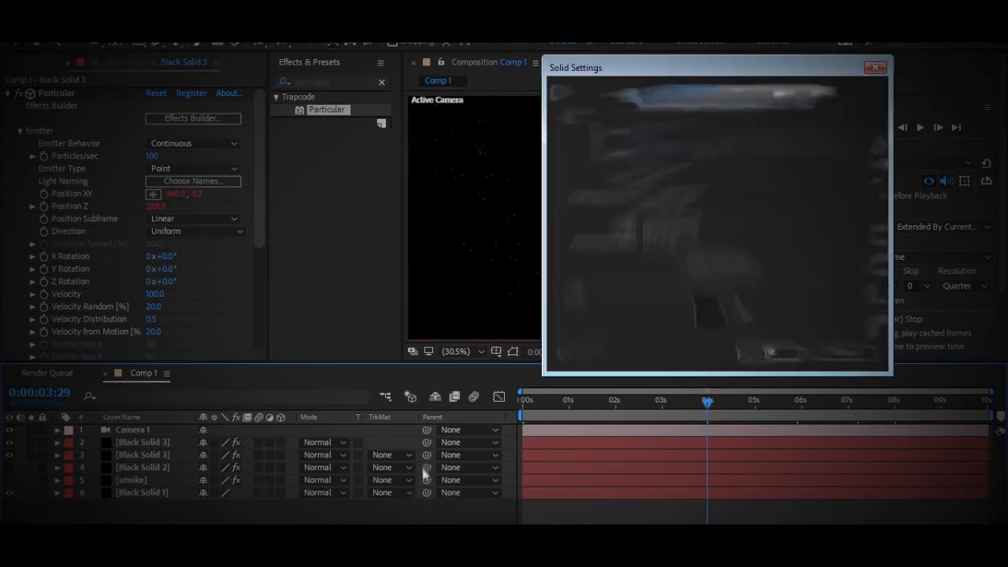
pyautogui.press('Return')
pyautogui.moveTo(185, 434); pyautogui.dragTo(181, 487)
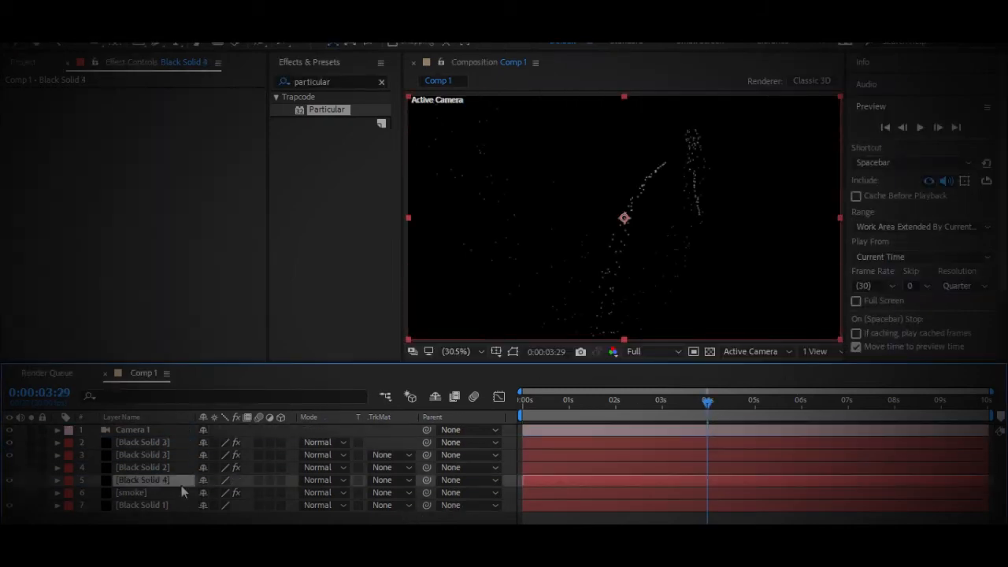
# Hide both Black Solid 3 layers and apply the Trapcode Form effect to Black Solid 4.
pyautogui.click(9, 455)
pyautogui.click(10, 442)
pyautogui.click(334, 84)
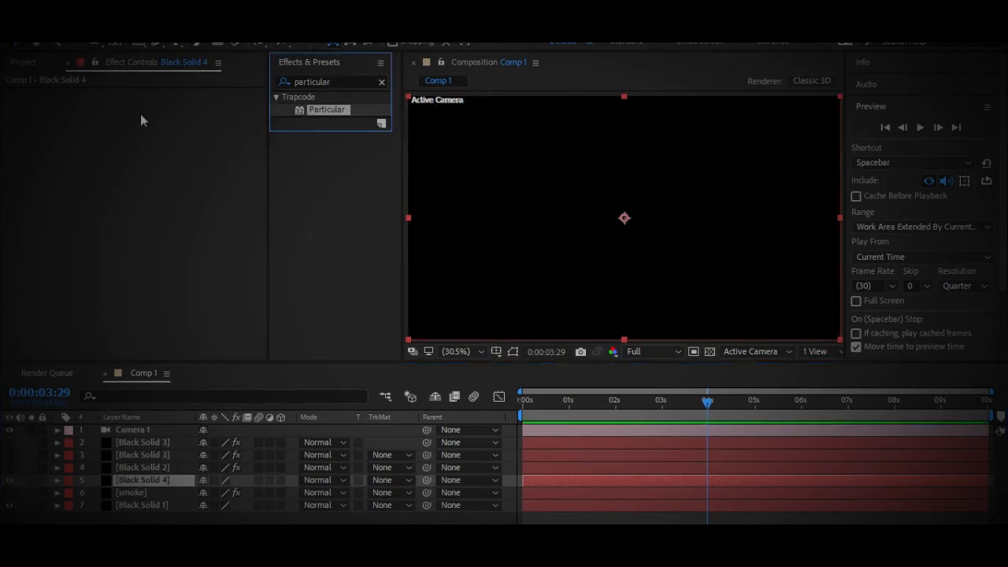
pyautogui.click(327, 81)
pyautogui.write('form')
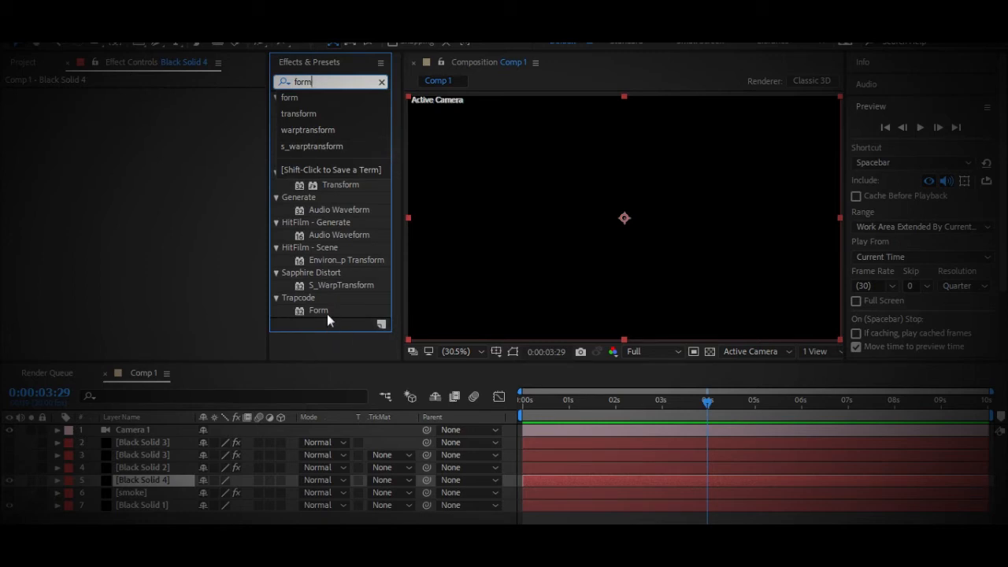
pyautogui.doubleClick(326, 314)
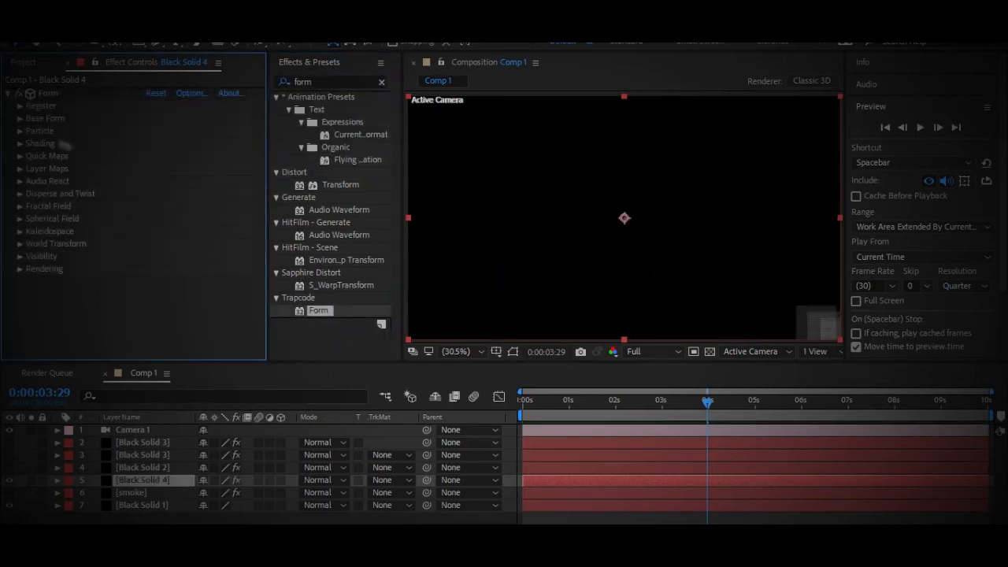
# Set the Center XY of Form's Base Form to 0, 0.
pyautogui.click(19, 118)
pyautogui.click(182, 219)
pyautogui.write('0')
pyautogui.press('Tab')
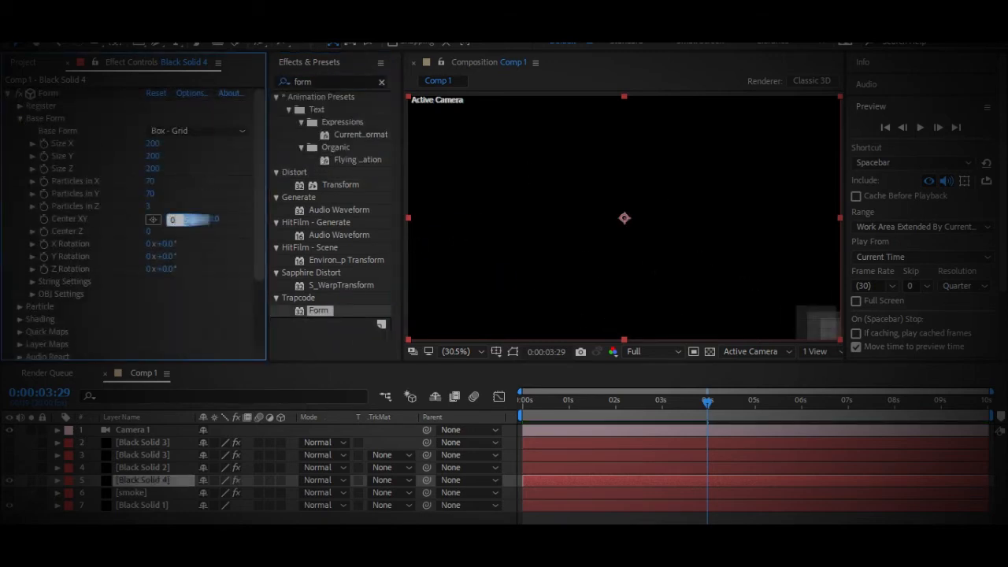
pyautogui.write('0')
pyautogui.press('Return')
# Set the Base Form's Size X, Size Y and Size Z to 5000 each.
pyautogui.click(155, 144)
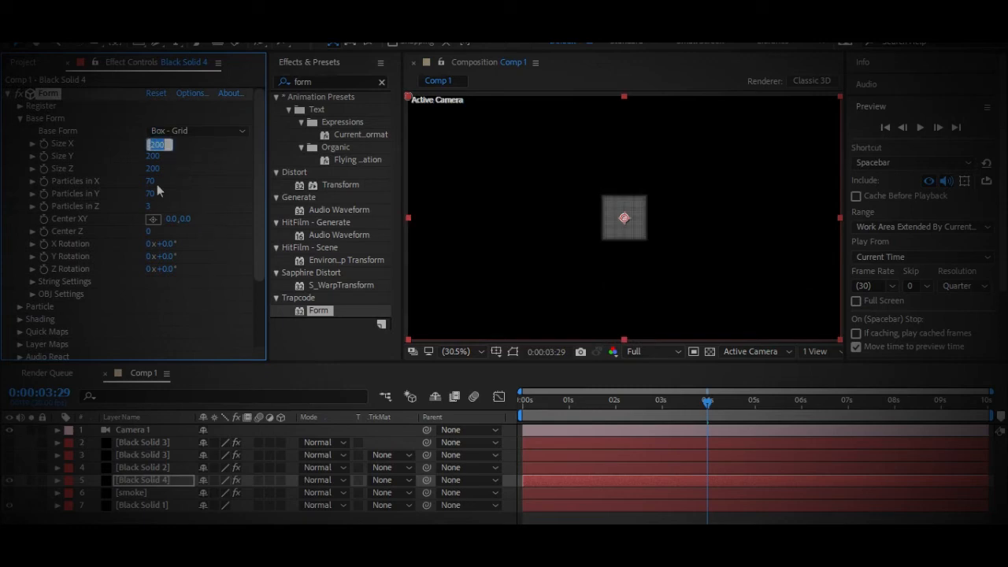
pyautogui.write('5000')
pyautogui.press('Tab')
pyautogui.write('5000')
pyautogui.press('Tab')
pyautogui.write('50')
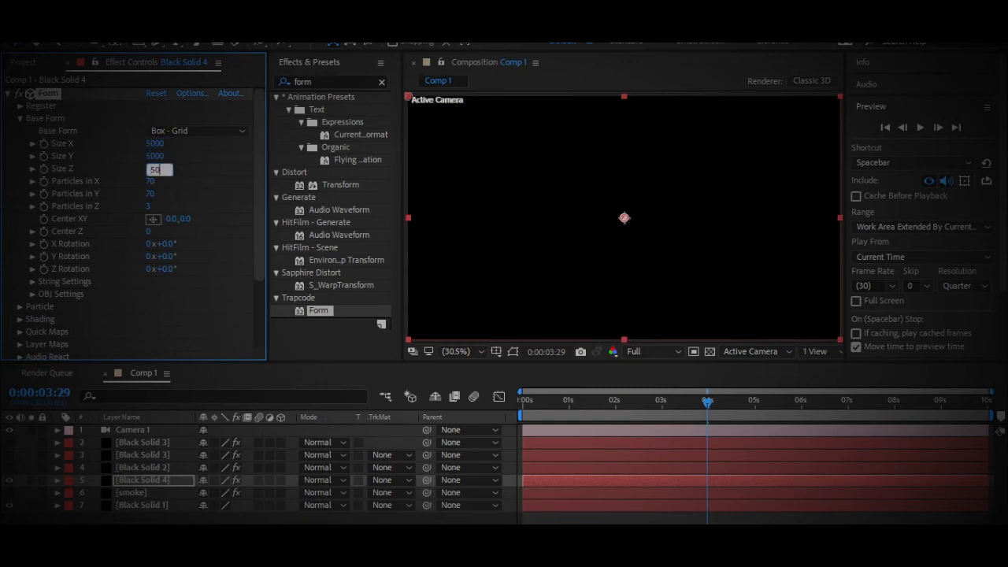
pyautogui.press('Tab')
# Set the Base Form's Particles in X and Particles in Y to 200 each, and collapse its settings.
pyautogui.write('300')
pyautogui.press('Tab')
pyautogui.write('2')
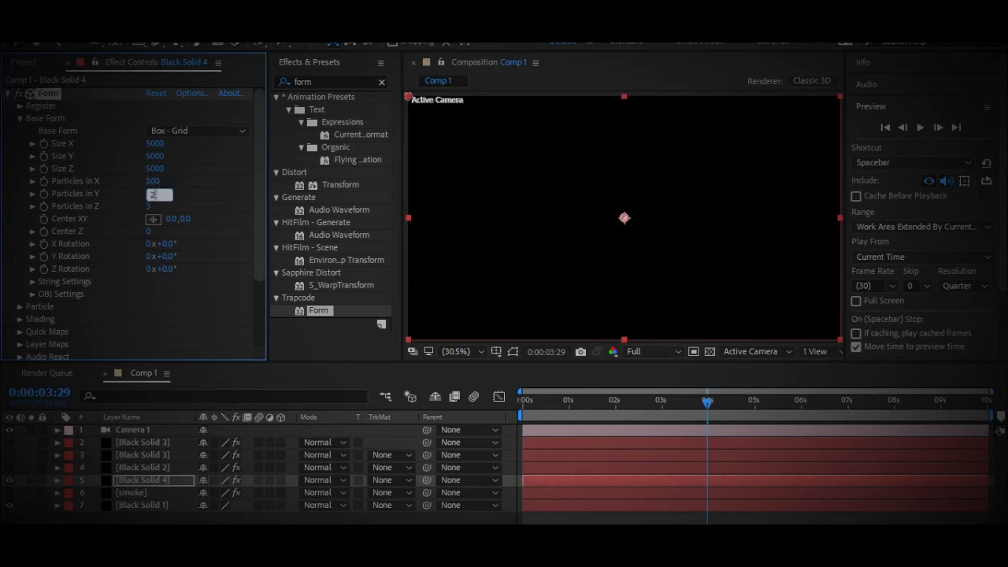
pyautogui.write('00')
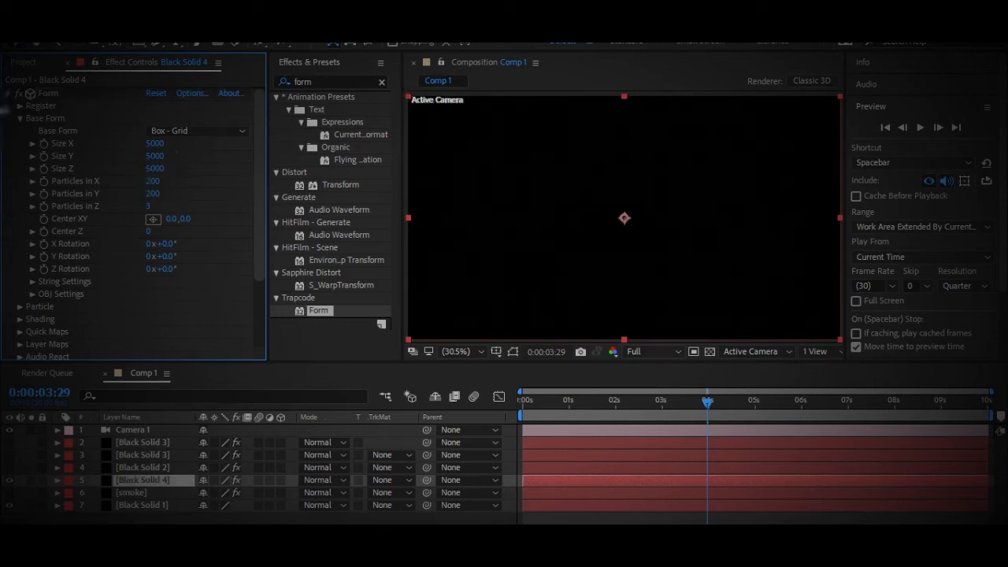
pyautogui.click(20, 118)
# Set Form's Disperse and Twist values to 3 each and collapse that settings group.
pyautogui.click(22, 194)
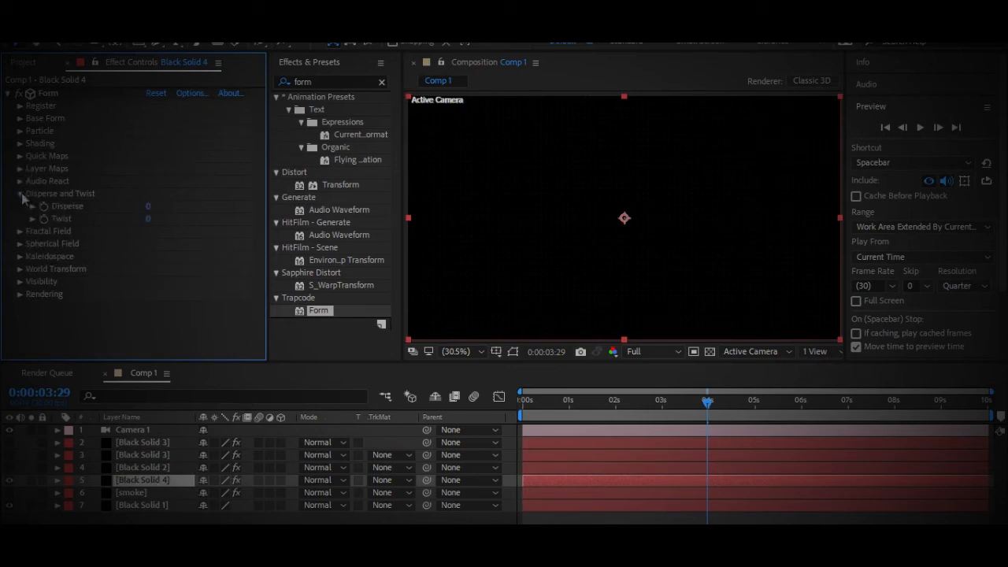
pyautogui.click(158, 207)
pyautogui.write('3')
pyautogui.press('Return')
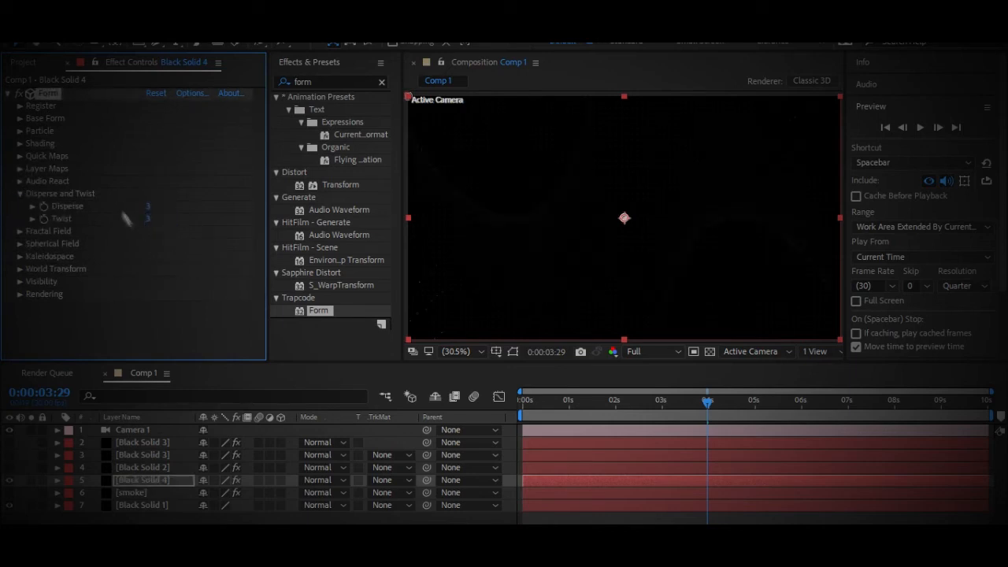
pyautogui.click(22, 193)
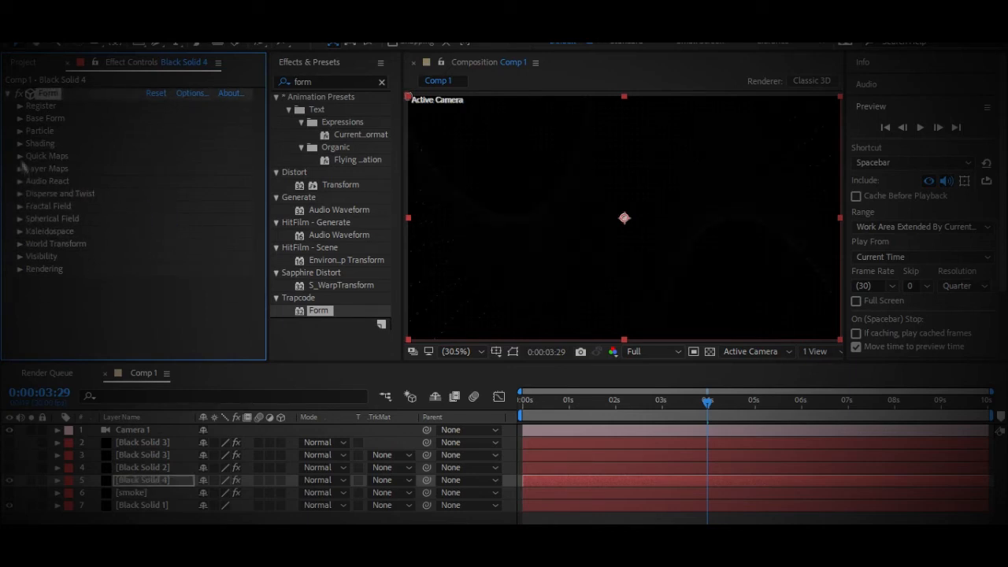
# Set the Size of Form's particles on Black Solid 4 to 3.
pyautogui.click(21, 130)
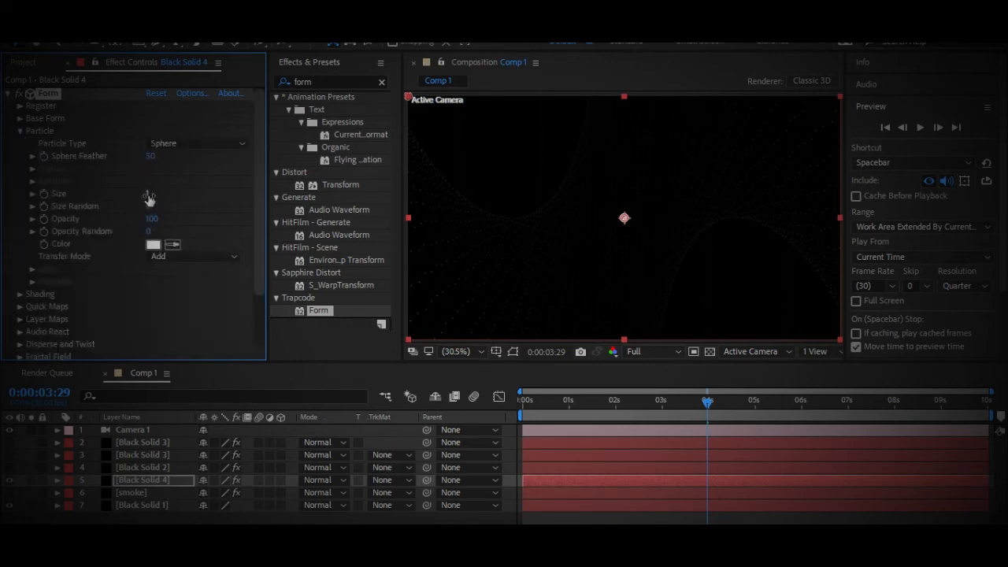
pyautogui.click(150, 195)
pyautogui.press('Return')
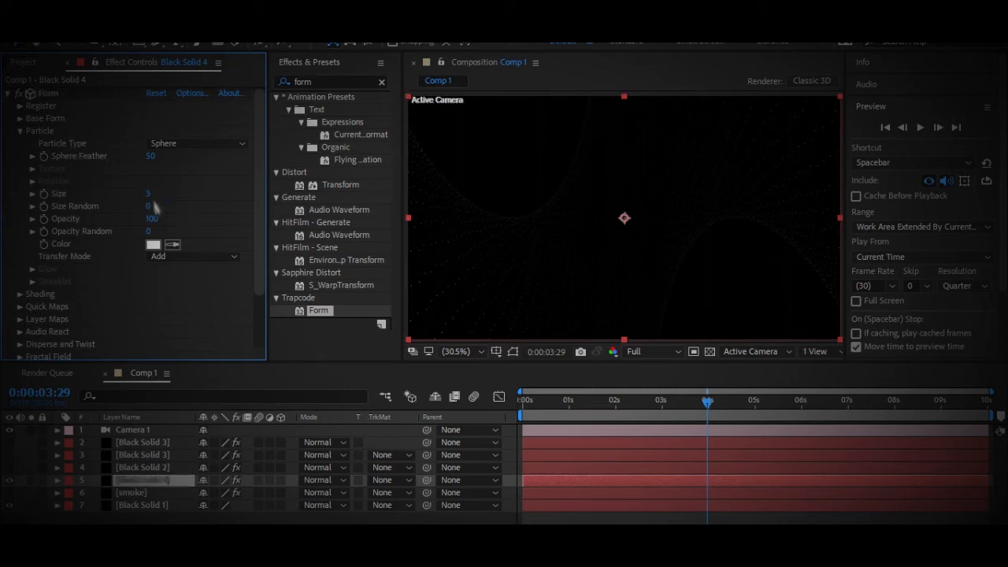
# Try a Size Random value of 100 for Form's particles.
pyautogui.click(148, 206)
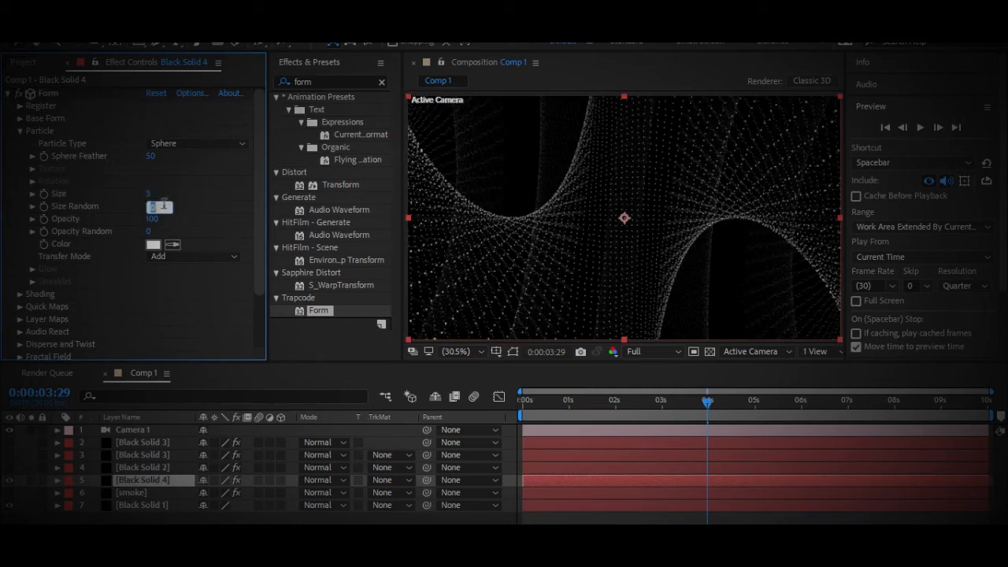
pyautogui.write('100')
pyautogui.press('Return')
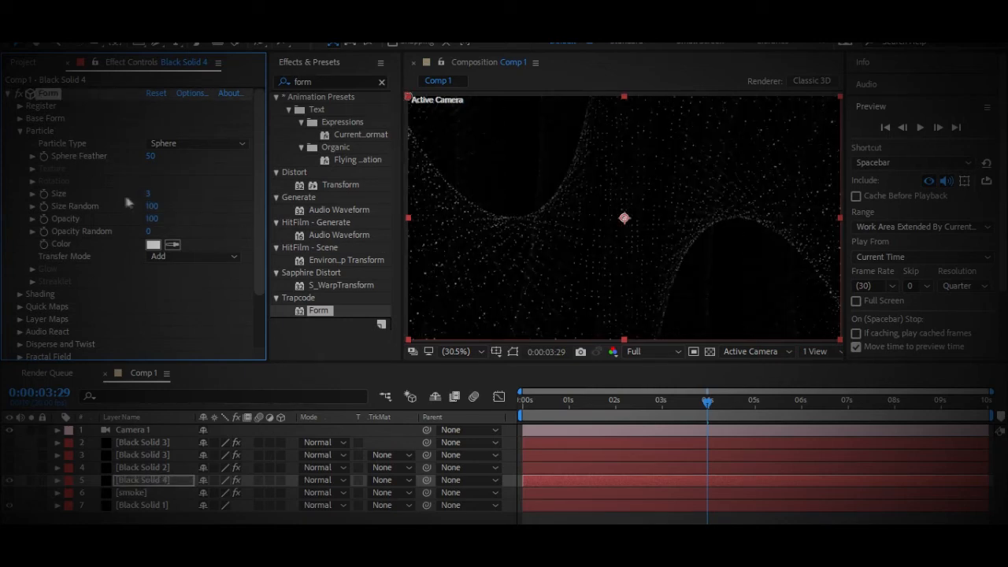
# Set the Size Random of Form's particles to 20 and collapse the Particle settings.
pyautogui.click(149, 206)
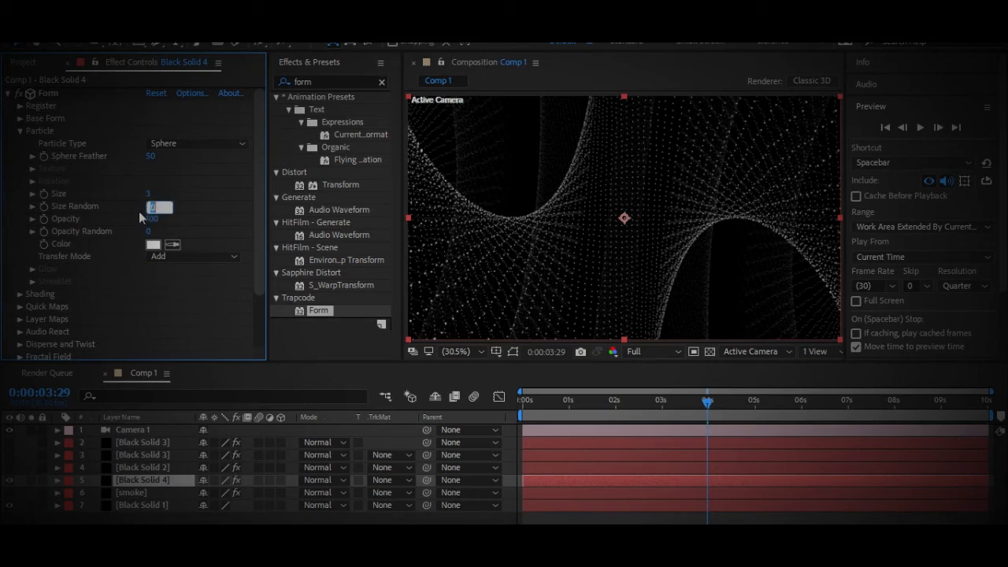
pyautogui.write('20')
pyautogui.press('Return')
pyautogui.click(20, 132)
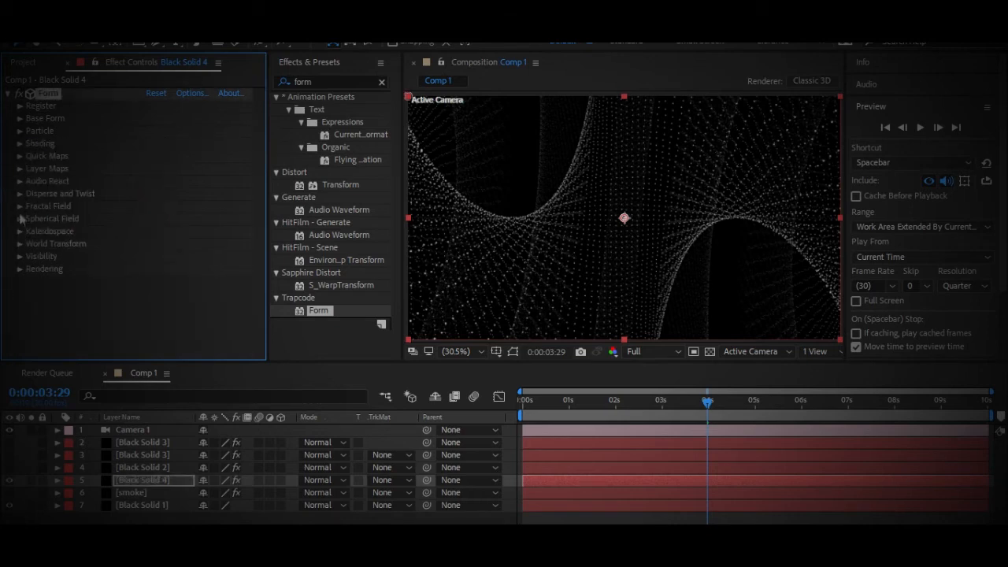
# Set the Fractal Field's Affect Size and Affect Opacity to 6 each and its Displace to 300.
pyautogui.click(20, 207)
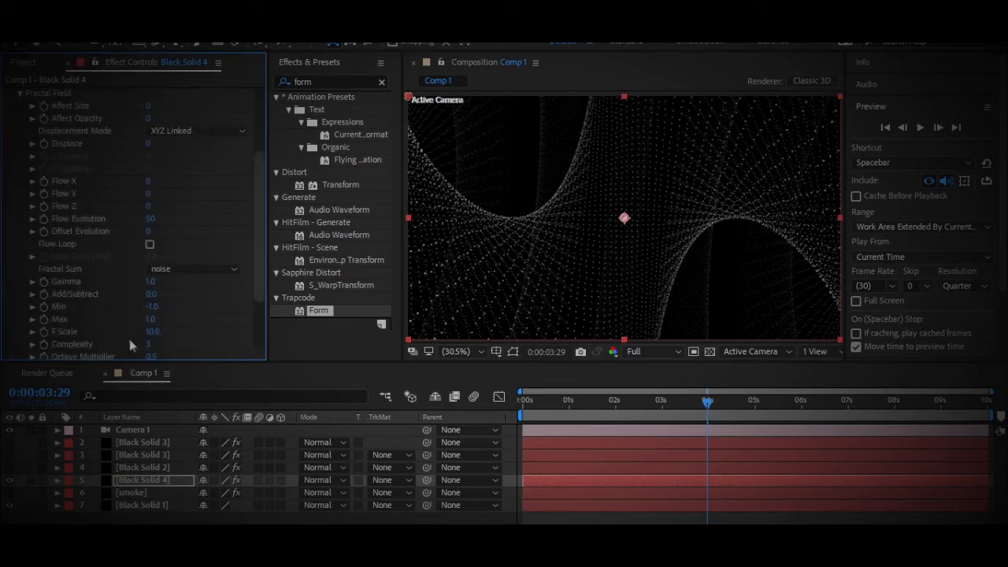
pyautogui.scroll(4, 131, 345)
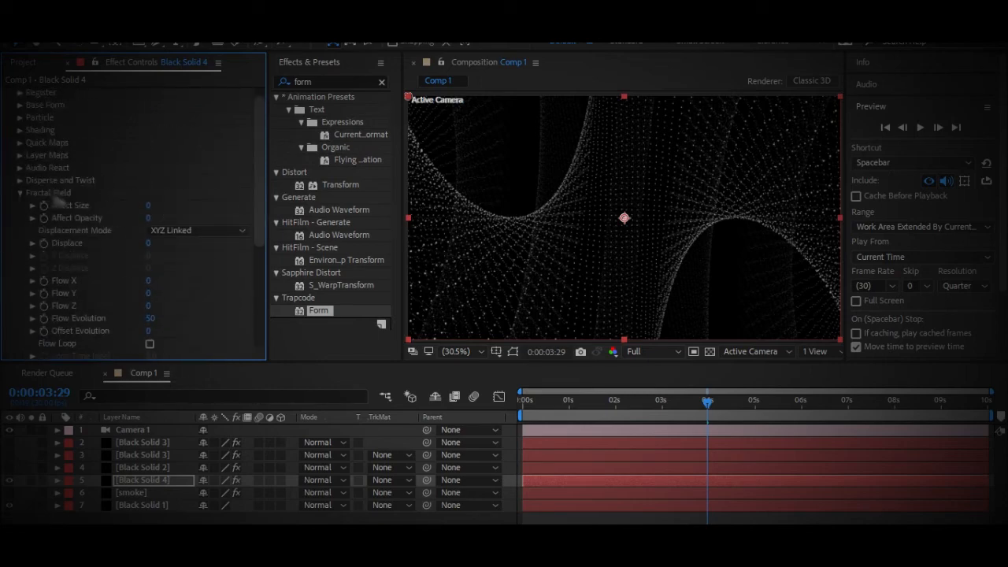
pyautogui.click(150, 206)
pyautogui.write('6')
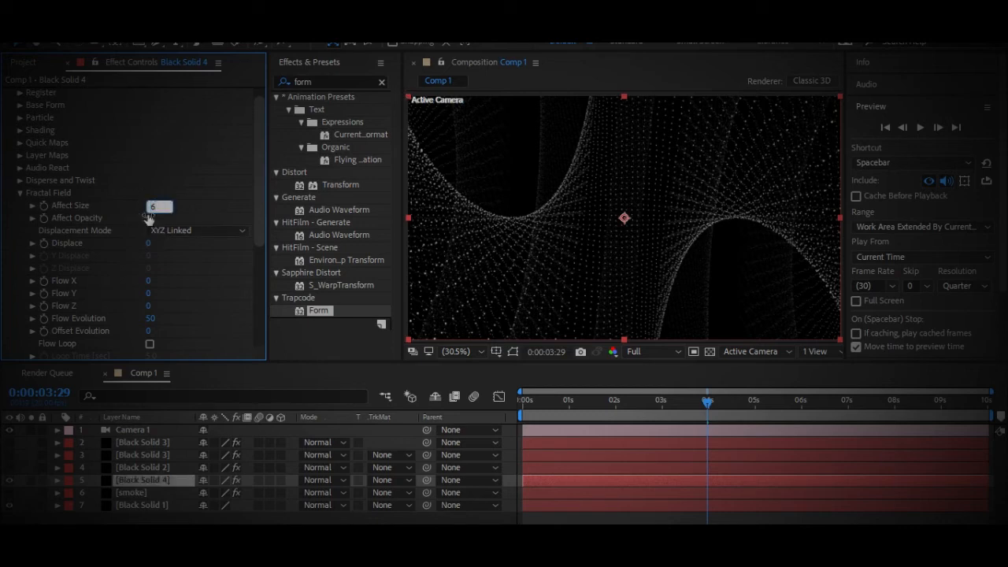
pyautogui.press('Tab')
pyautogui.press('Return')
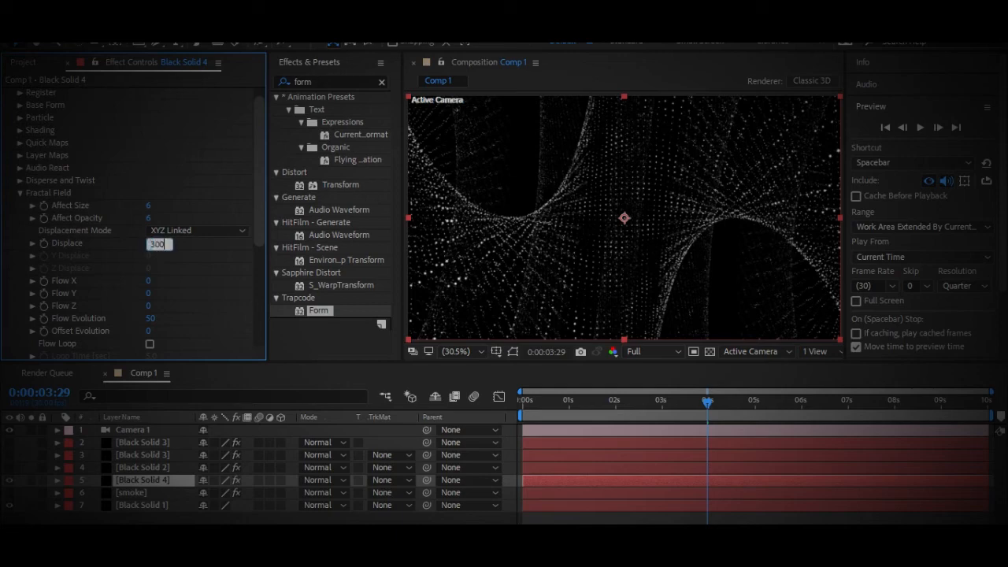
pyautogui.press('Return')
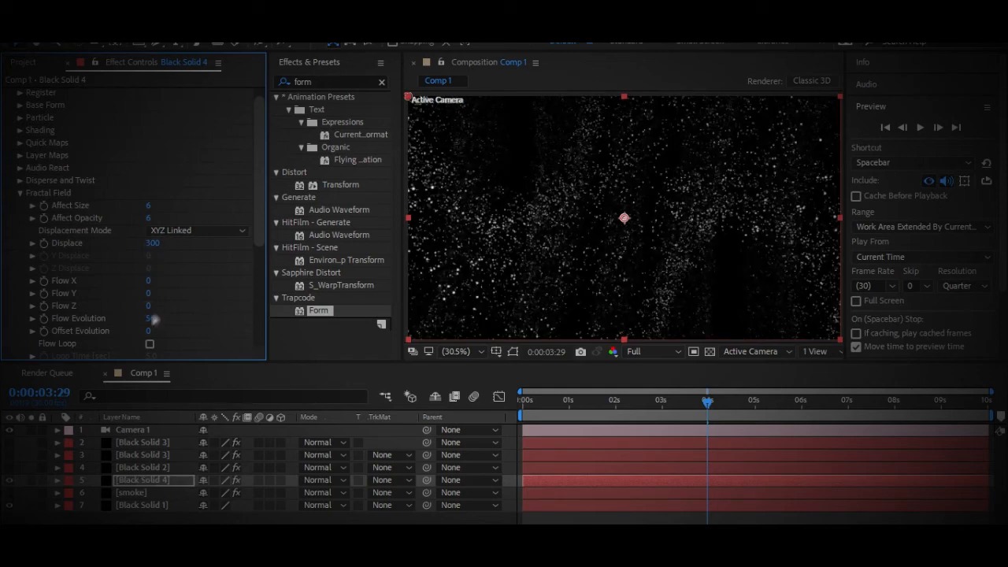
# Set the Fractal Field's F Scale to 3 and Complexity to 2.
pyautogui.scroll(-5, 154, 319)
pyautogui.click(157, 270)
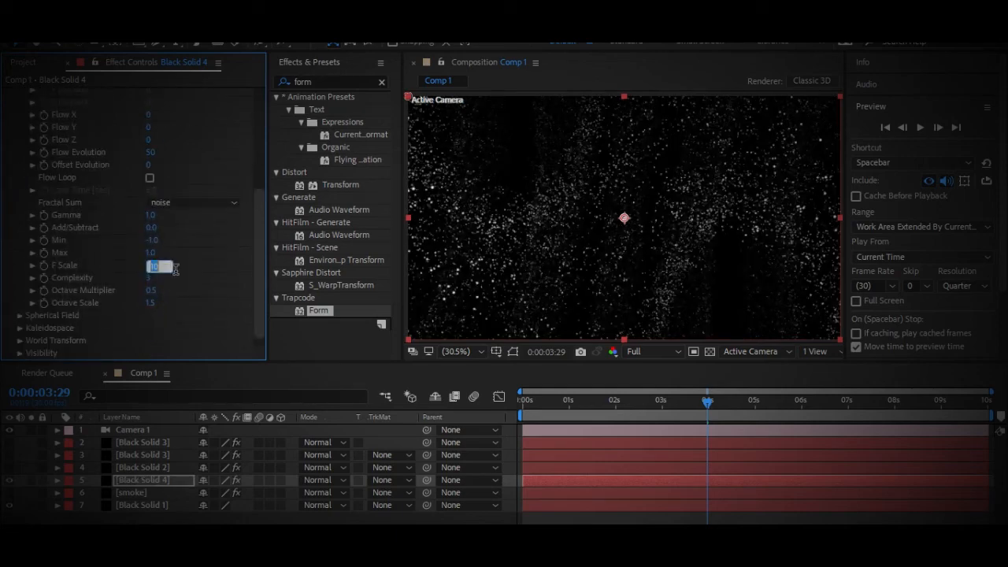
pyautogui.write('3')
pyautogui.press('Return')
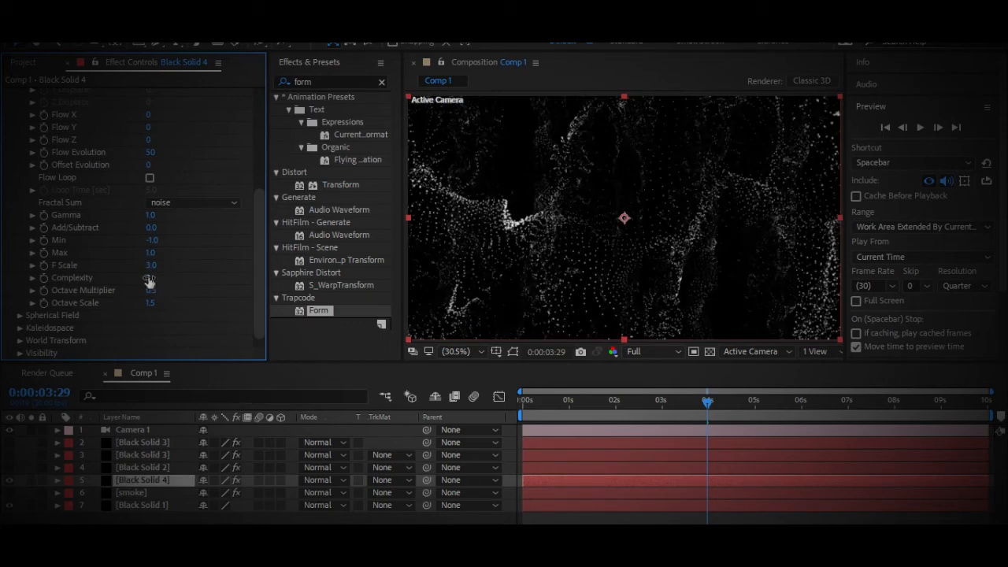
pyautogui.click(150, 278)
pyautogui.write('2')
# Try an Octave Multiplier of 0.2 in the Fractal Field and undo it.
pyautogui.scroll(4, 208, 270)
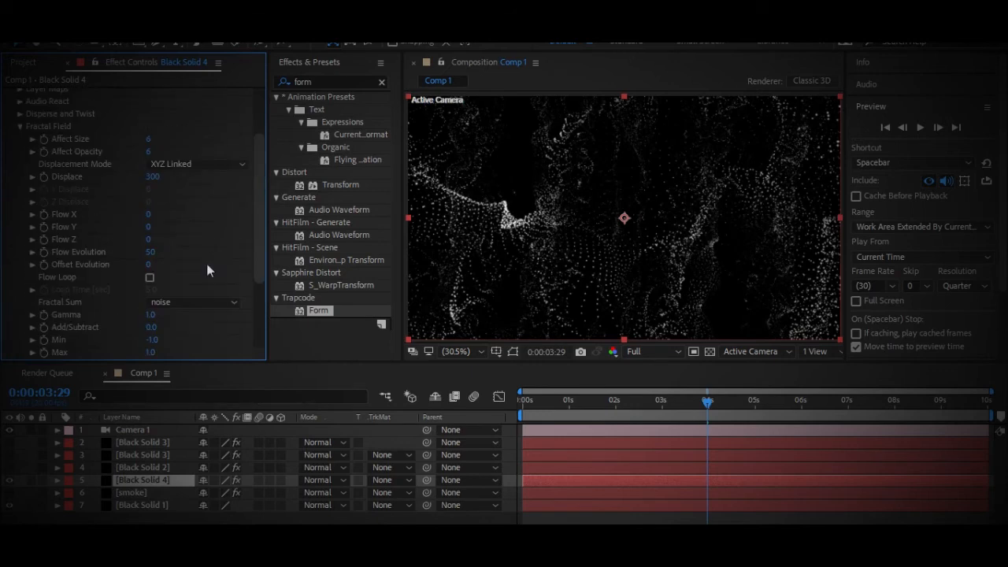
pyautogui.scroll(-1, 193, 263)
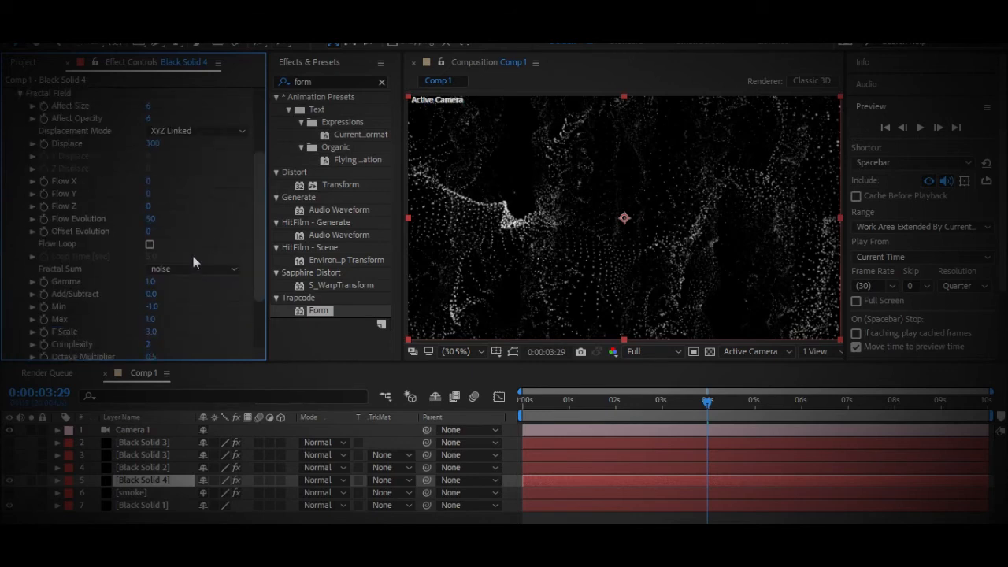
pyautogui.scroll(-2, 173, 316)
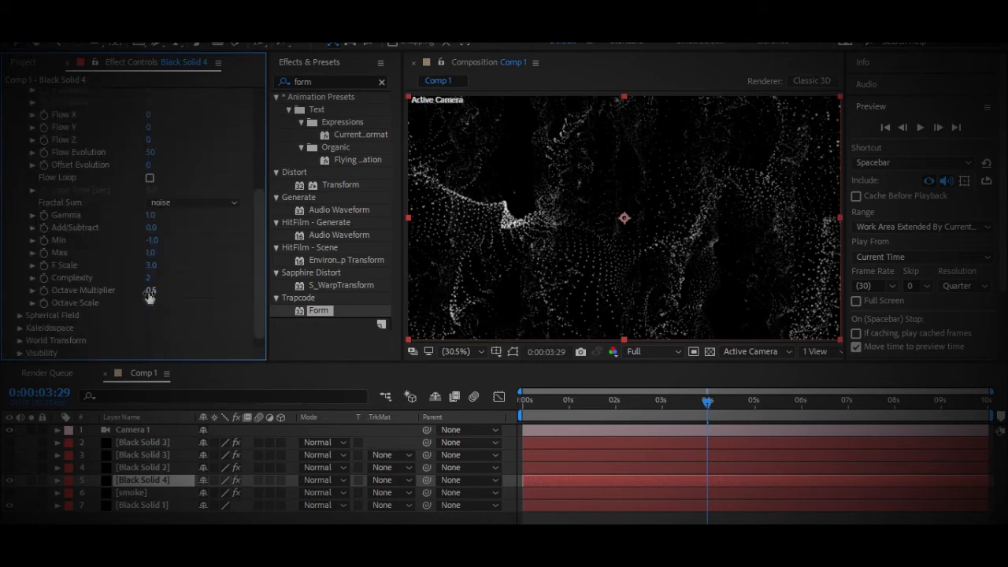
pyautogui.click(149, 291)
pyautogui.press('Return')
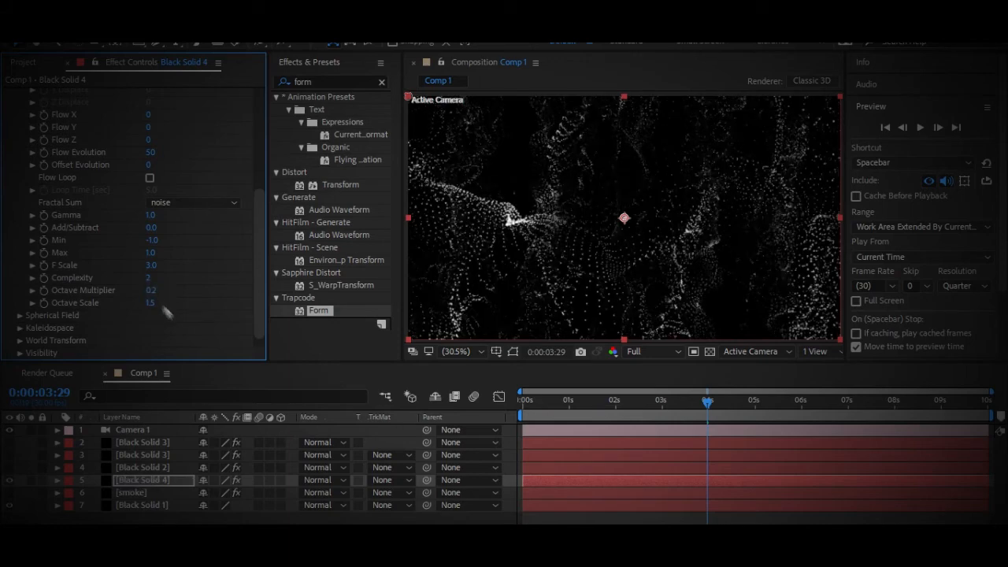
pyautogui.hotkey('ctrl', 'z')
# Set the Fractal Field's Octave Scale to 1.
pyautogui.click(152, 303)
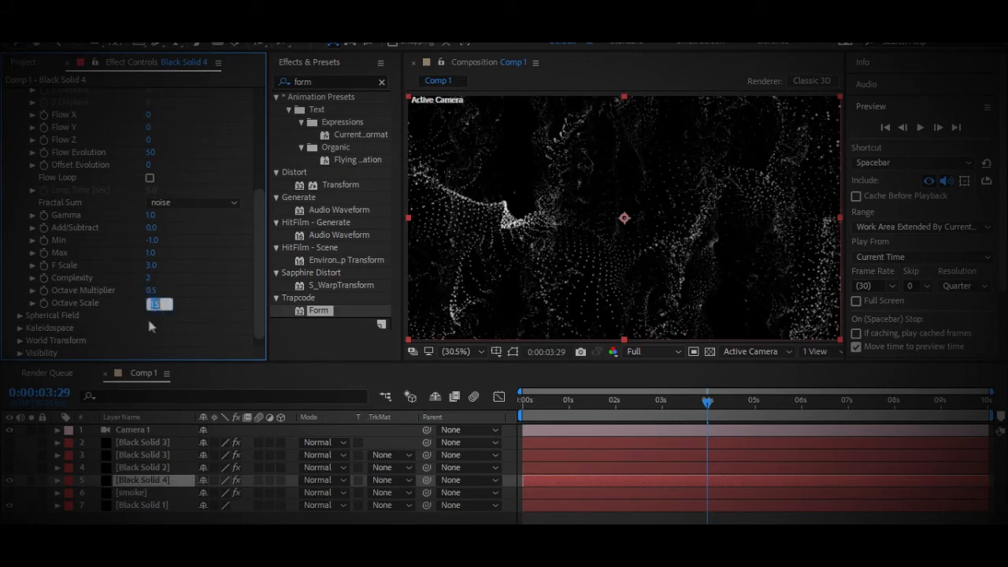
pyautogui.write('1')
pyautogui.press('Return')
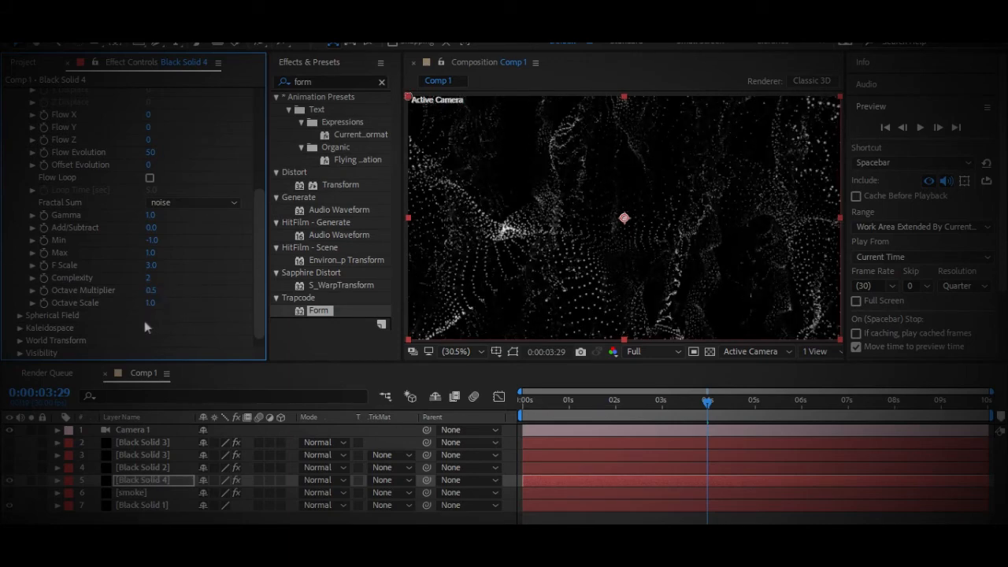
# Try Octave Multiplier values of 0.2 and 0 in the Fractal Field, and undo the last change.
pyautogui.click(152, 290)
pyautogui.write('0.2')
pyautogui.press('Return')
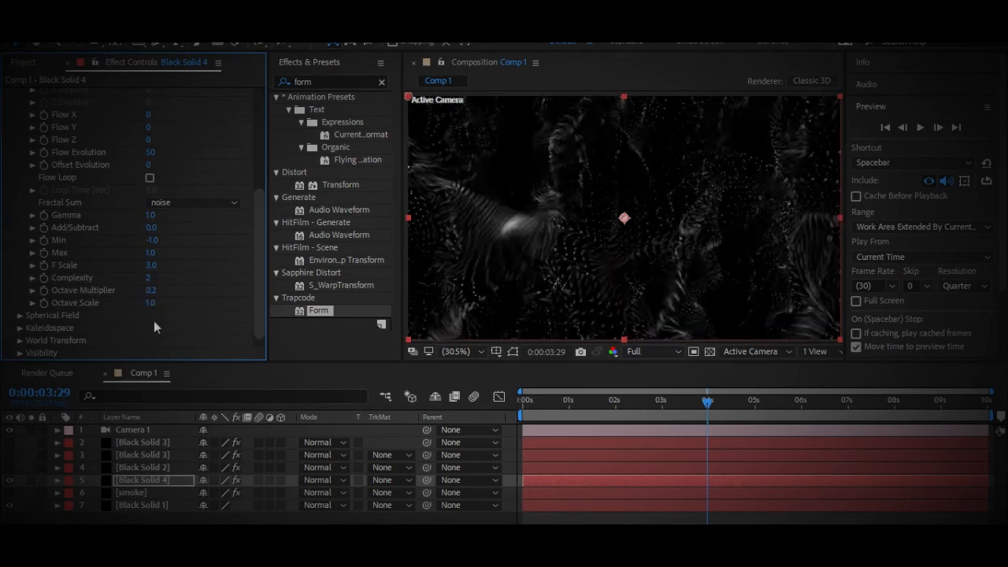
pyautogui.click(150, 291)
pyautogui.write('0')
pyautogui.press('Return')
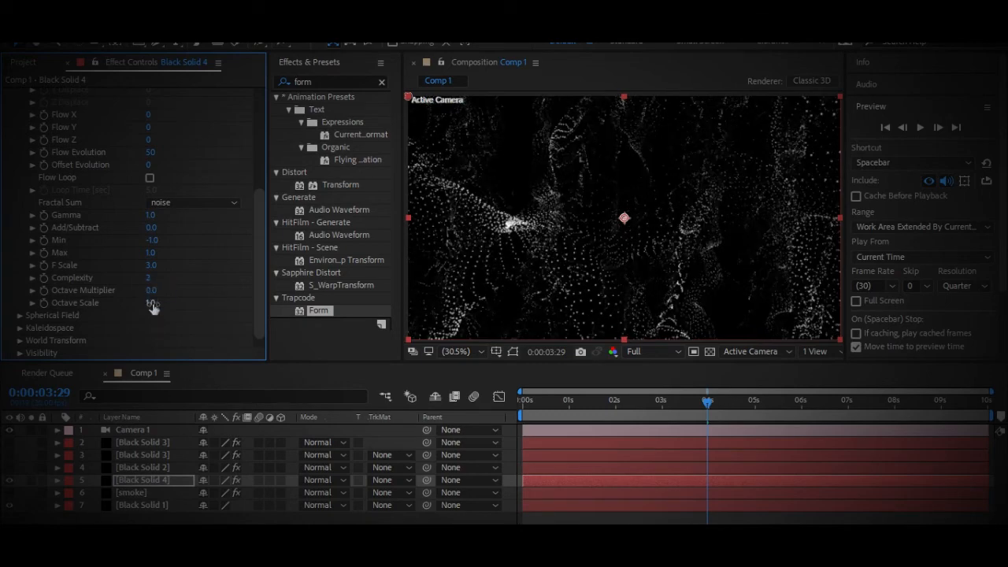
pyautogui.hotkey('ctrl', 'z')
# Set the Fractal Field's Octave Multiplier to 1.0 and move the current time to 0:00:05:24.
pyautogui.write('0.7')
pyautogui.press('Return')
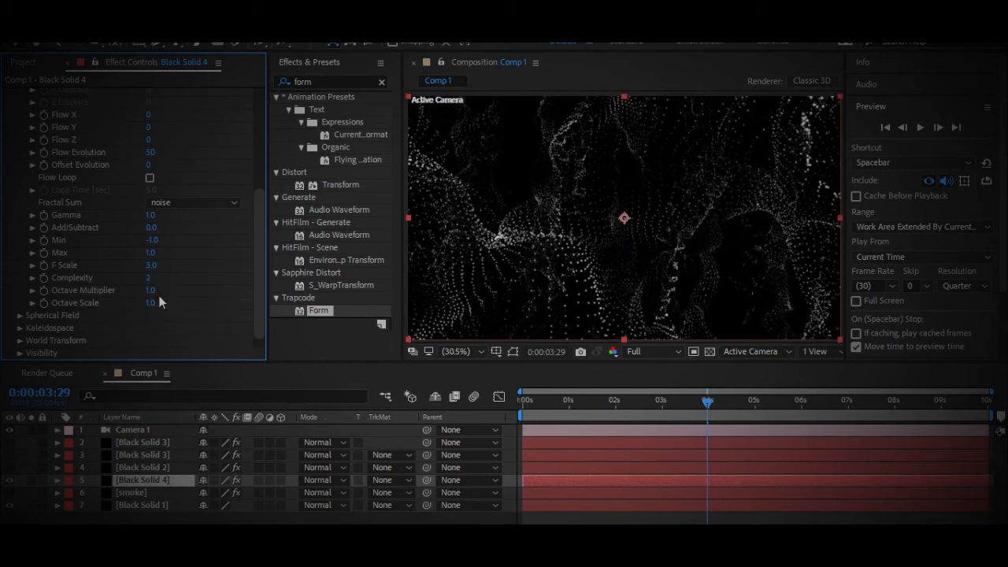
pyautogui.moveTo(715, 401); pyautogui.dragTo(791, 401)
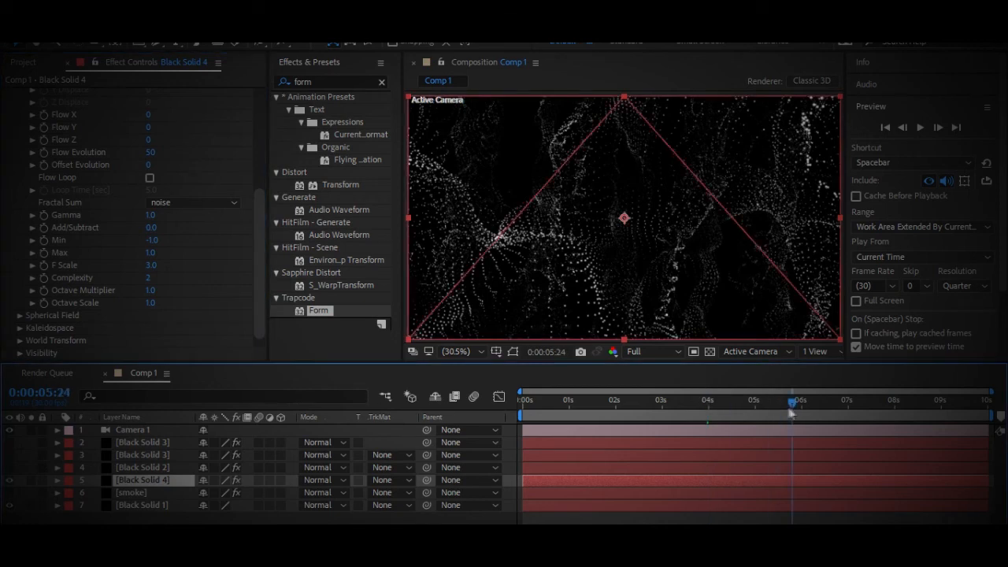
# Set the Fractal Field's Displace to 200 and collapse the Fractal Field settings.
pyautogui.scroll(5, 111, 302)
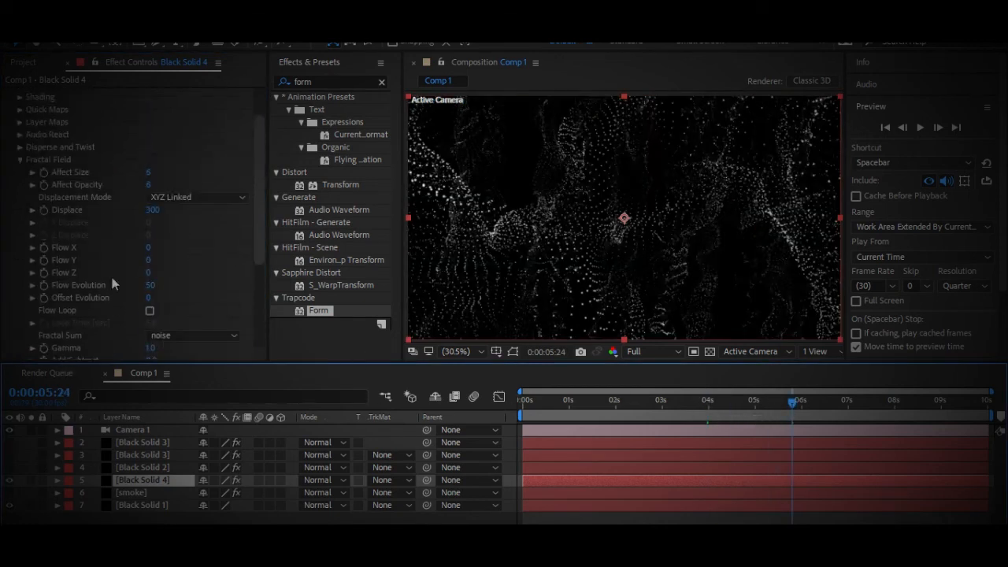
pyautogui.click(157, 211)
pyautogui.write('200')
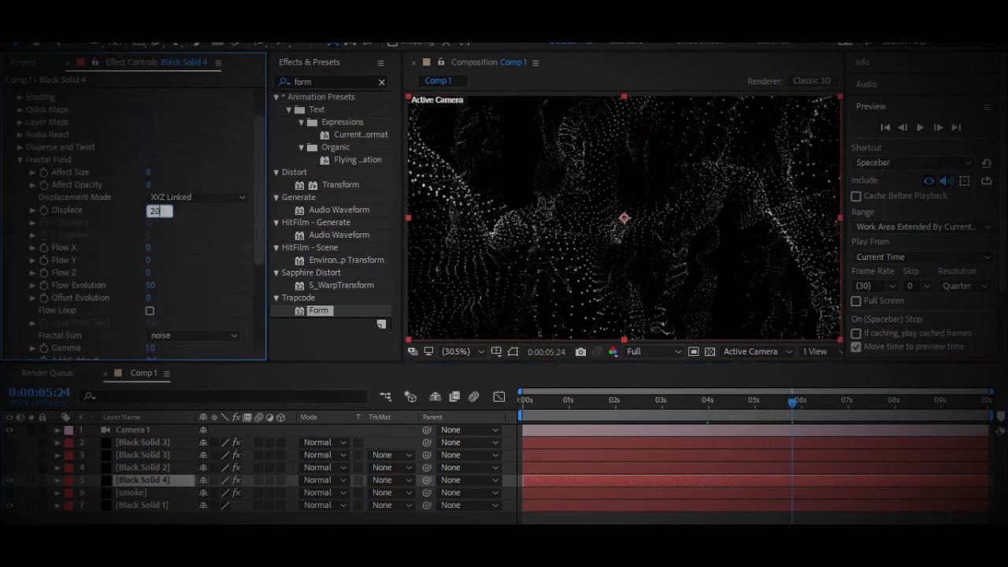
pyautogui.press('Return')
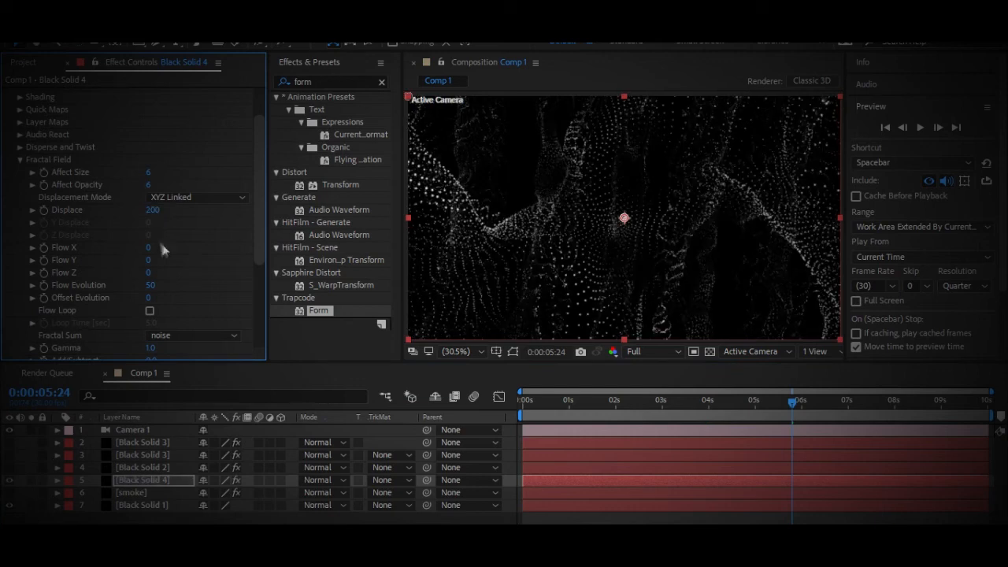
pyautogui.click(172, 272)
pyautogui.scroll(2, 148, 245)
pyautogui.click(19, 194)
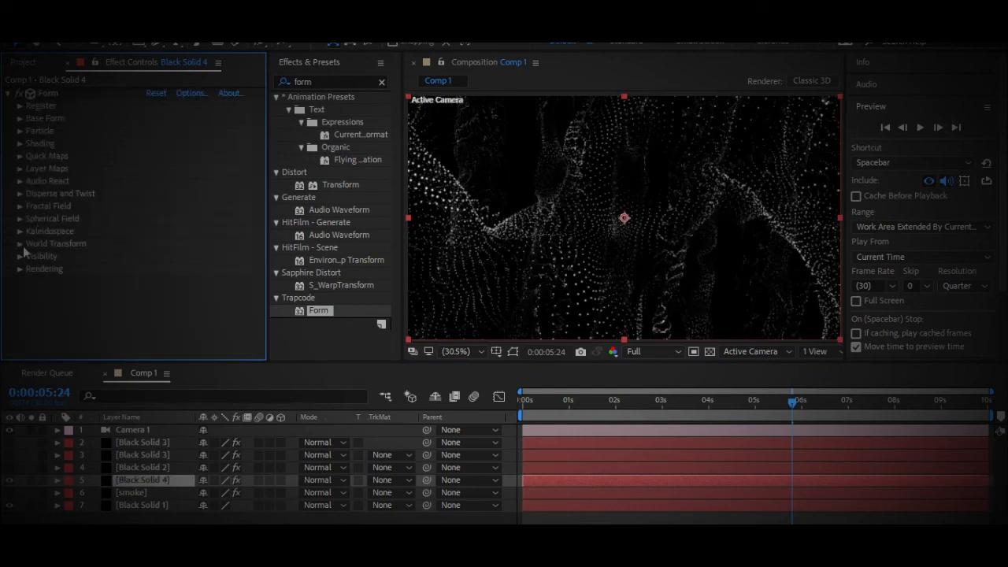
# Set Form's Visibility values to a Far Vanish of 5000 and a Far Start Fade of 0.
pyautogui.click(19, 257)
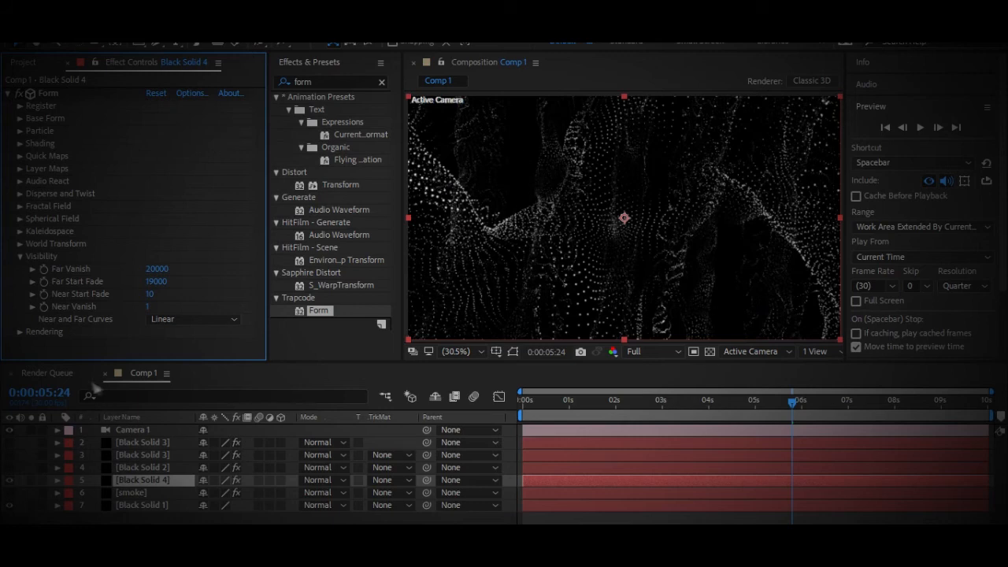
pyautogui.click(157, 269)
pyautogui.write('5000')
pyautogui.press('Tab')
pyautogui.write('0')
pyautogui.press('Return')
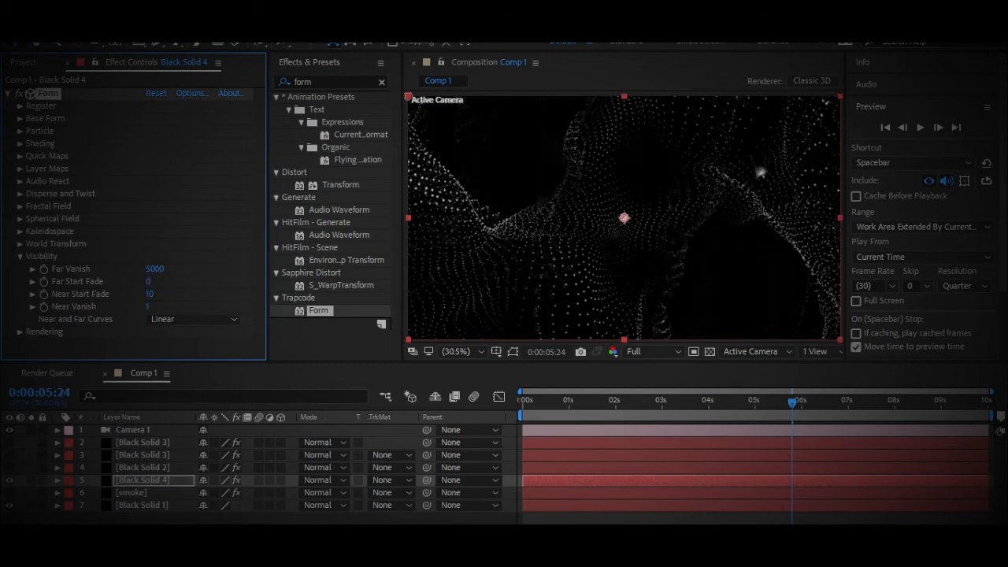
pyautogui.click(173, 297)
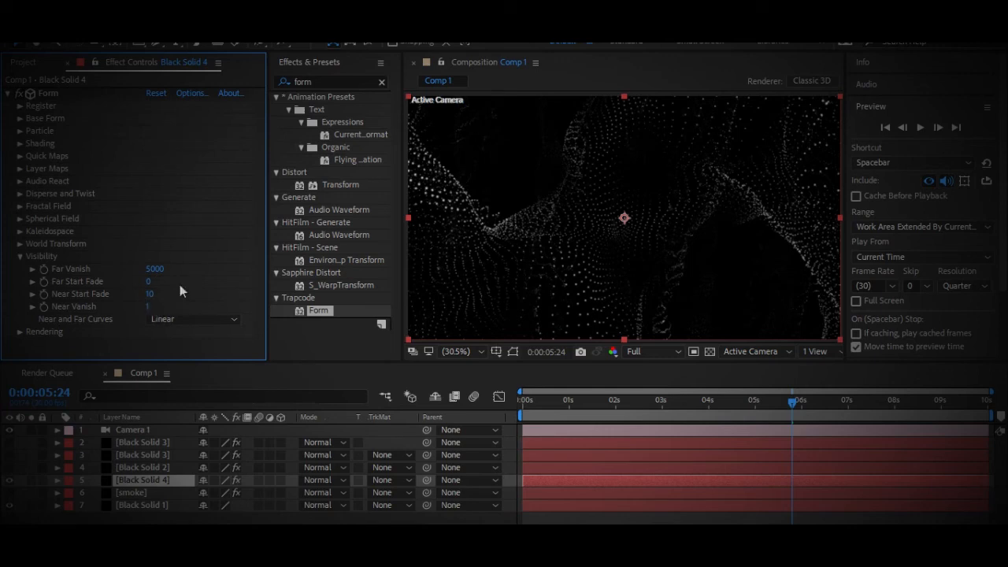
# Collapse the Visibility settings and the whole Form effect.
pyautogui.click(20, 256)
pyautogui.click(21, 132)
pyautogui.click(18, 133)
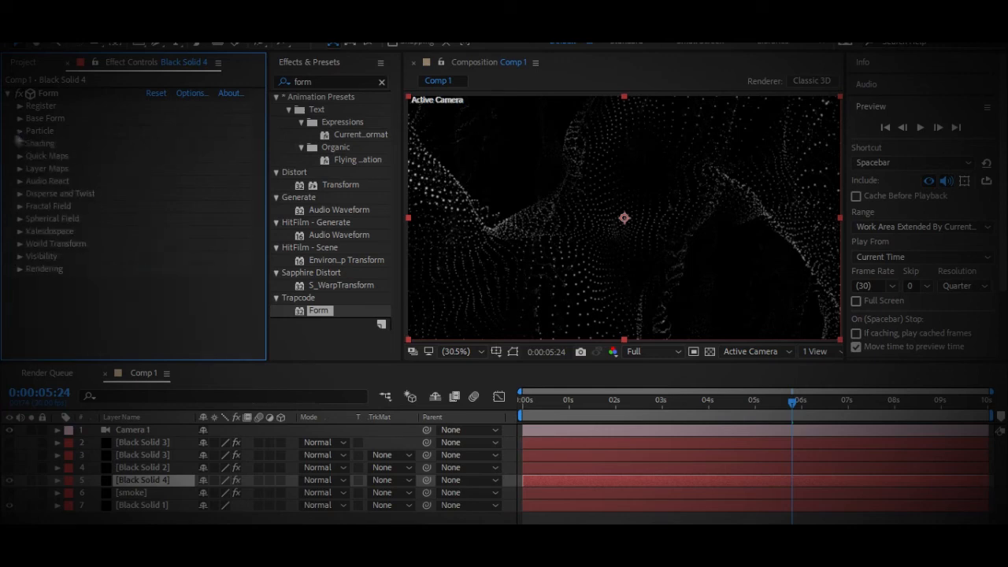
pyautogui.click(7, 93)
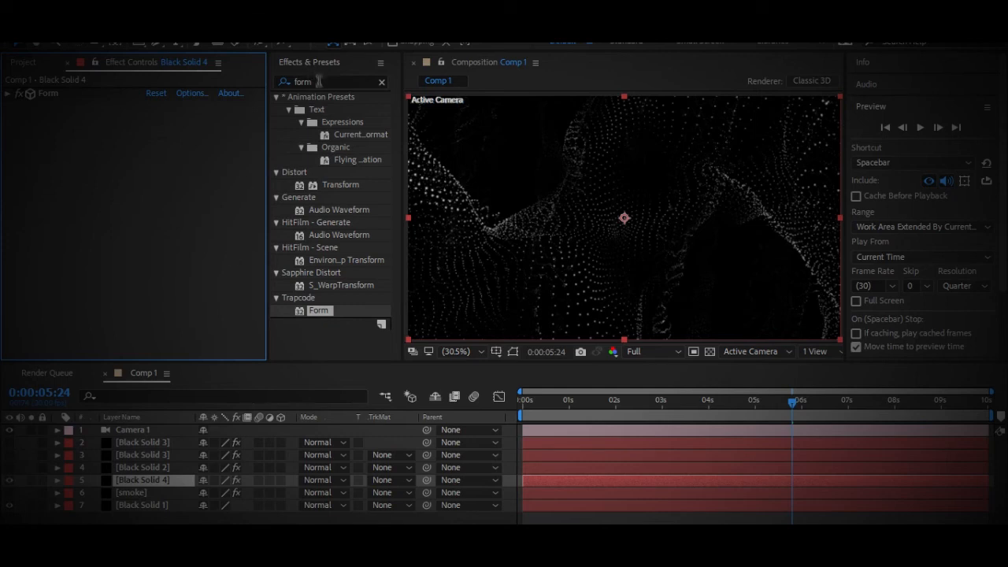
# Search the effects for s_glow and apply S_Glow to Black Solid 4.
pyautogui.click(319, 81)
pyautogui.write('s_')
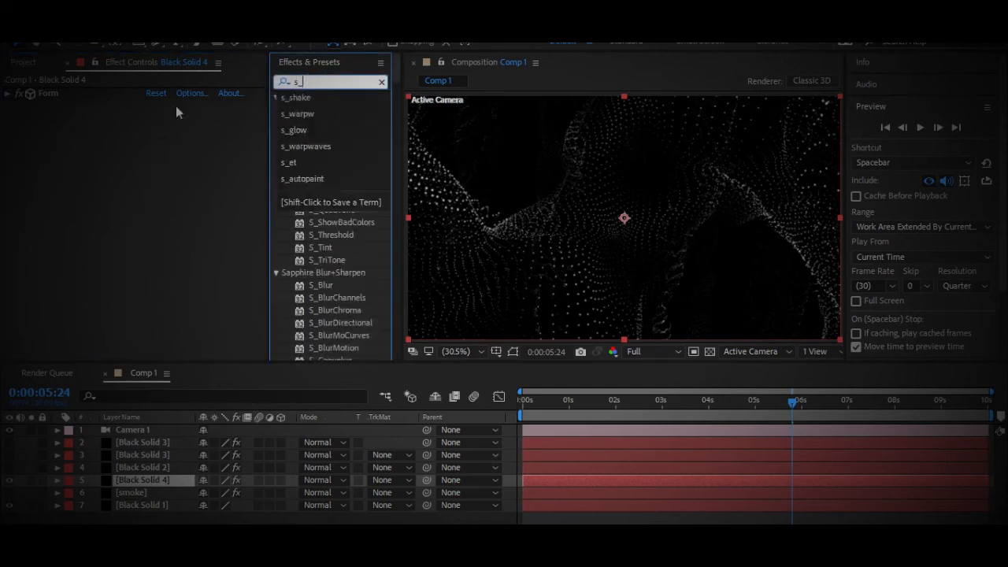
pyautogui.write('glow')
pyautogui.moveTo(306, 110); pyautogui.dragTo(195, 168)
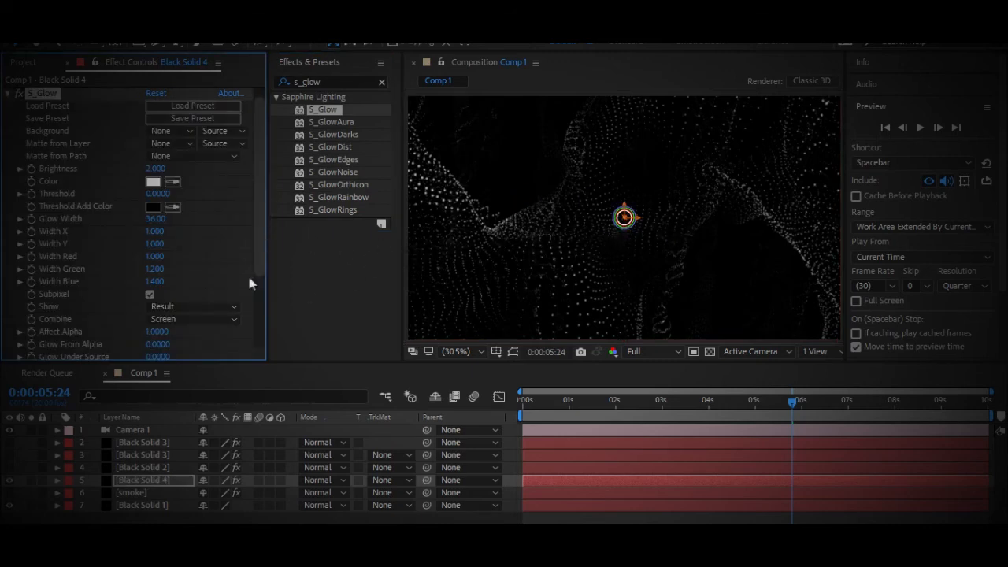
# Set the S_Glow Color on Black Solid 4 to the light red FF8585.
pyautogui.click(153, 181)
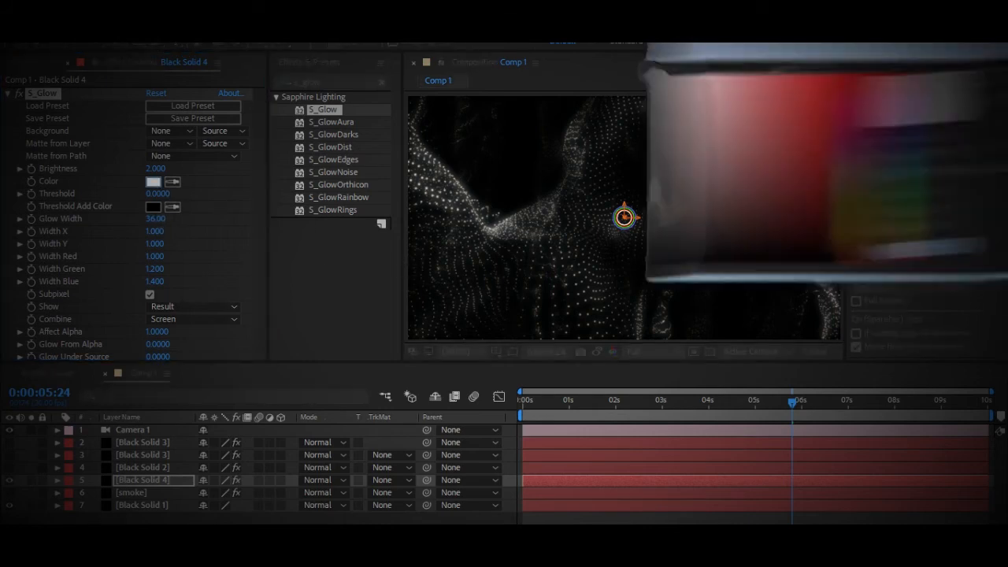
pyautogui.moveTo(775, 72); pyautogui.dragTo(666, 249)
pyautogui.click(634, 275)
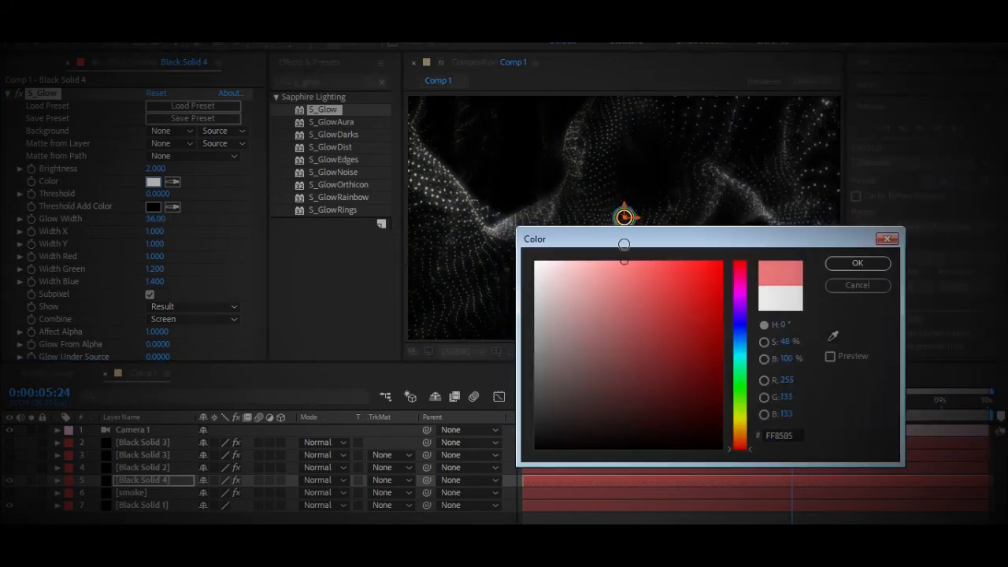
pyautogui.click(857, 263)
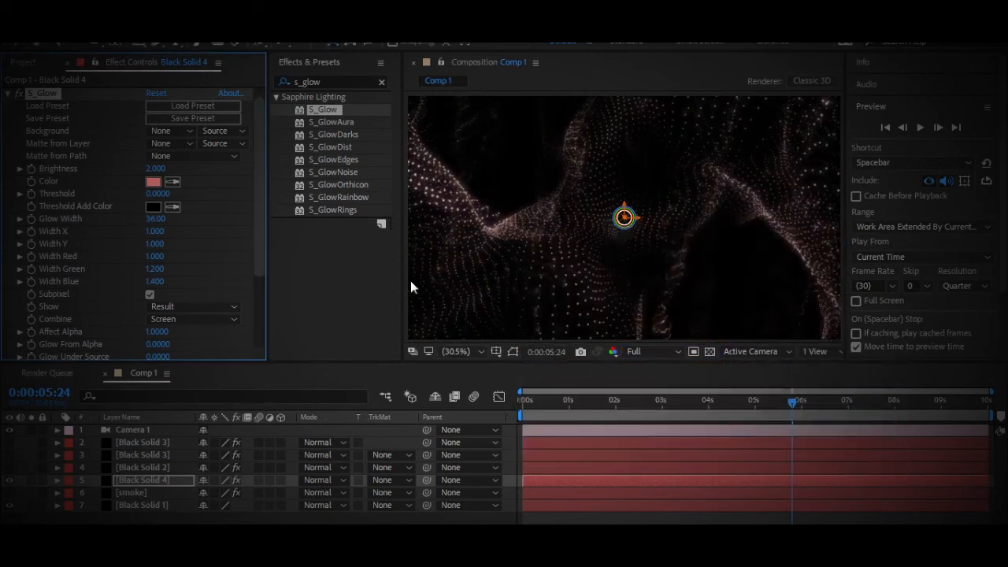
pyautogui.click(411, 280)
# Set S_Glow's Glow Width to 18 and collapse the effect.
pyautogui.click(157, 219)
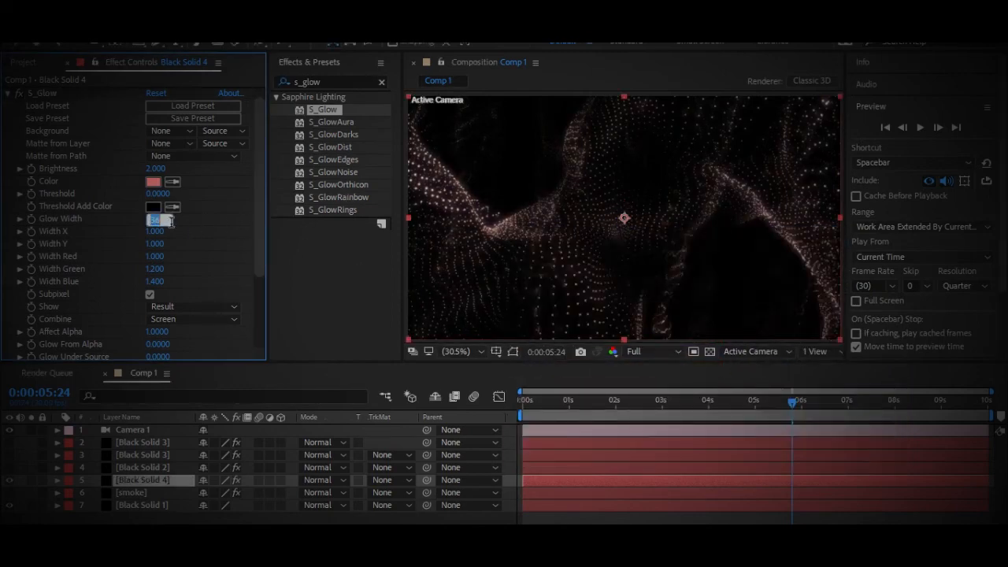
pyautogui.write('18')
pyautogui.press('Return')
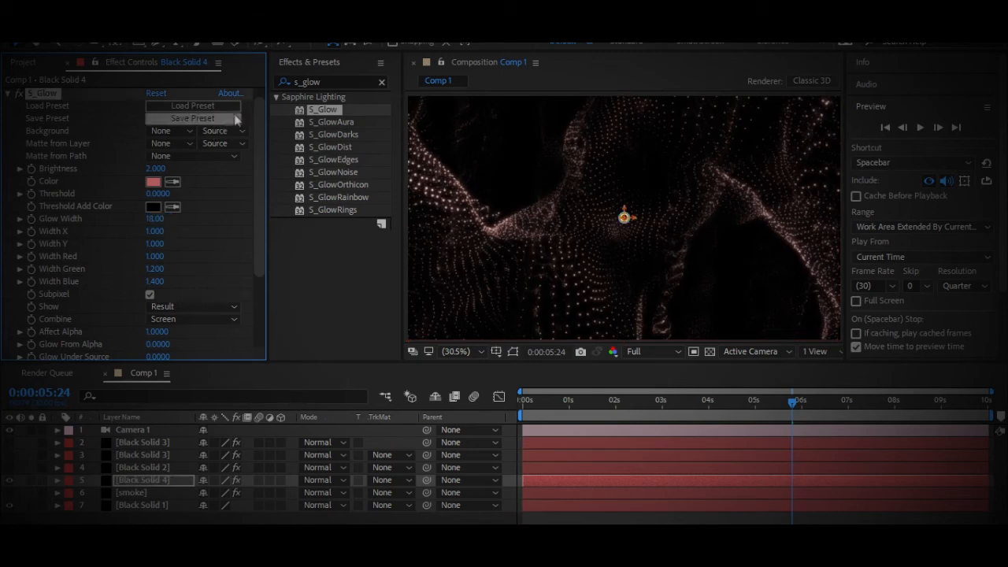
pyautogui.click(6, 93)
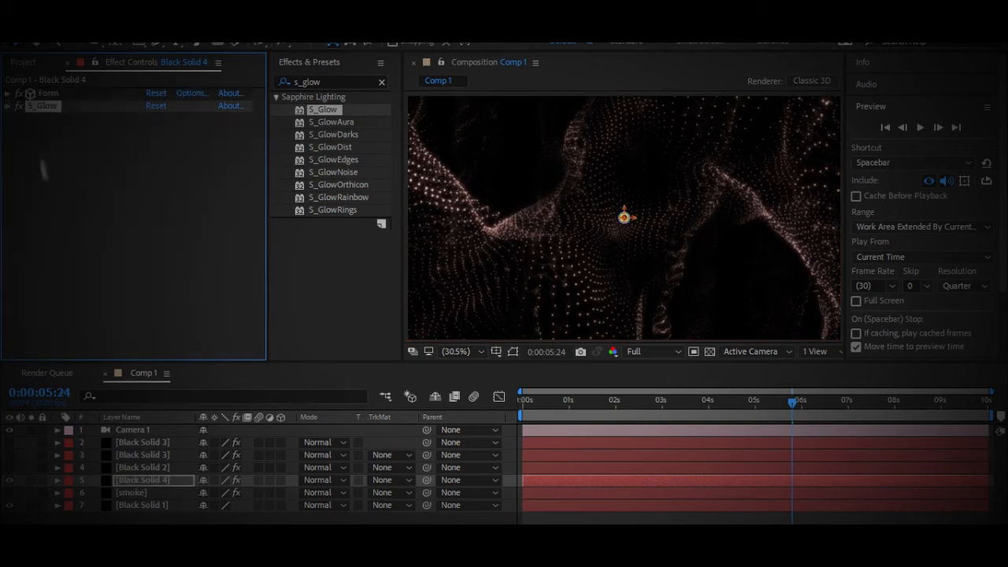
# Search the effects for rays, try S_Rays on Black Solid 4, and replace it with S_EdgeRays.
pyautogui.click(327, 82)
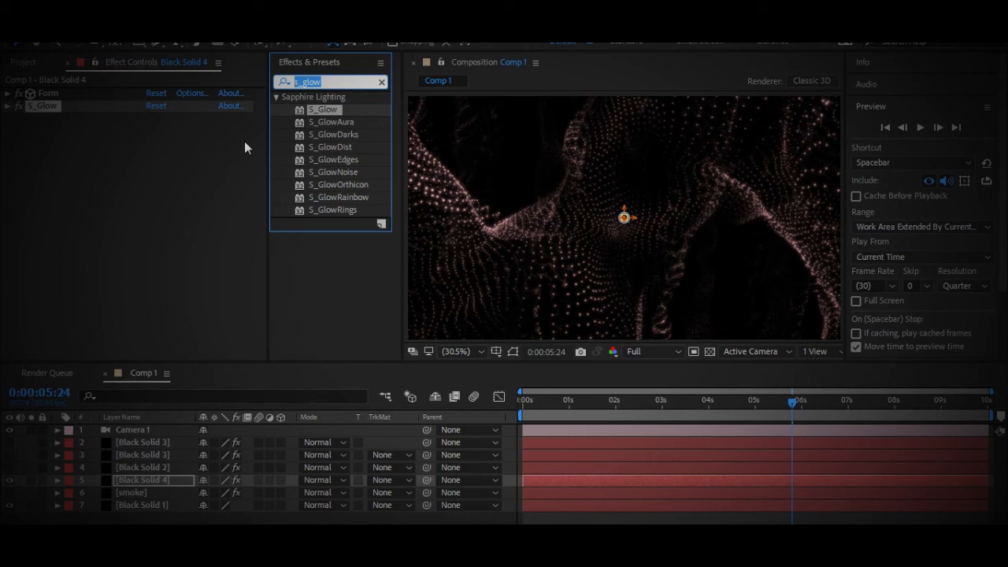
pyautogui.write('rays')
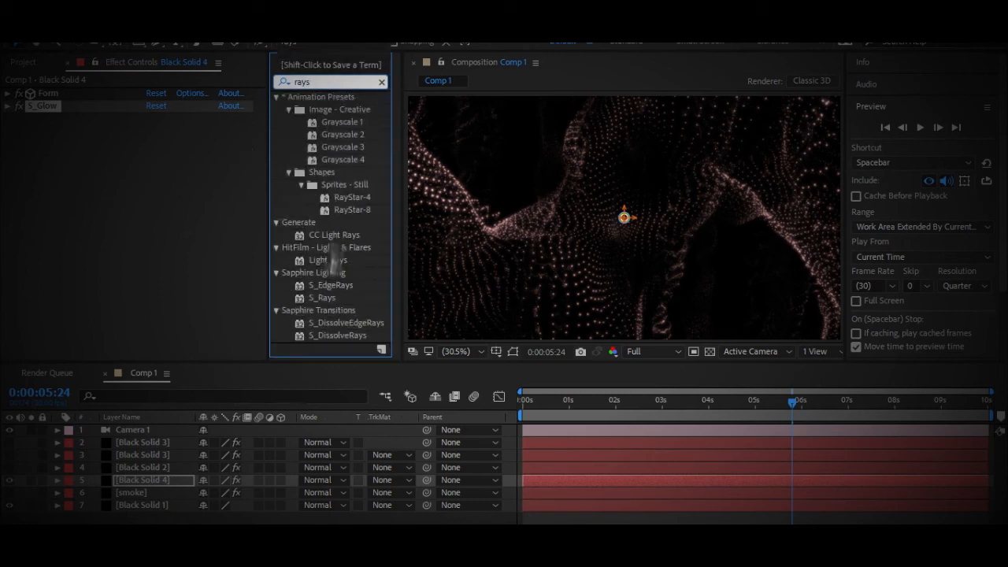
pyautogui.doubleClick(323, 298)
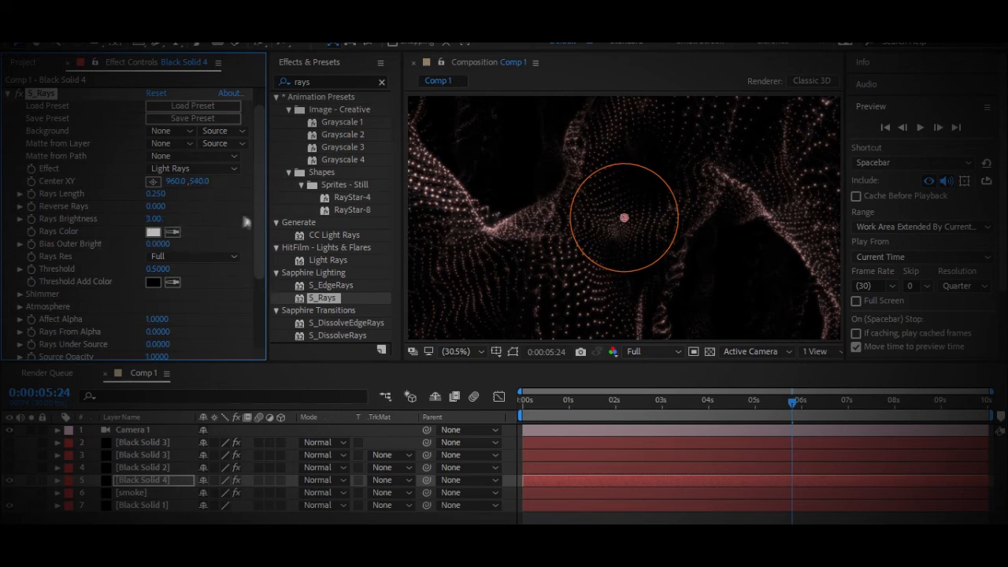
pyautogui.press('Delete')
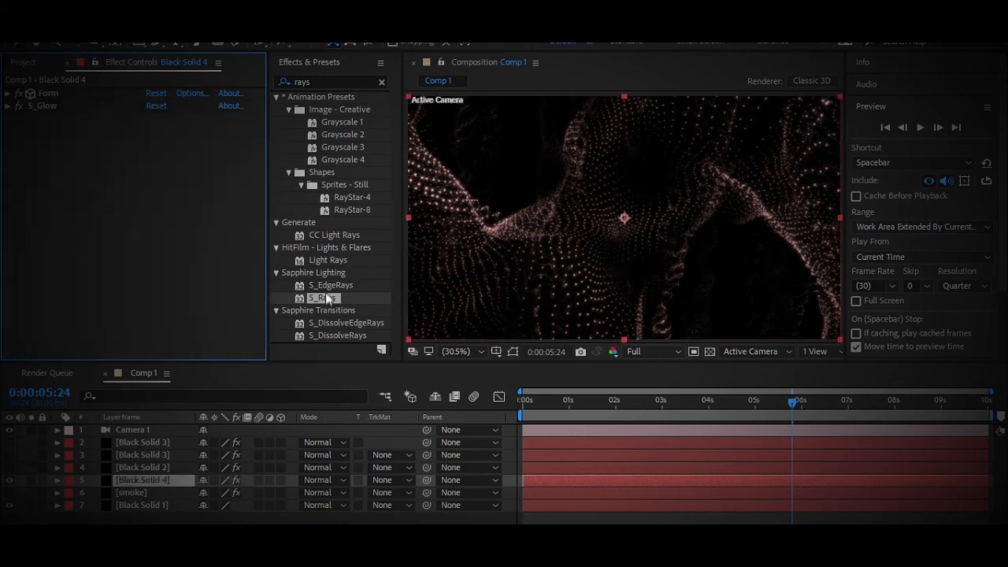
pyautogui.moveTo(331, 285); pyautogui.dragTo(170, 290)
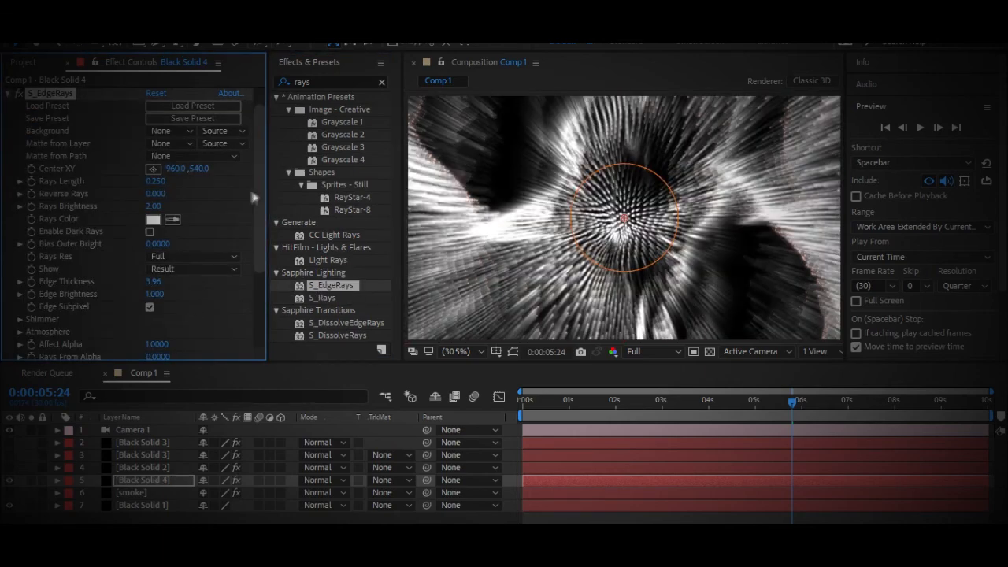
# Set S_EdgeRays' Rays Length to 0.1 and its Rays Brightness to 1.
pyautogui.click(160, 183)
pyautogui.write('0.1')
pyautogui.press('Return')
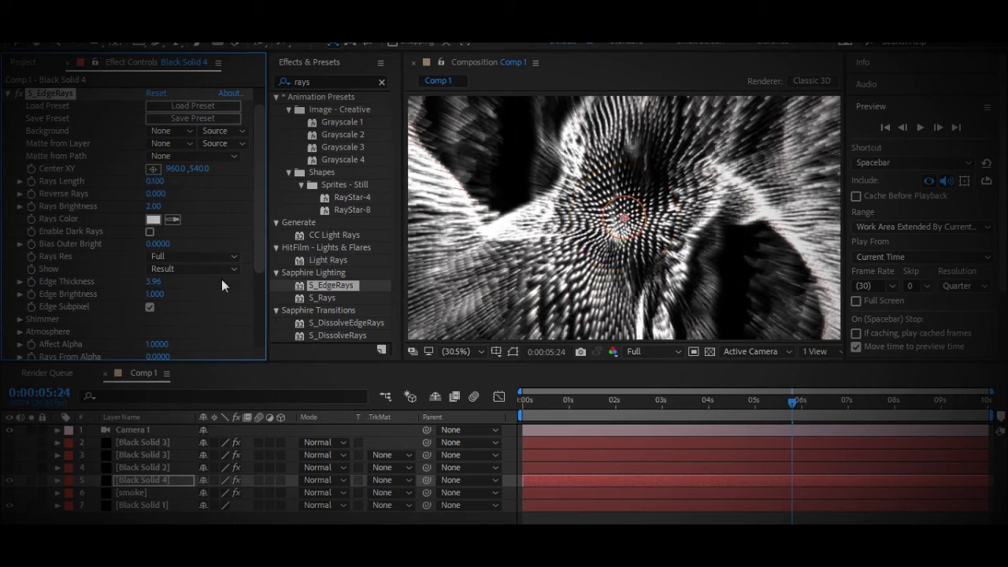
pyautogui.click(159, 206)
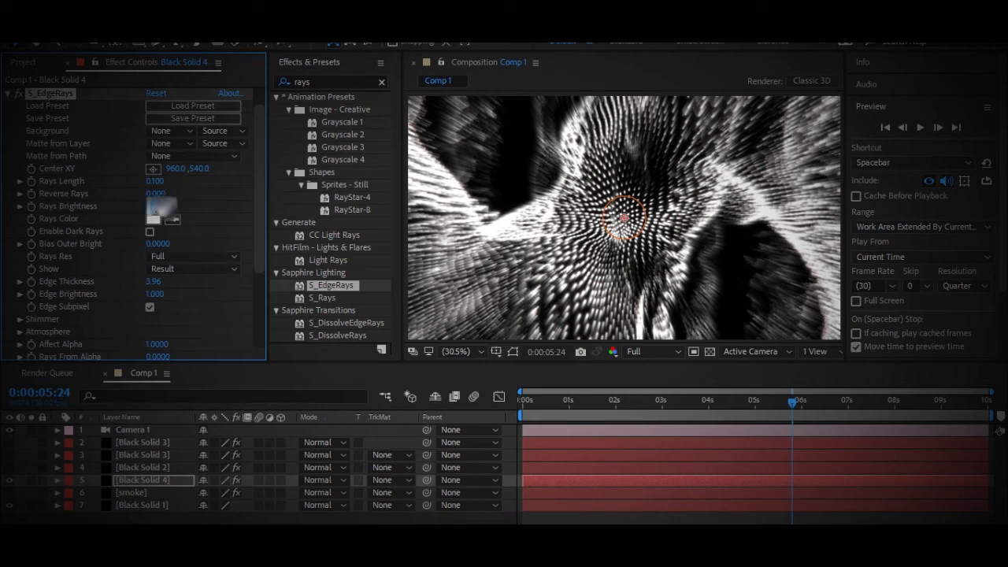
pyautogui.write('1')
pyautogui.click(189, 224)
# Set S_EdgeRays' Rays Color to a salmon pink and lower its Rays Brightness to 0.25.
pyautogui.click(154, 220)
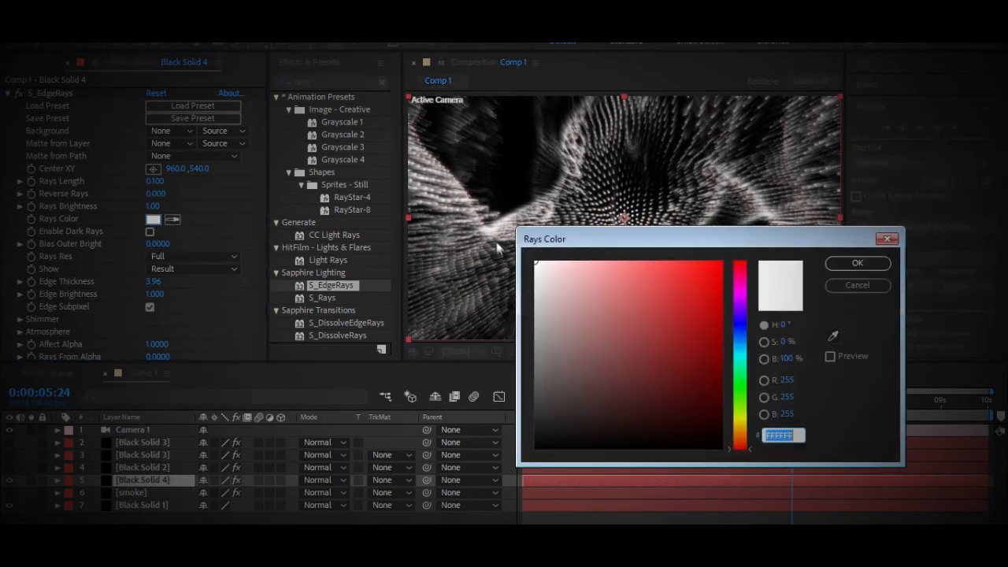
pyautogui.click(625, 262)
pyautogui.click(858, 264)
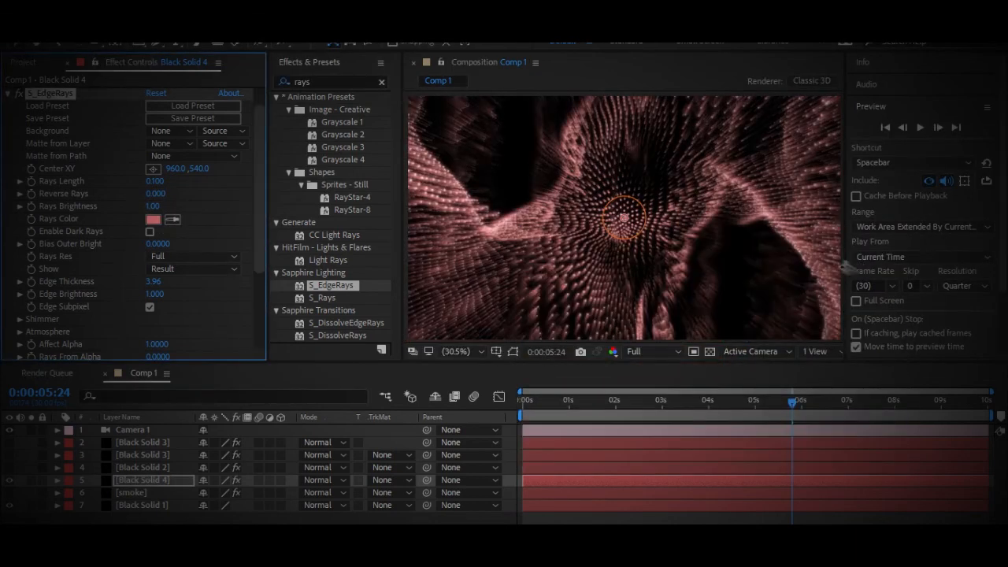
pyautogui.click(153, 207)
pyautogui.write('0.25')
pyautogui.press('Return')
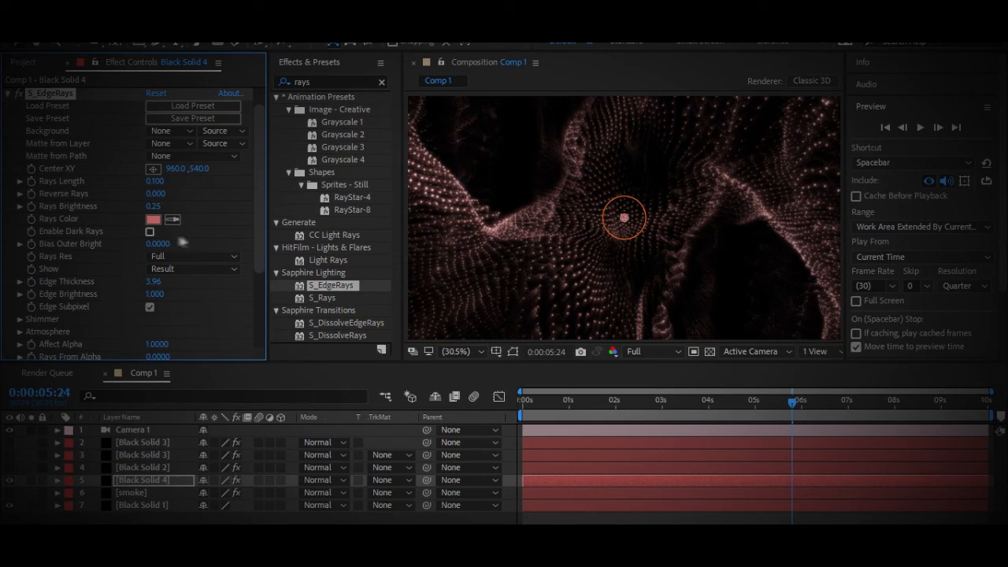
pyautogui.click(189, 236)
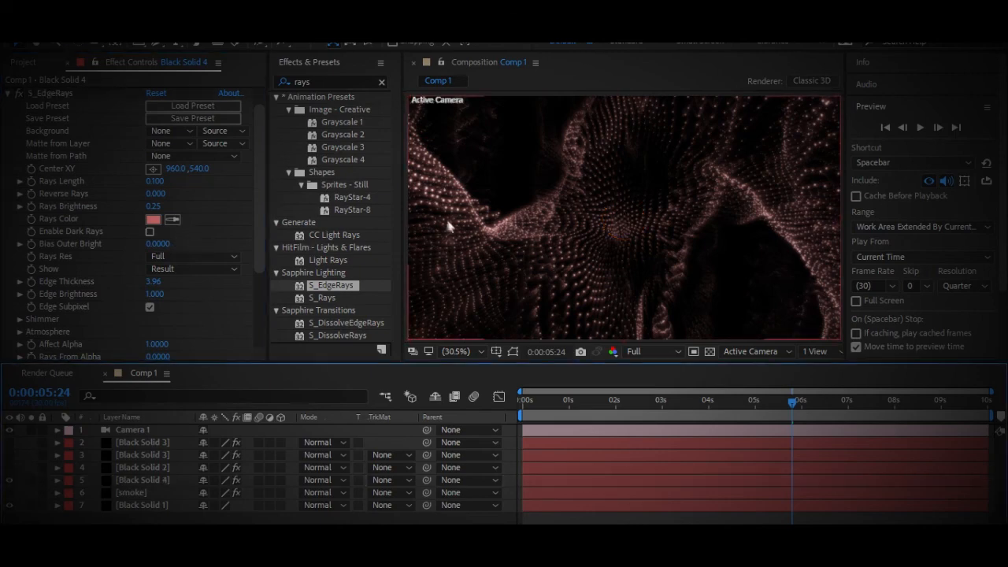
# Change S_EdgeRays' Rays Color to the paler pink FFB6B6 and collapse the effect.
pyautogui.click(153, 220)
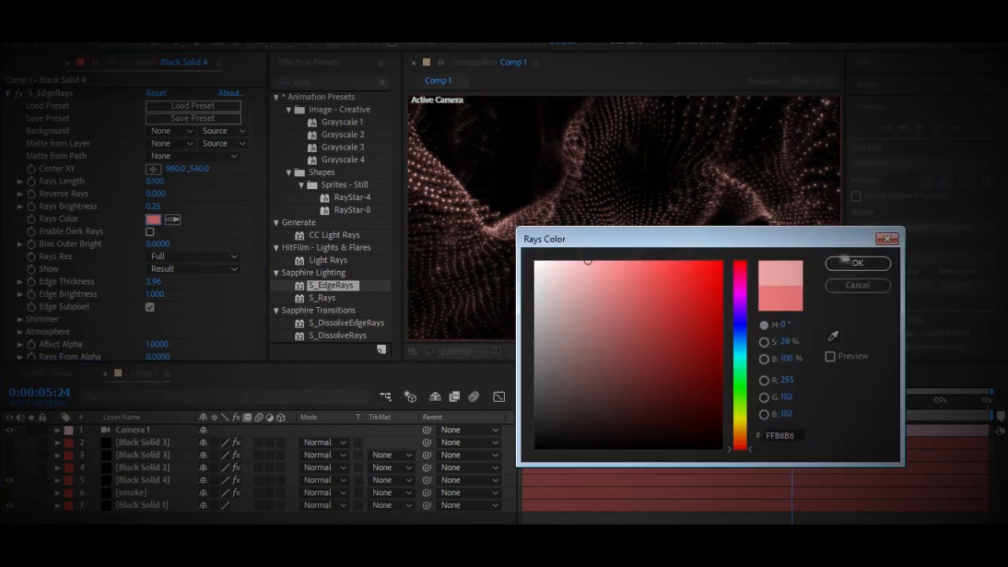
pyautogui.click(858, 263)
pyautogui.click(203, 189)
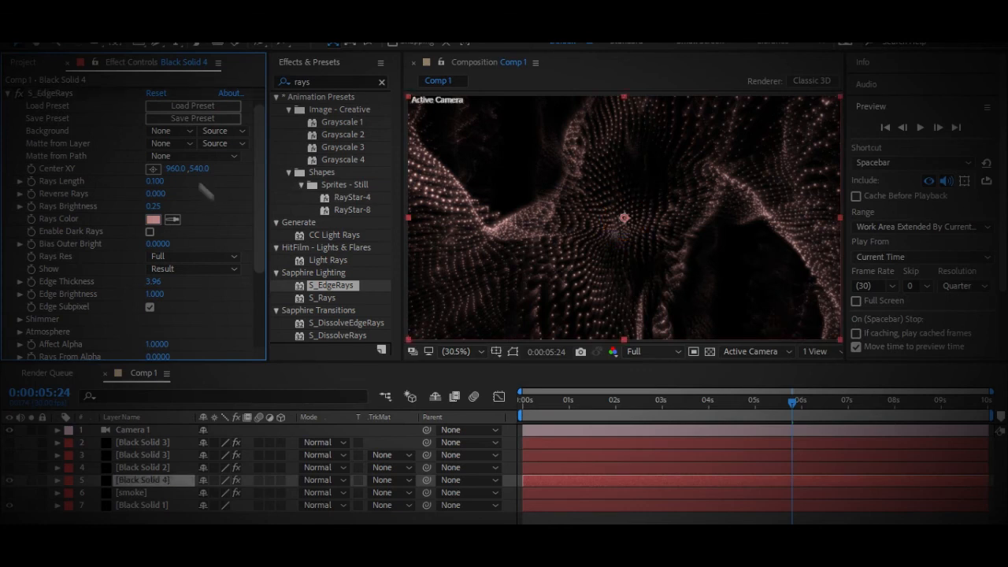
pyautogui.click(8, 93)
# Search the effects for vector and apply CC Vector Blur to Black Solid 4.
pyautogui.moveTo(317, 81); pyautogui.dragTo(226, 79)
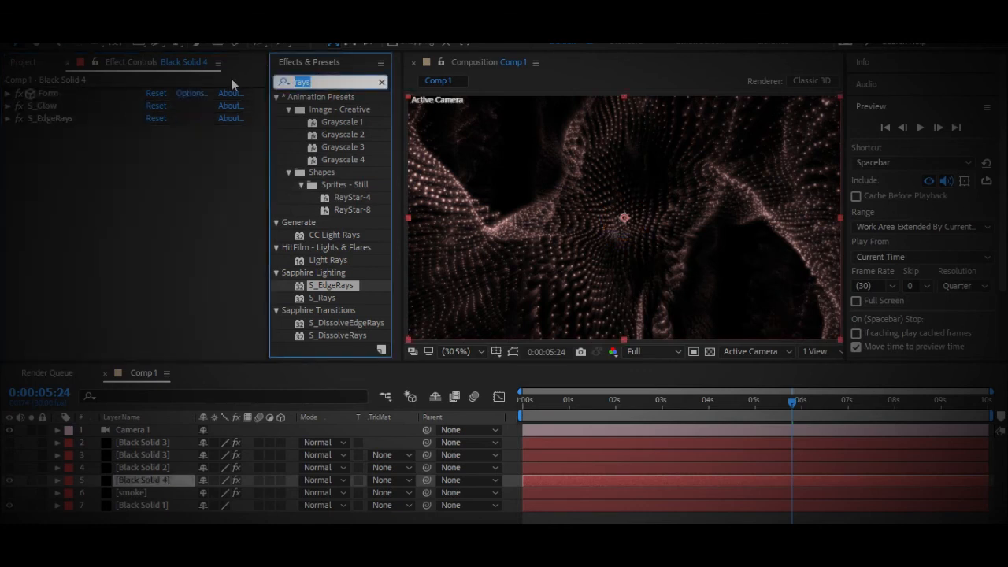
pyautogui.write('vector')
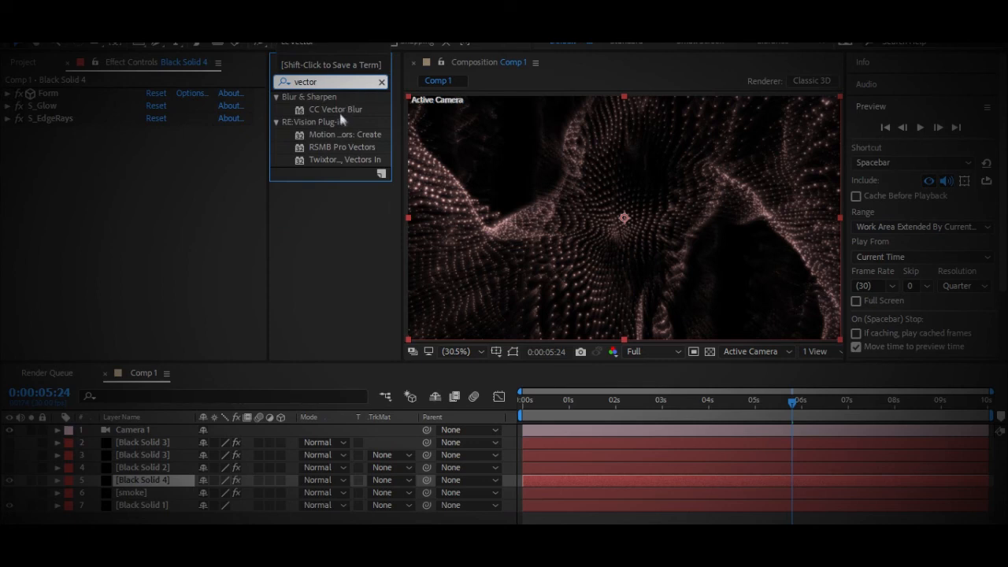
pyautogui.moveTo(335, 109); pyautogui.dragTo(191, 191)
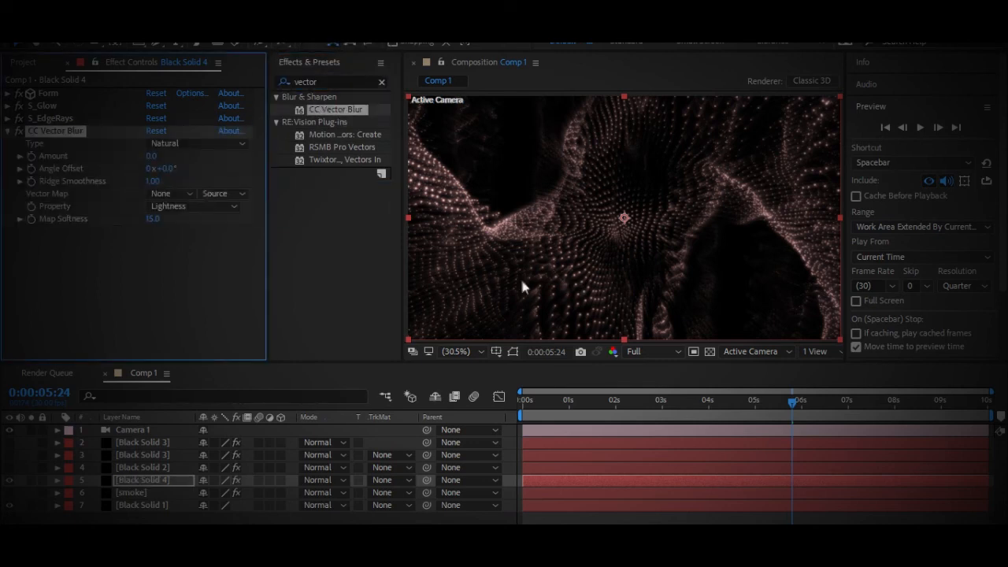
# Set CC Vector Blur's Type to Direction Fading and its Amount to 30, trying 20 first.
pyautogui.click(173, 145)
pyautogui.click(203, 236)
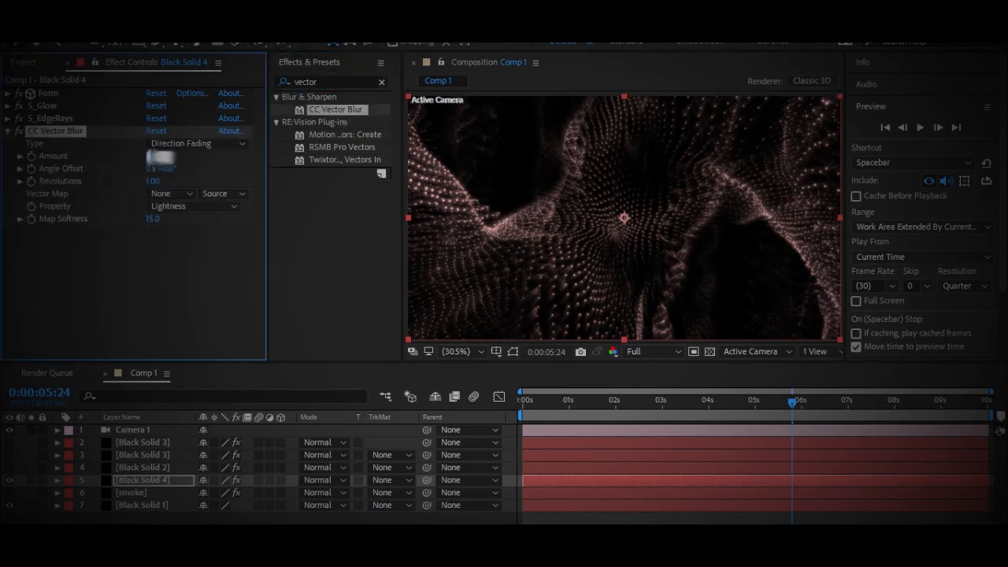
pyautogui.write('20')
pyautogui.click(154, 156)
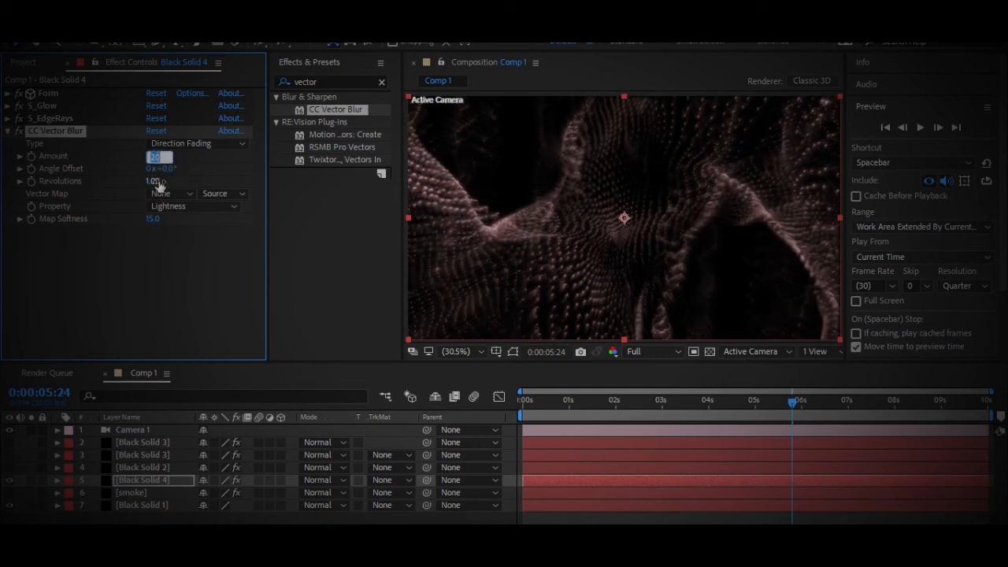
pyautogui.write('30')
pyautogui.press('Return')
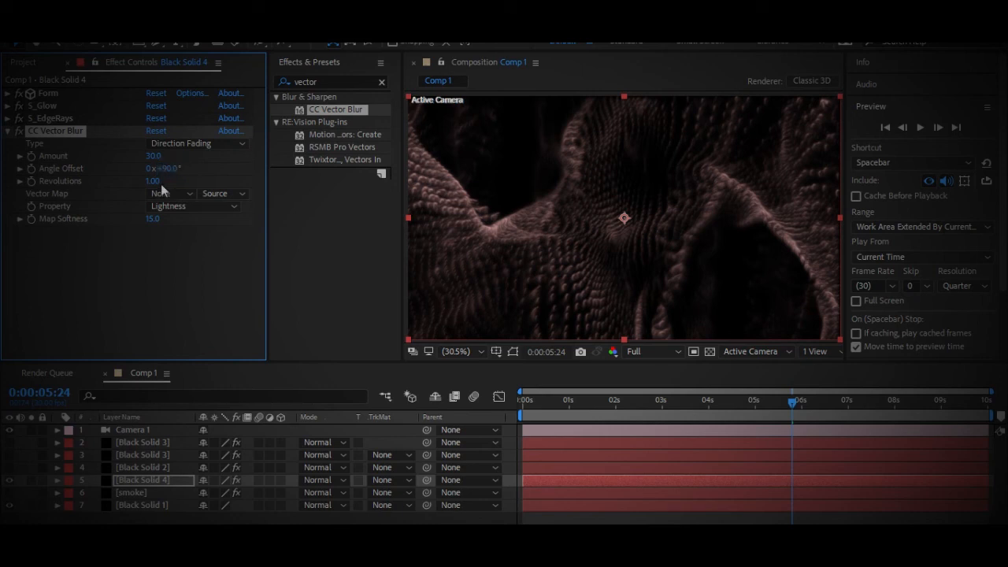
# Undo the Angle Offset change in CC Vector Blur and set its Revolutions to 1.
pyautogui.hotkey('ctrl', 'z')
pyautogui.click(154, 181)
pyautogui.write('1')
pyautogui.press('Return')
# Set CC Vector Blur's Map Softness to 100.
pyautogui.click(156, 220)
pyautogui.write('100')
pyautogui.press('Return')
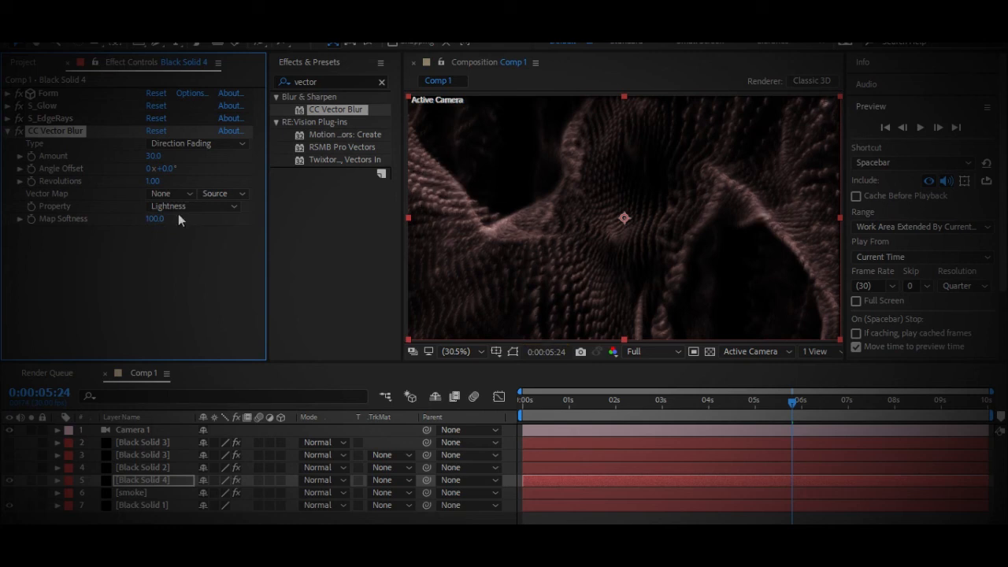
# Collapse CC Vector Blur and move S_EdgeRays below it in Black Solid 4's effect order.
pyautogui.click(168, 484)
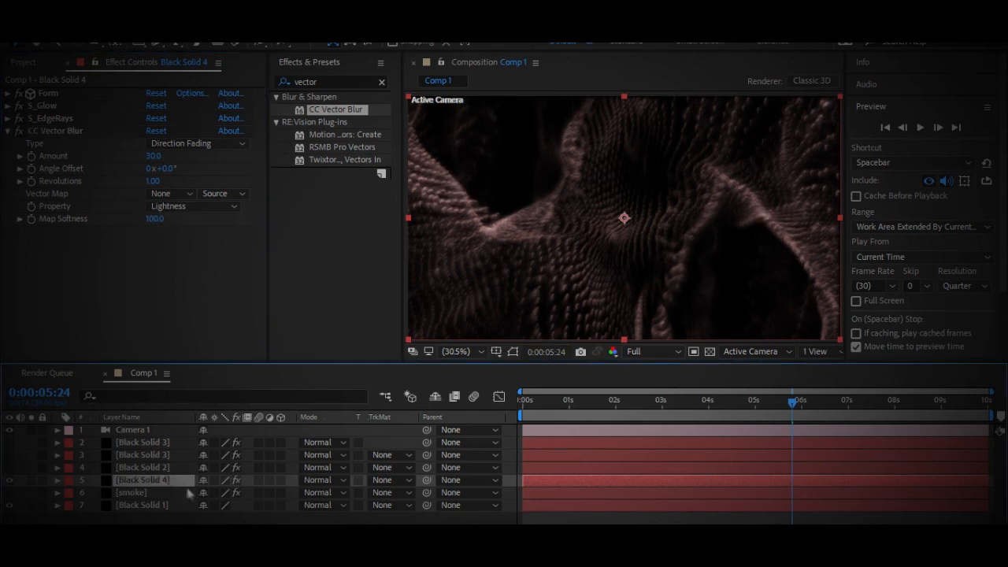
pyautogui.click(124, 275)
pyautogui.click(8, 131)
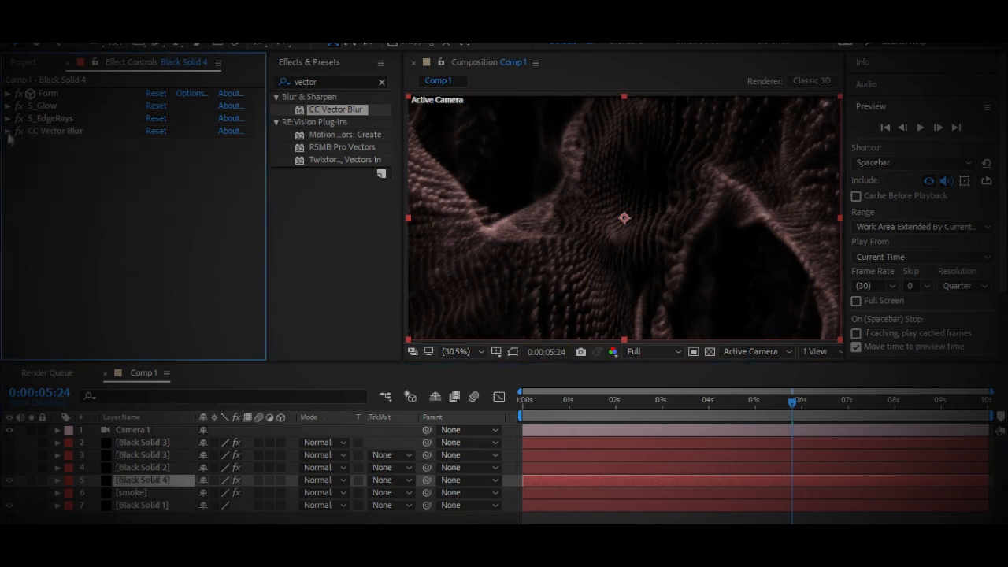
pyautogui.moveTo(50, 118); pyautogui.dragTo(51, 137)
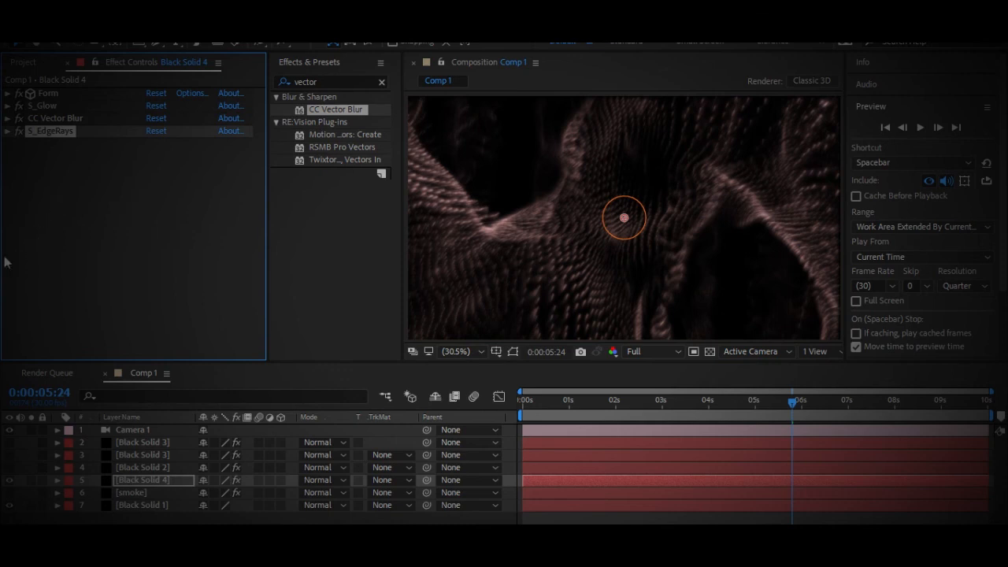
pyautogui.click(158, 232)
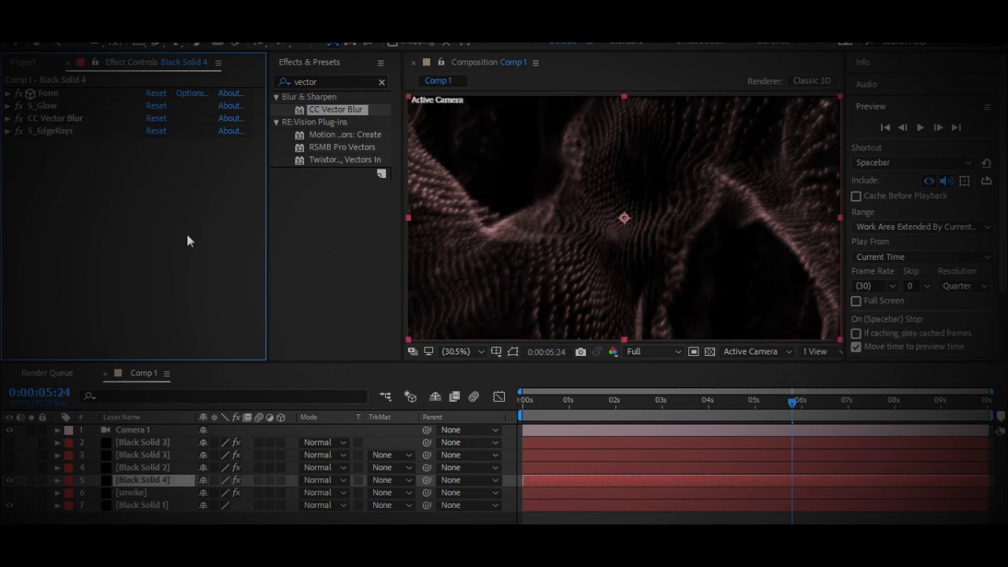
# Search the effects for 4-c and apply 4-Color Gradient to Black Solid 4.
pyautogui.hotkey('ctrl', '5')
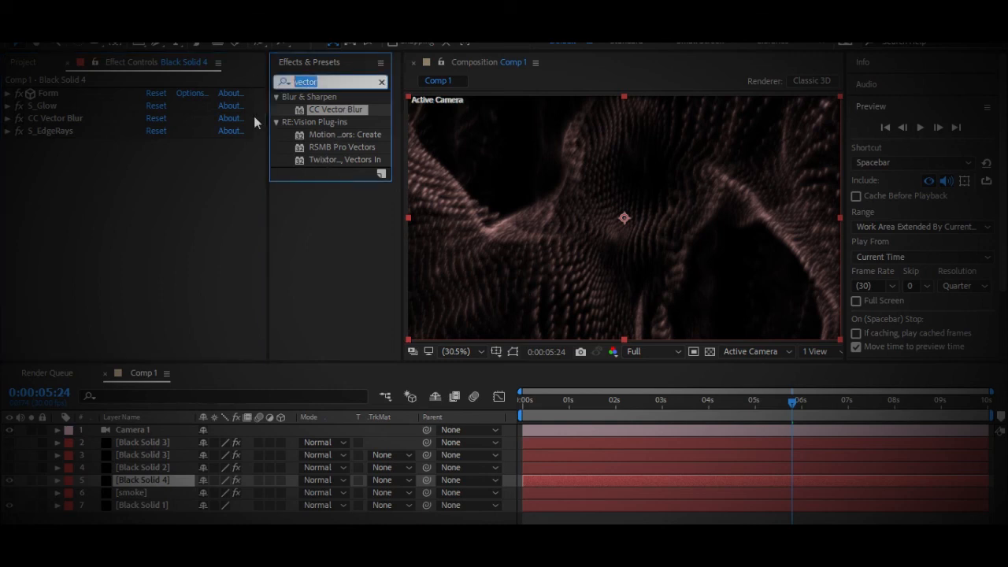
pyautogui.write('4-c')
pyautogui.press('Return')
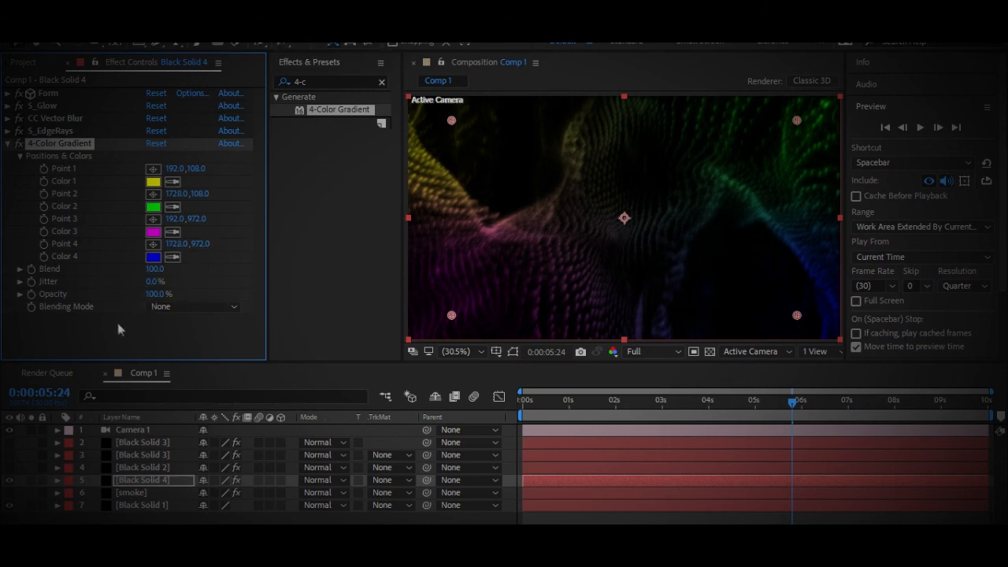
# In 4-Color Gradient, sample Color 3's magenta for Color 2 and change Color 1 to pure red.
pyautogui.click(172, 206)
pyautogui.click(152, 231)
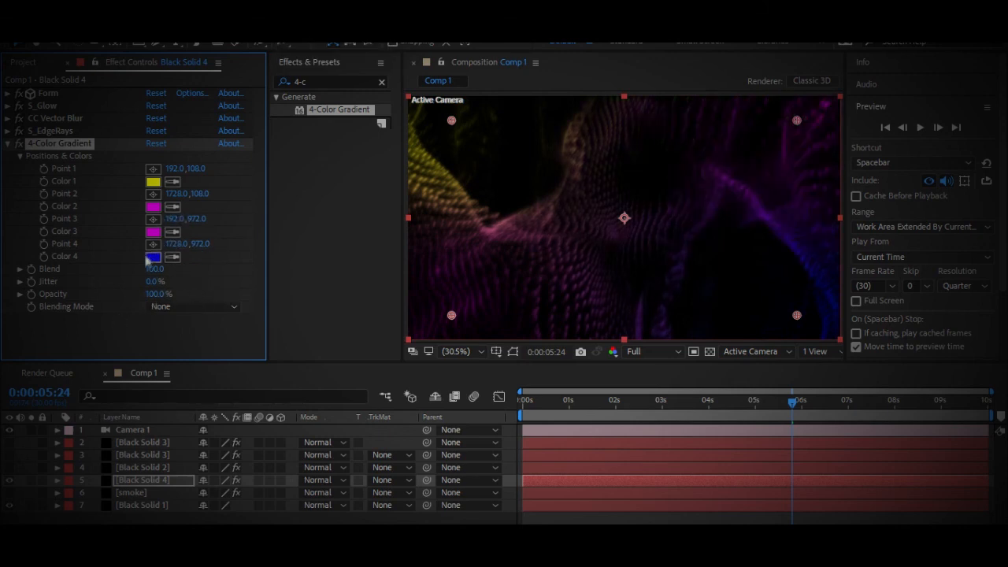
pyautogui.click(152, 182)
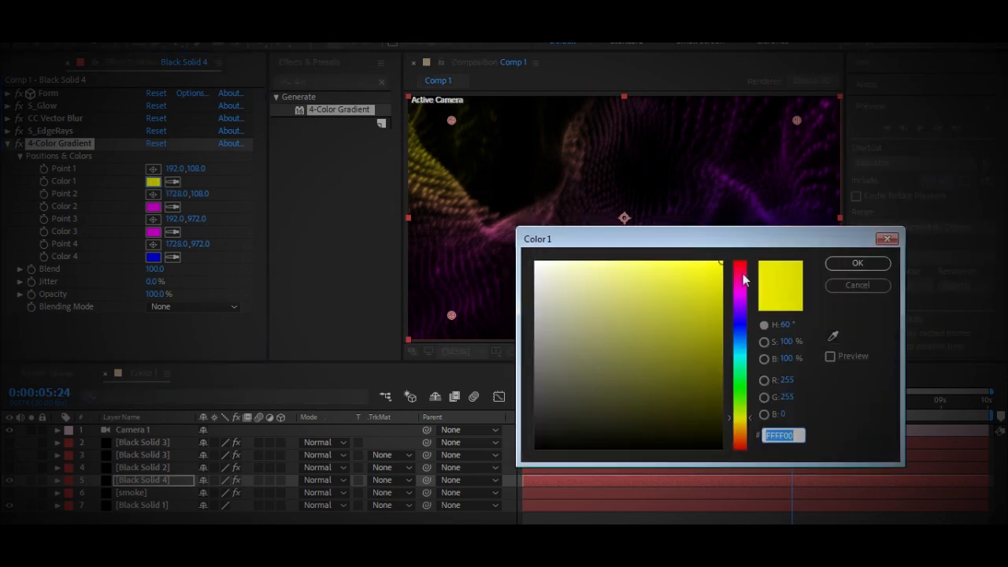
pyautogui.moveTo(744, 280); pyautogui.dragTo(742, 263)
pyautogui.click(858, 263)
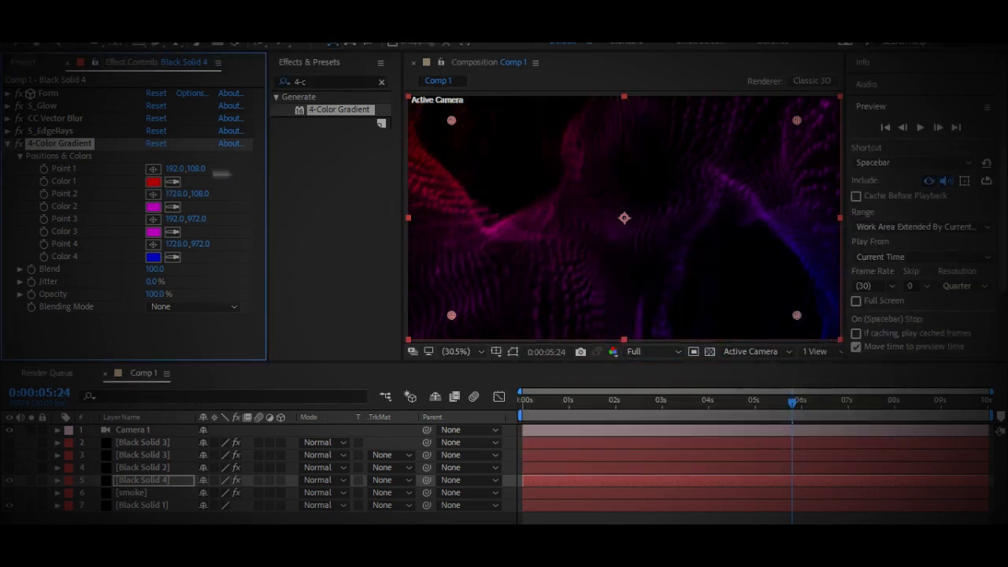
# Set the 4-Color Gradient's blending mode to Hue on Black Solid 4.
pyautogui.click(169, 307)
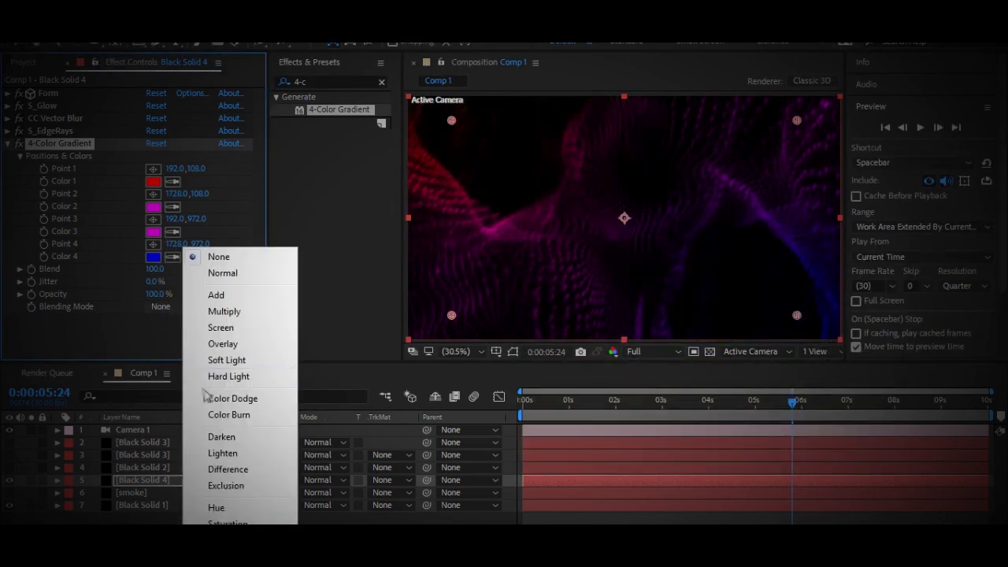
pyautogui.click(224, 510)
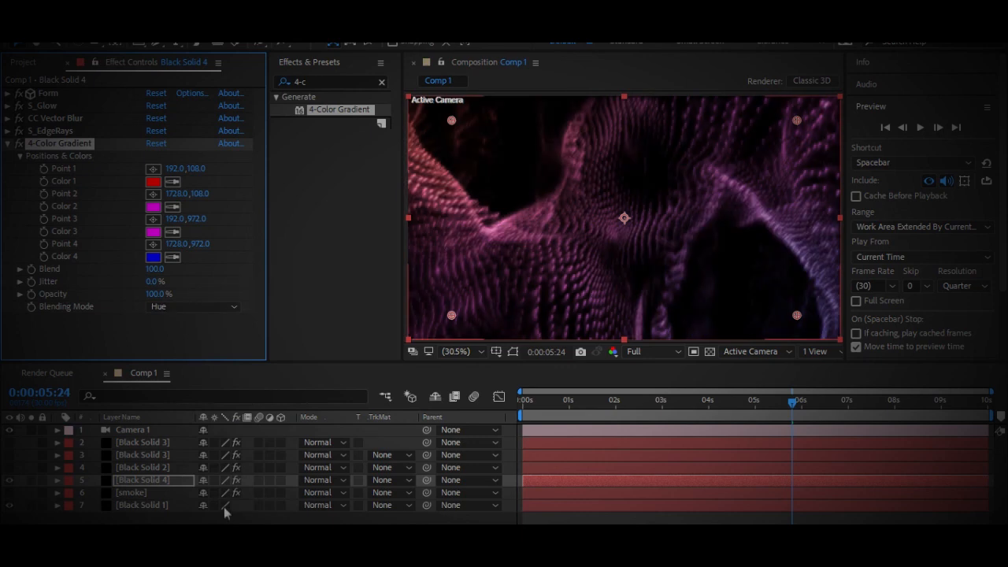
pyautogui.click(219, 255)
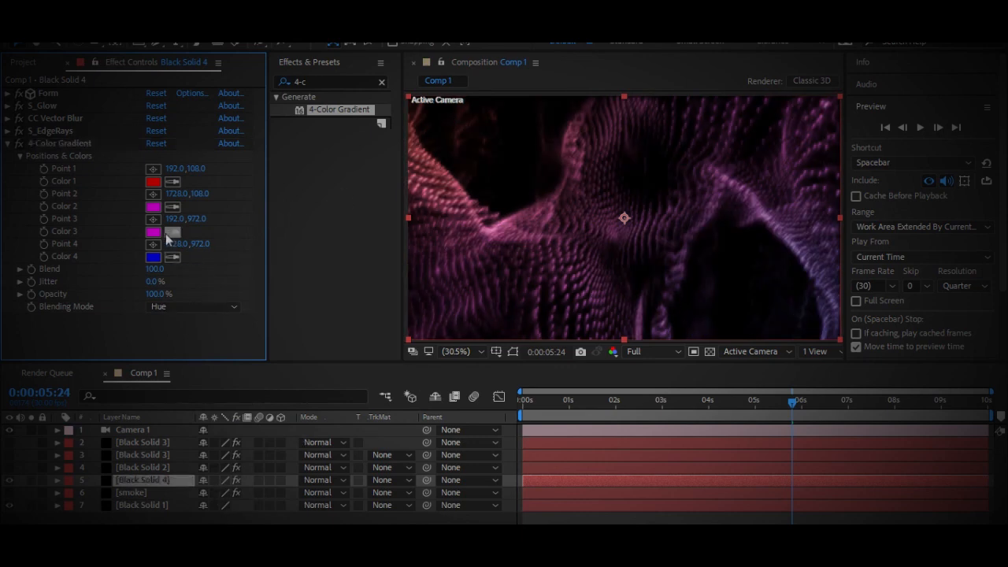
# Shift the gradient's Color 4 to a slightly lighter blue and change Colors 2 and 3 to violet 9000FF.
pyautogui.click(154, 258)
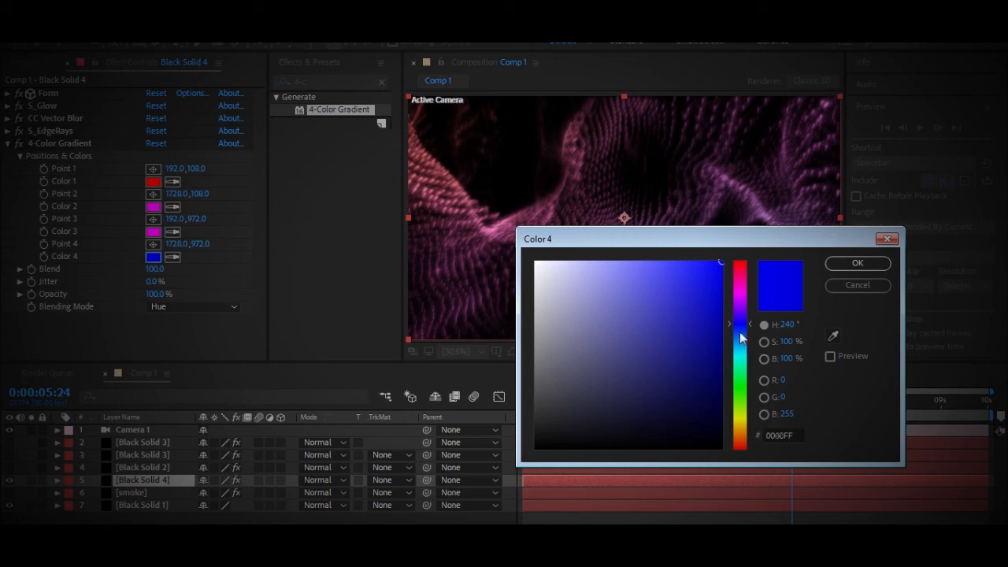
pyautogui.click(858, 263)
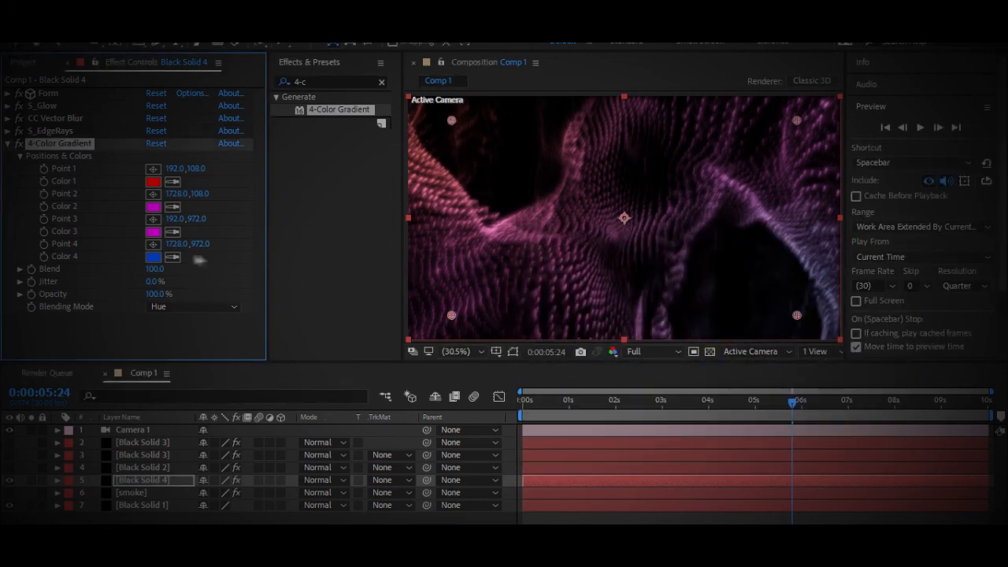
pyautogui.click(153, 231)
pyautogui.click(737, 309)
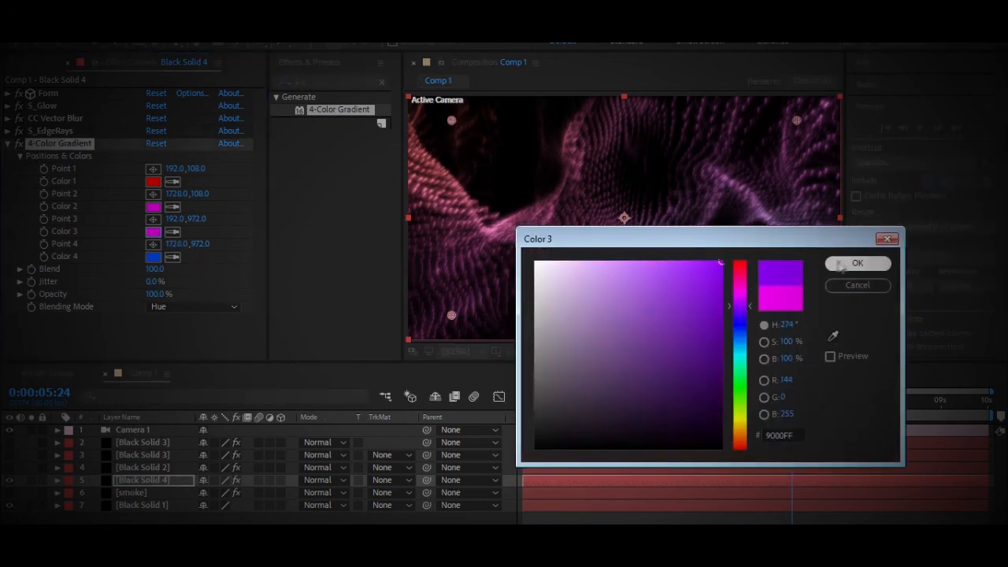
pyautogui.click(858, 263)
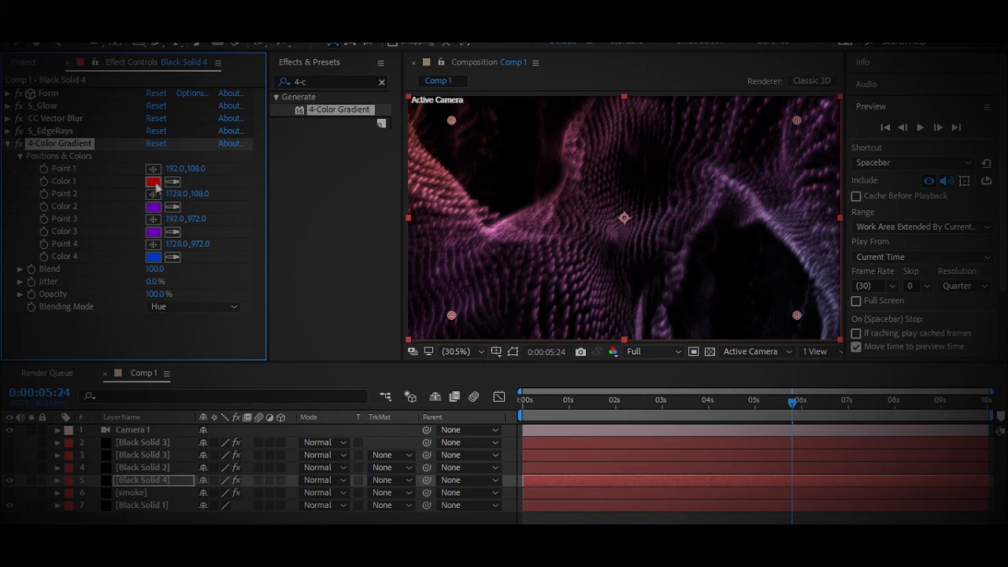
# Change the gradient's Color 1 from red to a pinkish crimson and deselect the layer.
pyautogui.click(154, 182)
pyautogui.click(739, 277)
pyautogui.click(857, 263)
pyautogui.click(174, 520)
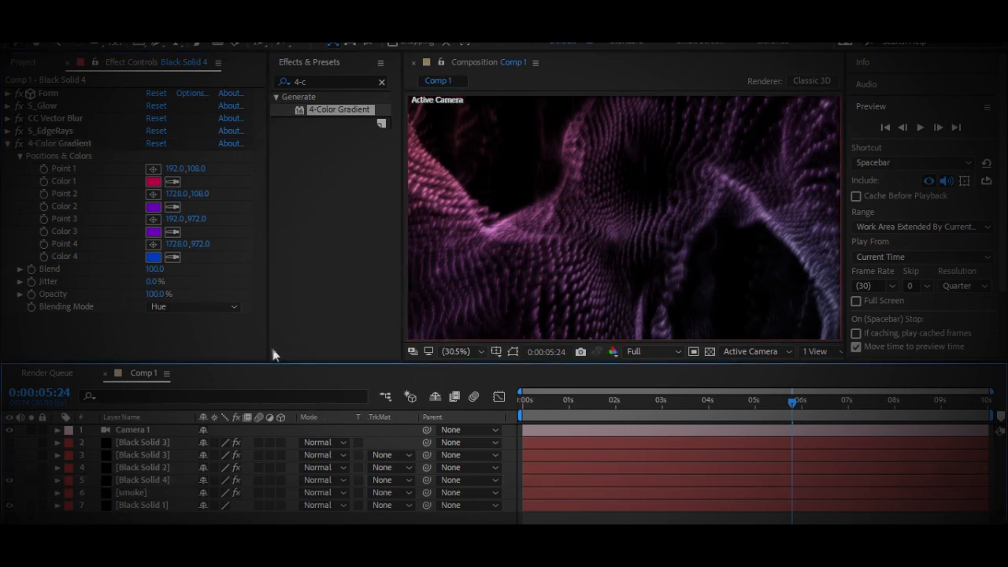
# Show the smoke, Black Solid 2 and both Black Solid 3 layers and move the current time to 0:00:04:29.
pyautogui.click(10, 467)
pyautogui.click(9, 455)
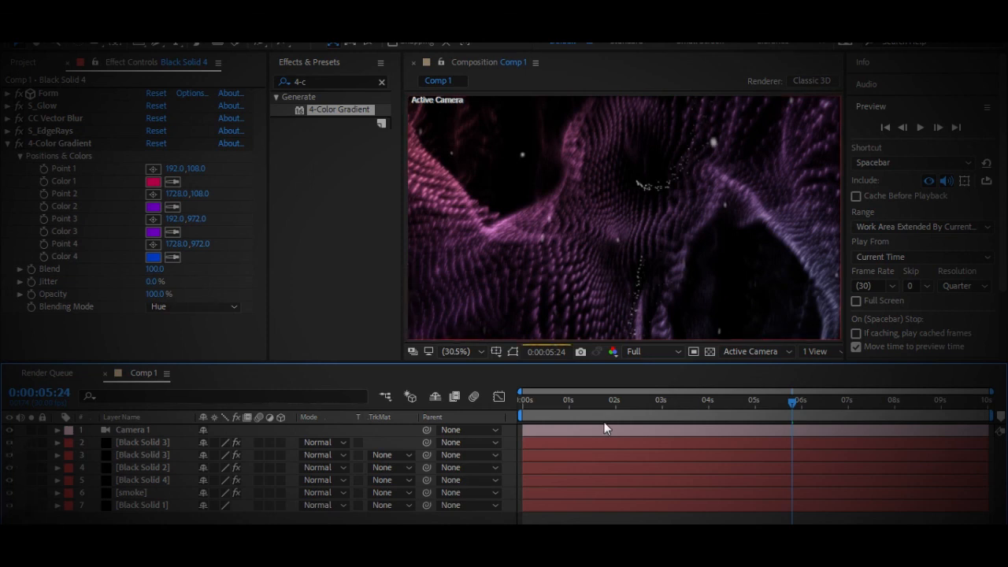
pyautogui.moveTo(679, 401); pyautogui.dragTo(761, 434)
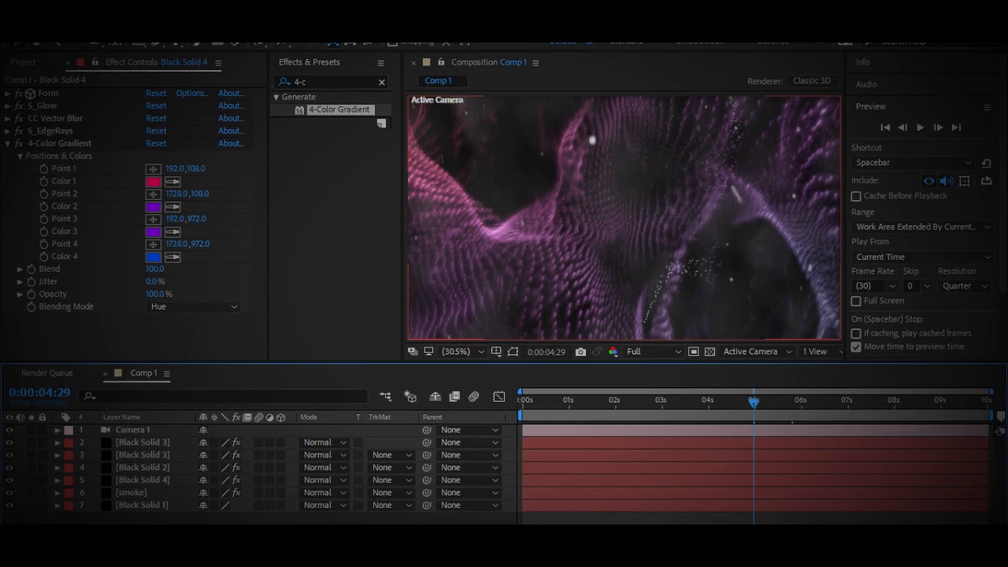
# Clear the effects search so the full list of effect categories is available.
pyautogui.click(382, 82)
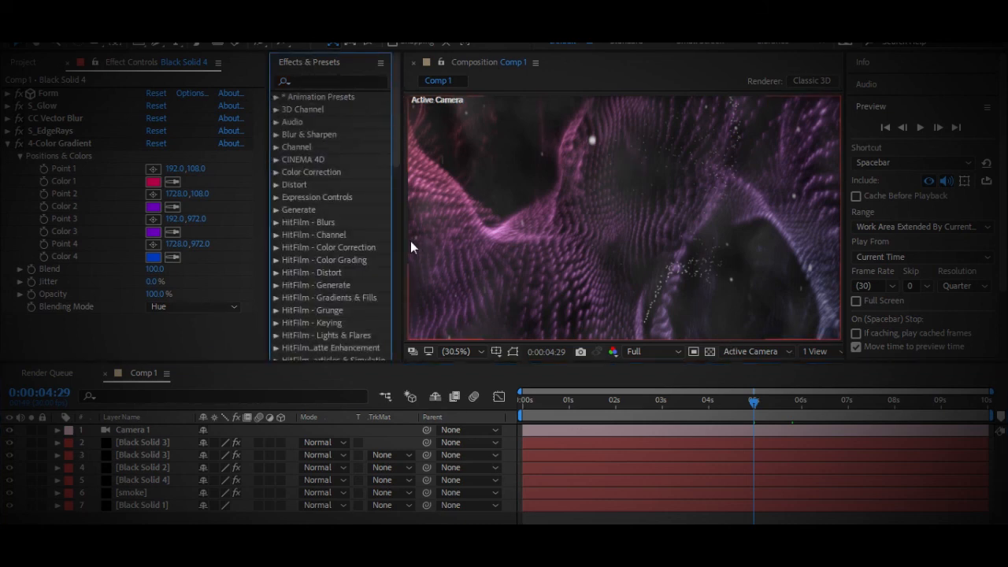
pyautogui.click(235, 341)
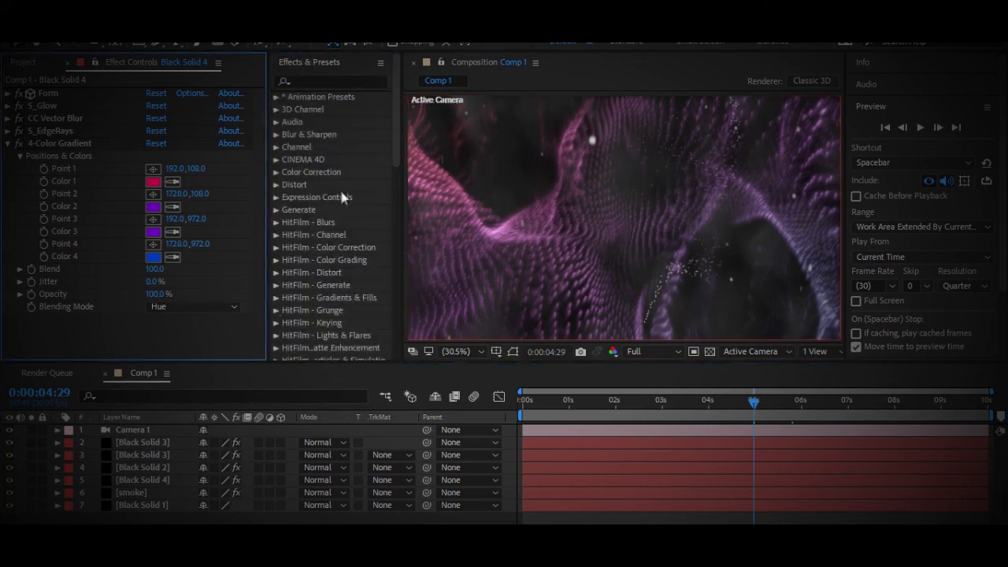
pyautogui.click(709, 499)
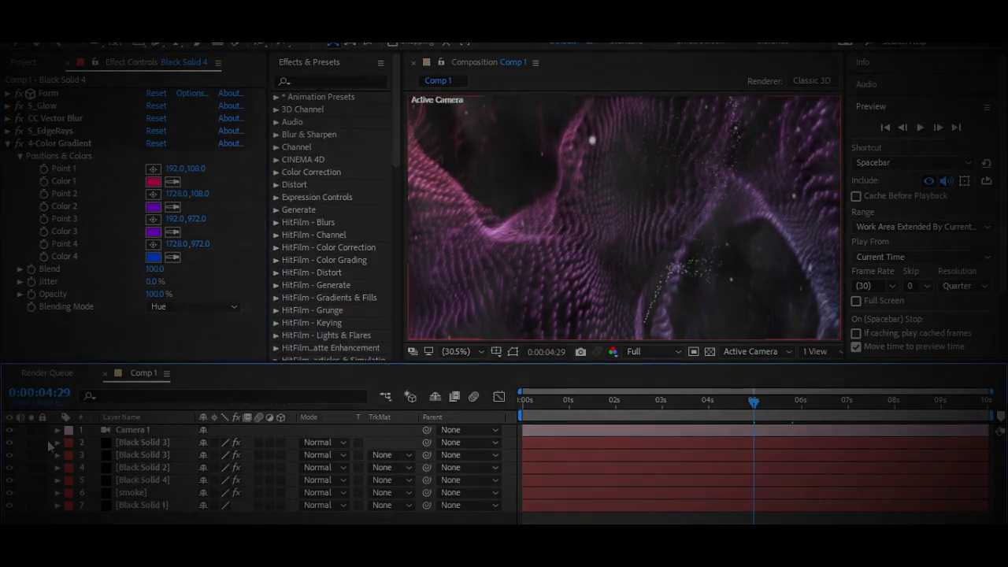
# Hide the smoke, Black Solid 4, Black Solid 2 and both Black Solid 3 layers, leaving Black Solid 1 on.
pyautogui.click(10, 492)
pyautogui.click(9, 480)
pyautogui.click(9, 467)
pyautogui.click(9, 454)
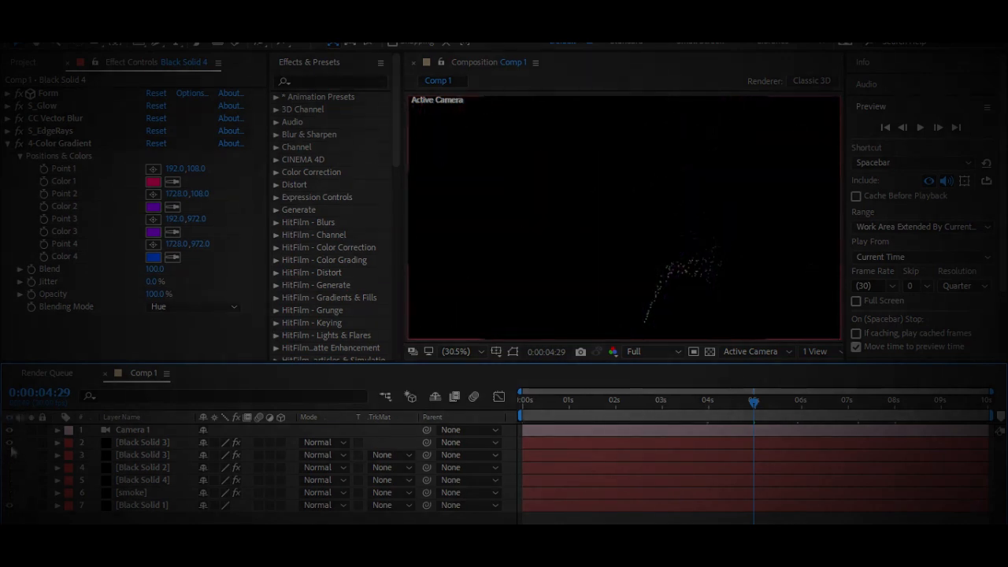
pyautogui.click(9, 442)
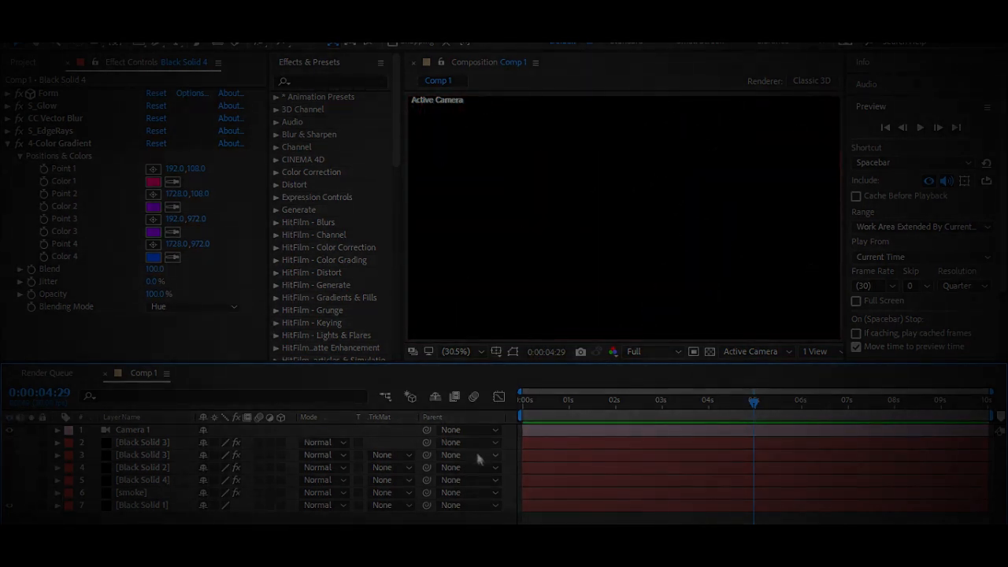